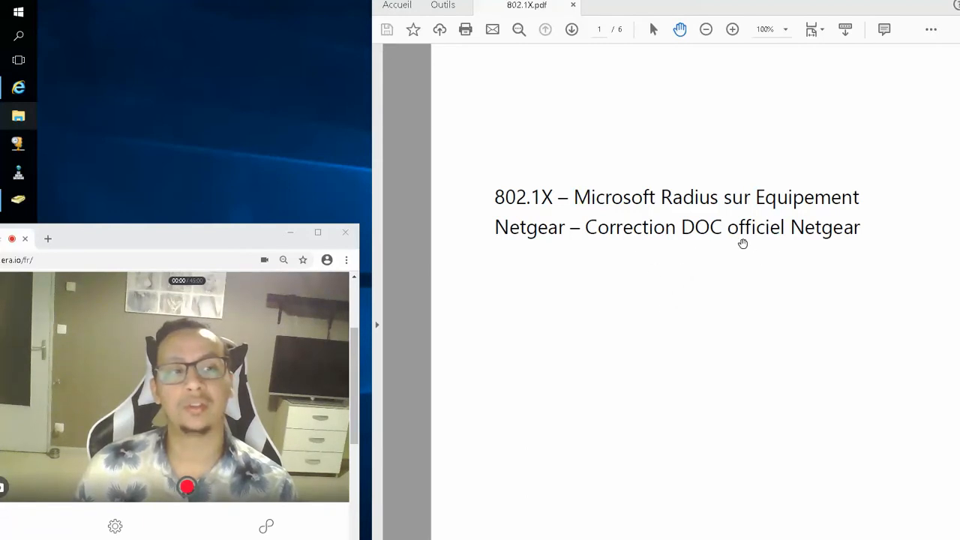
- Read the opening pages of the 802.1X PDF, from the title through the standard's definition to the EAP heading
scroll(608, 405, down, 3)
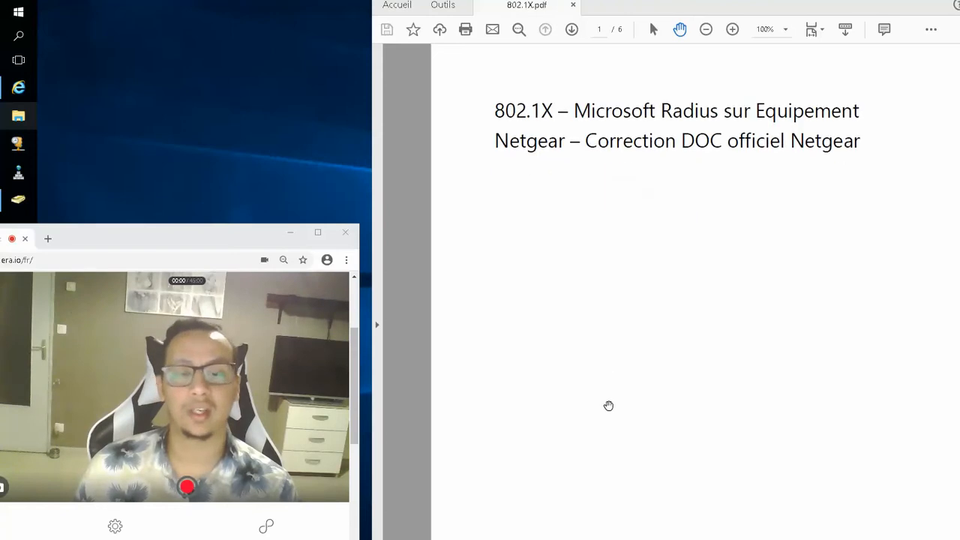
scroll(612, 453, down, 9)
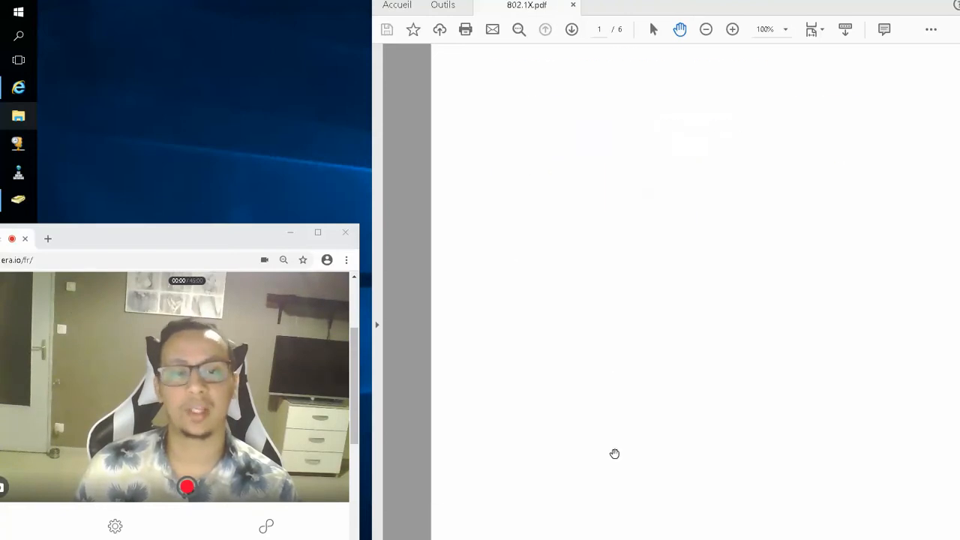
scroll(613, 453, up, 11)
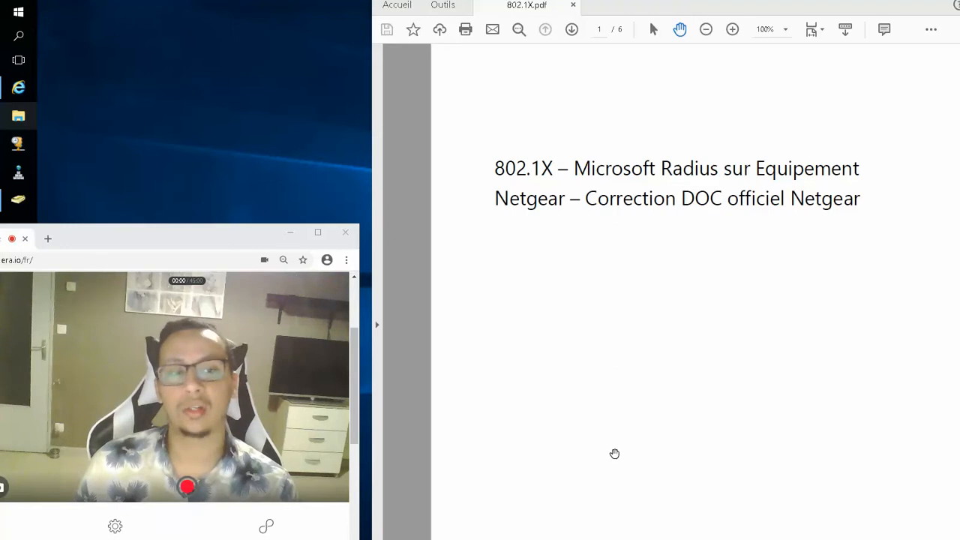
scroll(614, 454, down, 20)
scroll(614, 453, down, 3)
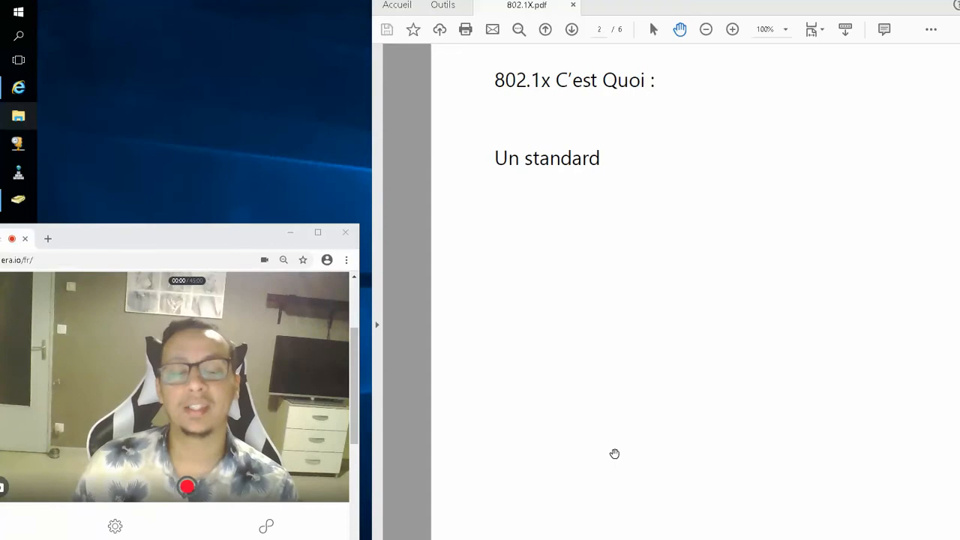
scroll(557, 335, down, 5)
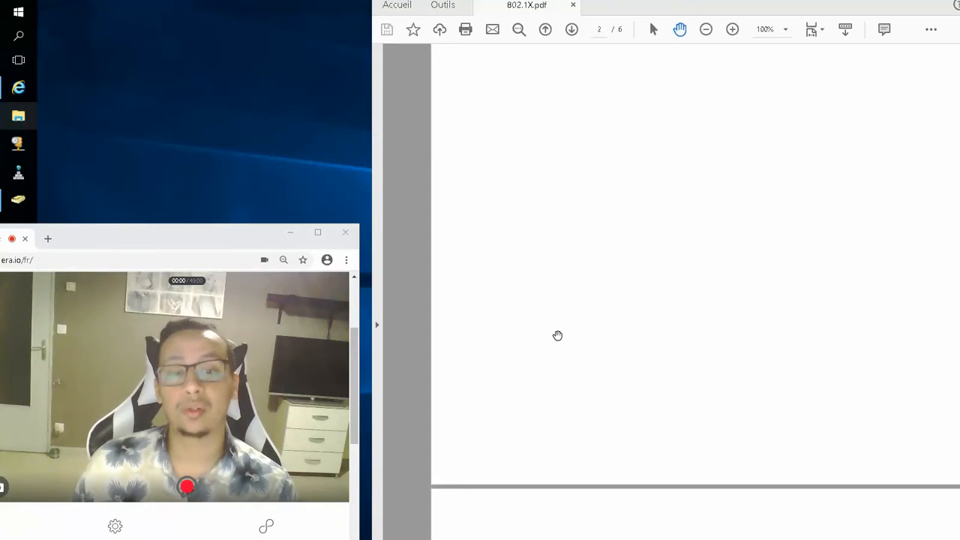
scroll(558, 335, down, 4)
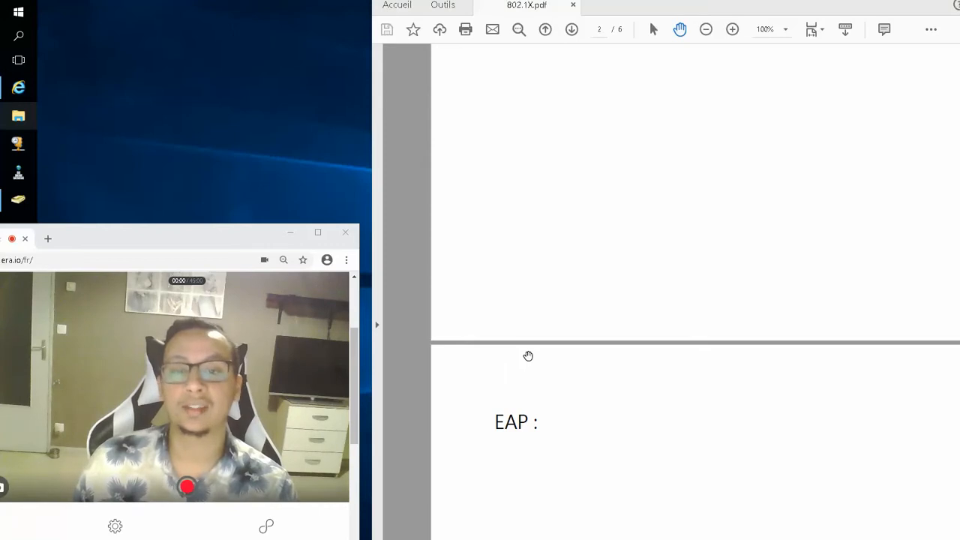
scroll(528, 356, down, 2)
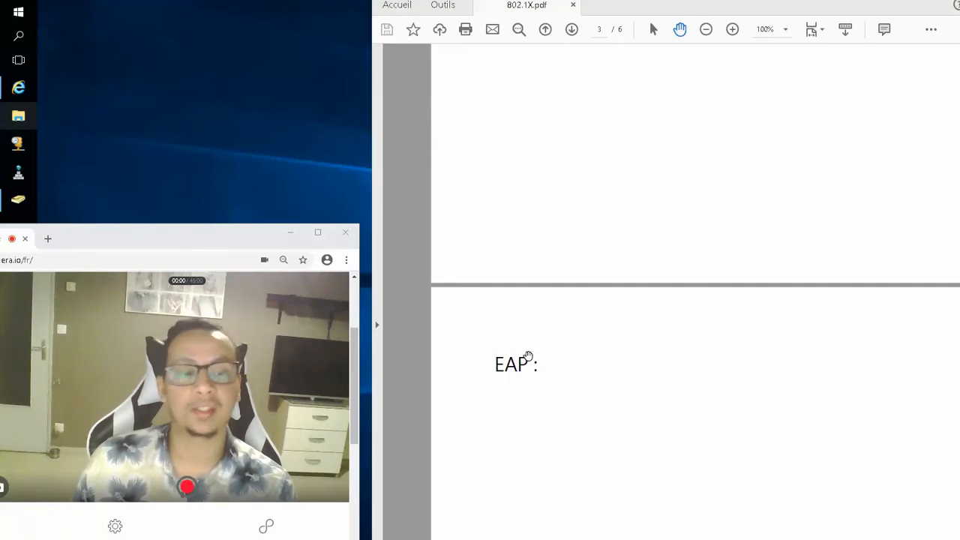
- Examine the switch port diagram comparing traffic before and after 802.1X authentication
scroll(528, 356, down, 10)
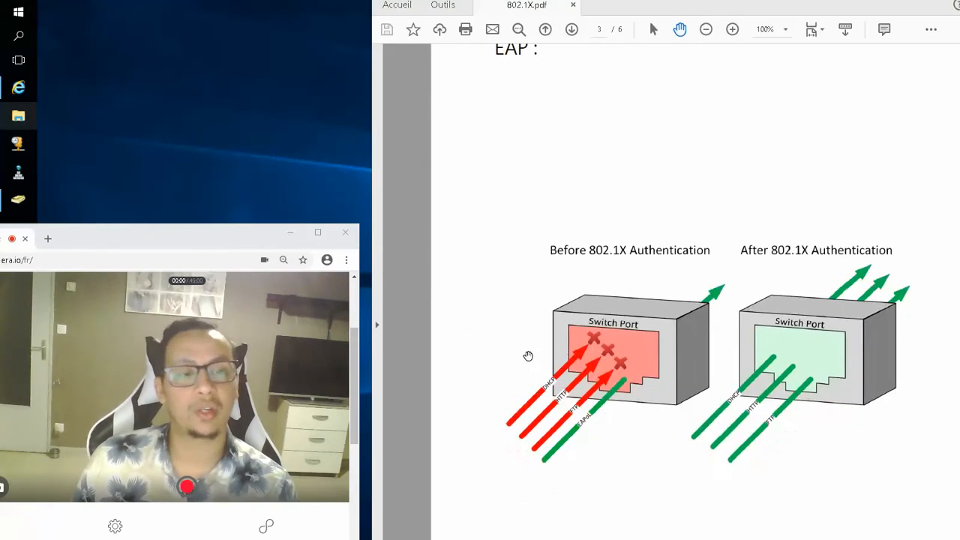
scroll(649, 480, down, 1)
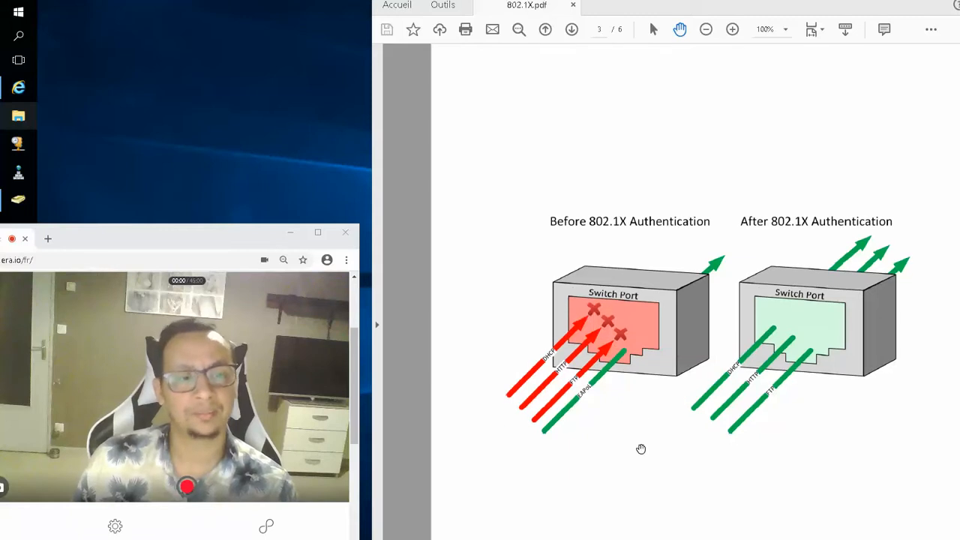
scroll(620, 464, down, 1)
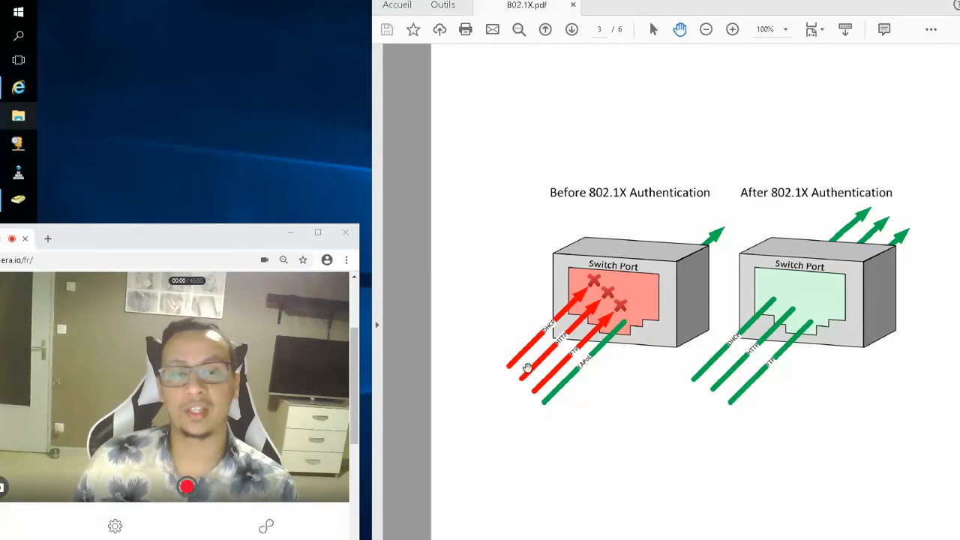
- Study the EAP message exchange diagram between Peer, Authenticator and Authentication server
scroll(668, 225, down, 10)
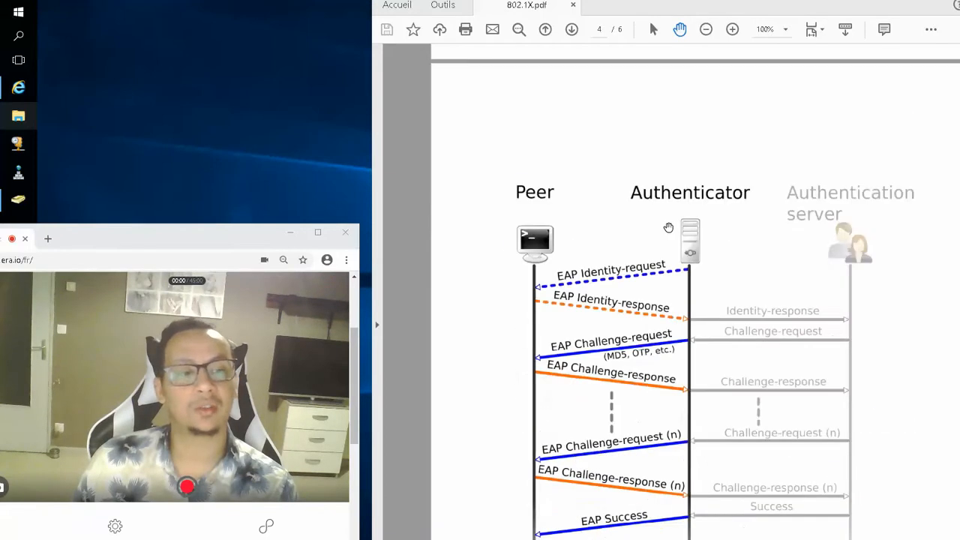
scroll(668, 227, up, 1)
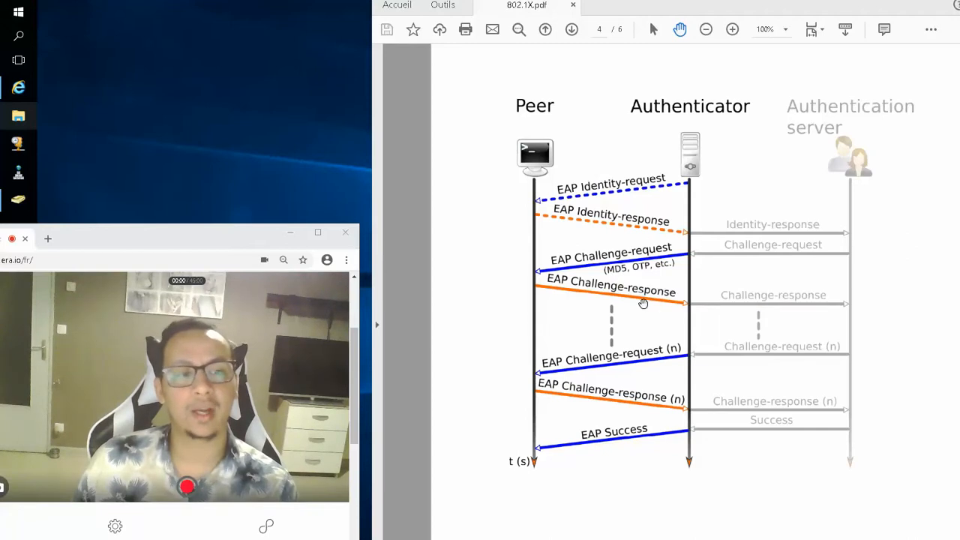
scroll(679, 274, down, 10)
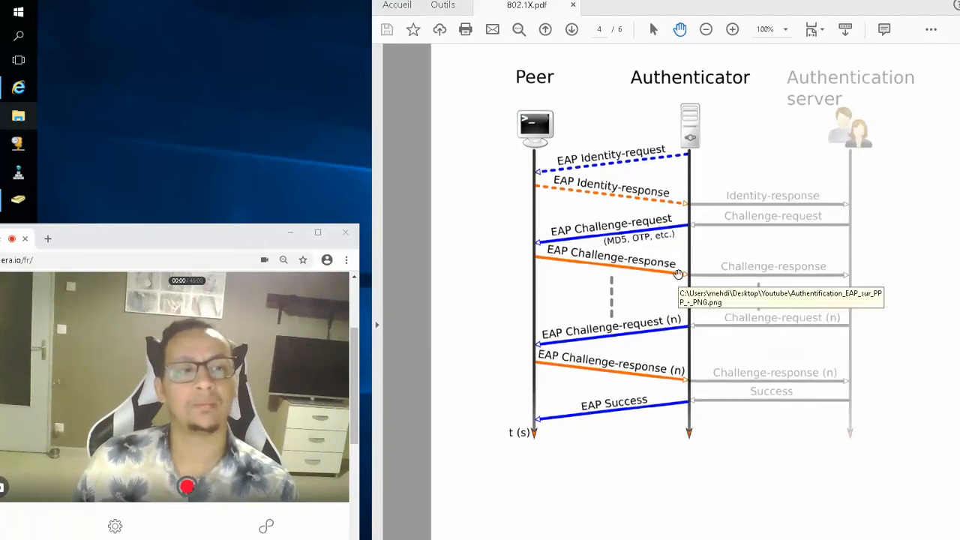
scroll(678, 275, down, 2)
scroll(678, 274, up, 6)
scroll(698, 150, down, 5)
- Examine the EAPOL and RADIUS exchange diagram with the Catalyst 2950 switch on page 5
scroll(675, 176, down, 4)
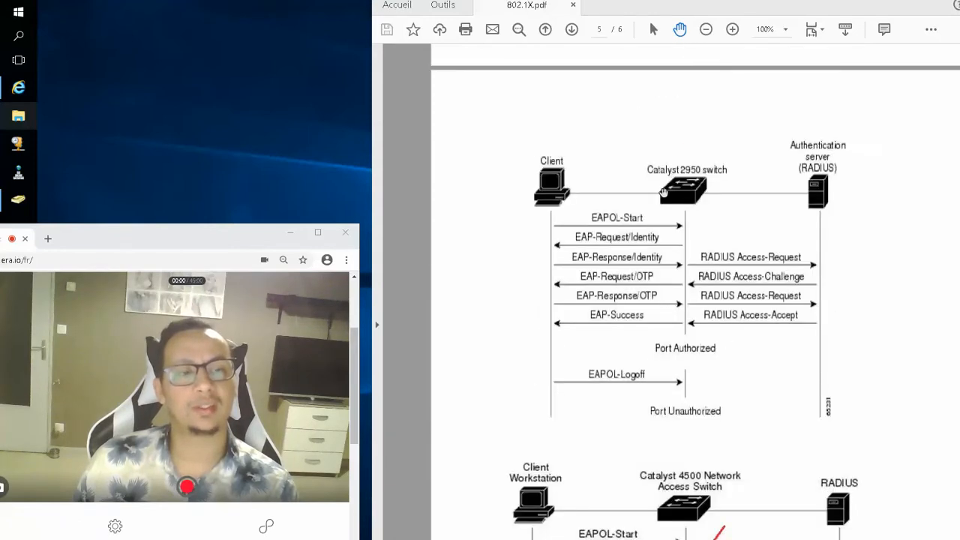
scroll(660, 191, up, 1)
scroll(662, 193, up, 1)
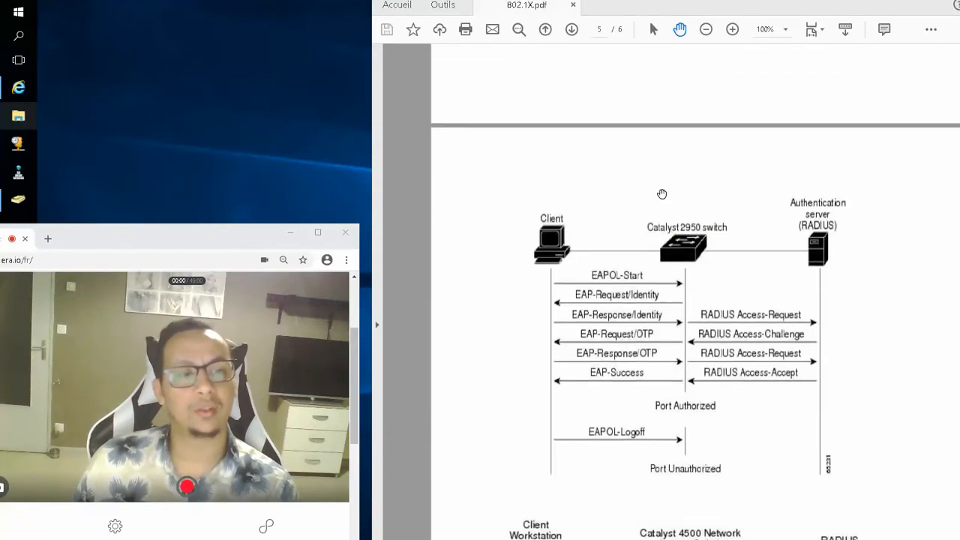
drag(662, 248, 663, 235)
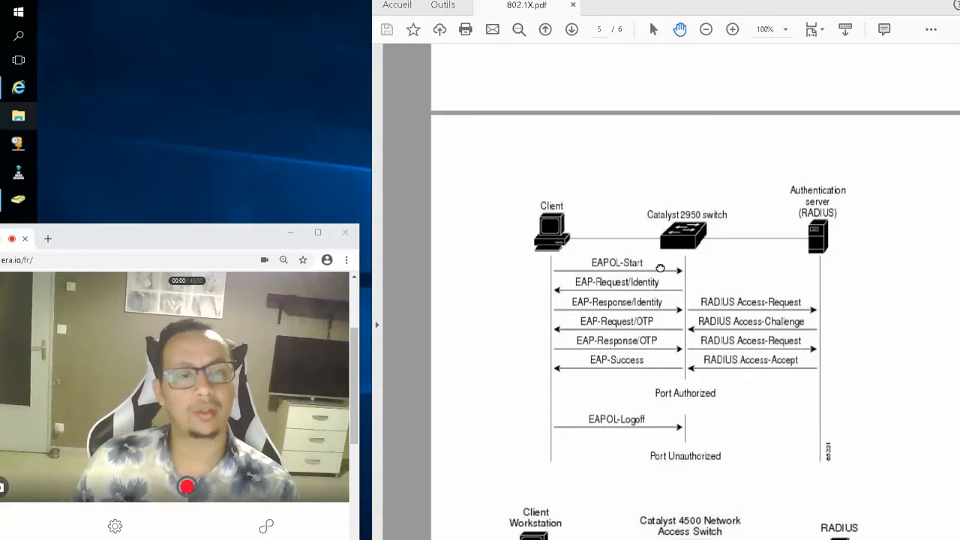
scroll(668, 195, down, 2)
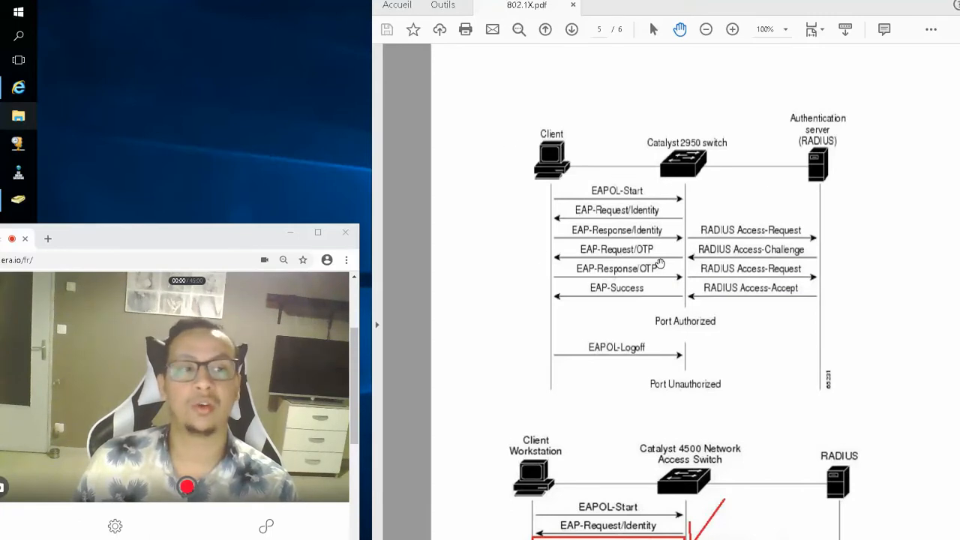
- Compare the Peer and Authenticator diagram on page 4 with the Catalyst 2950 diagram on page 5
scroll(596, 303, up, 8)
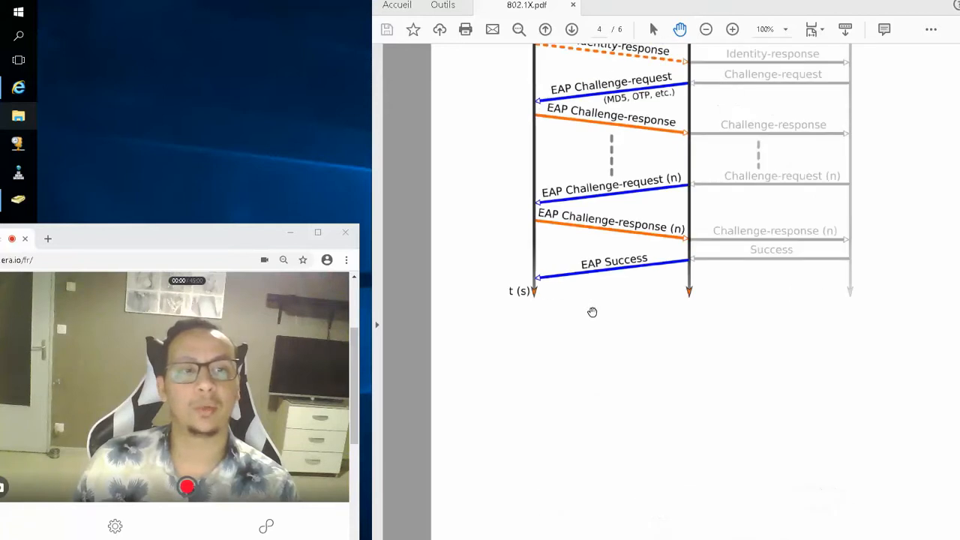
scroll(593, 310, up, 3)
scroll(624, 205, up, 1)
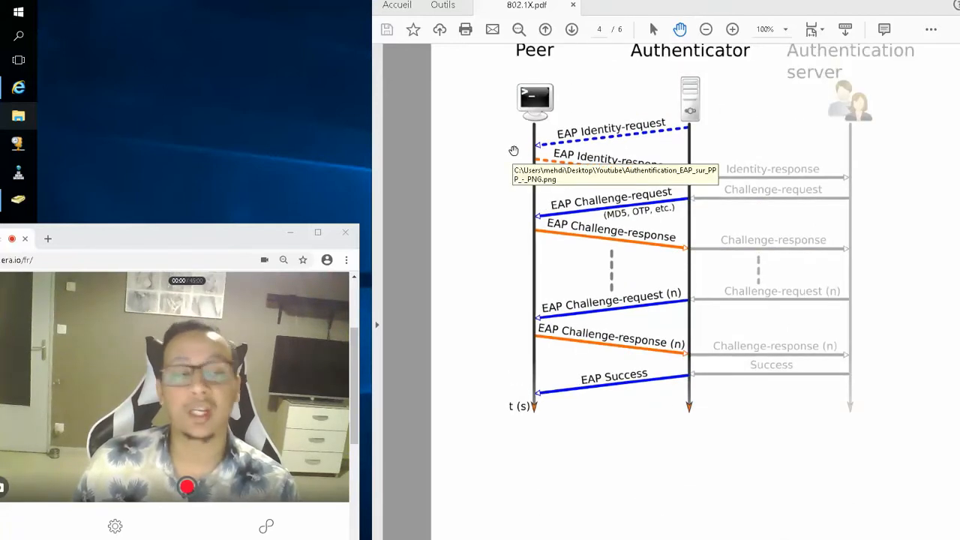
scroll(671, 201, down, 6)
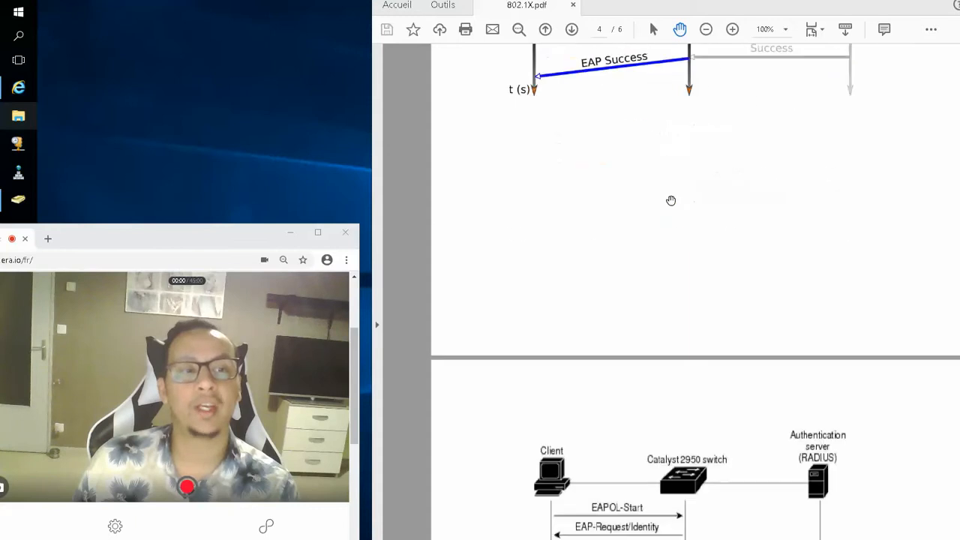
scroll(671, 200, down, 2)
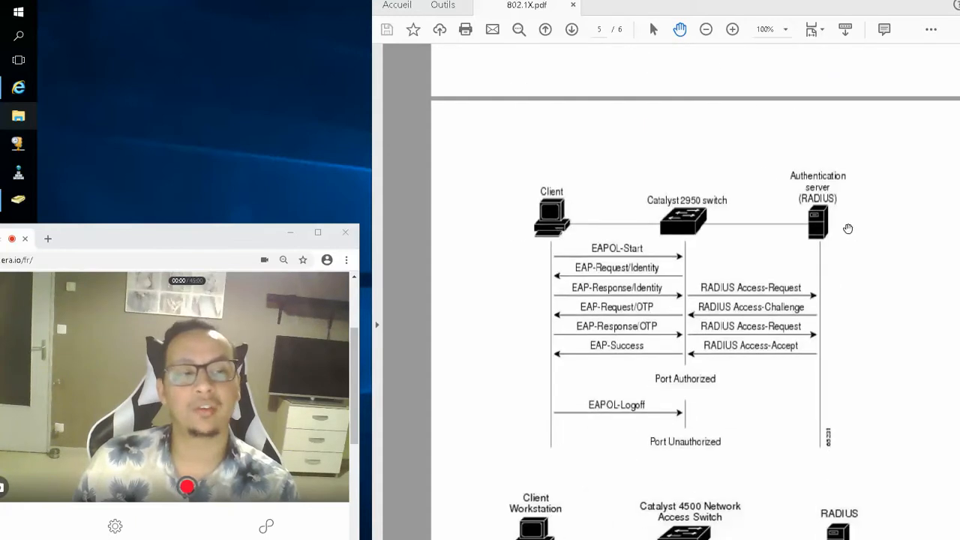
- Review the Catalyst 4500 authentication diagram and the Netgear GS728TS infrastructure diagram on the last page
scroll(762, 318, down, 7)
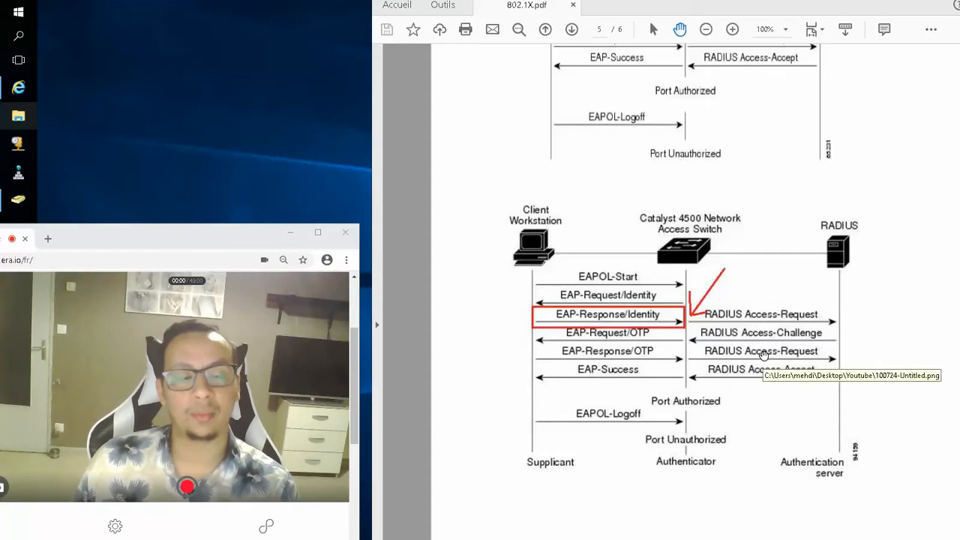
scroll(762, 352, down, 14)
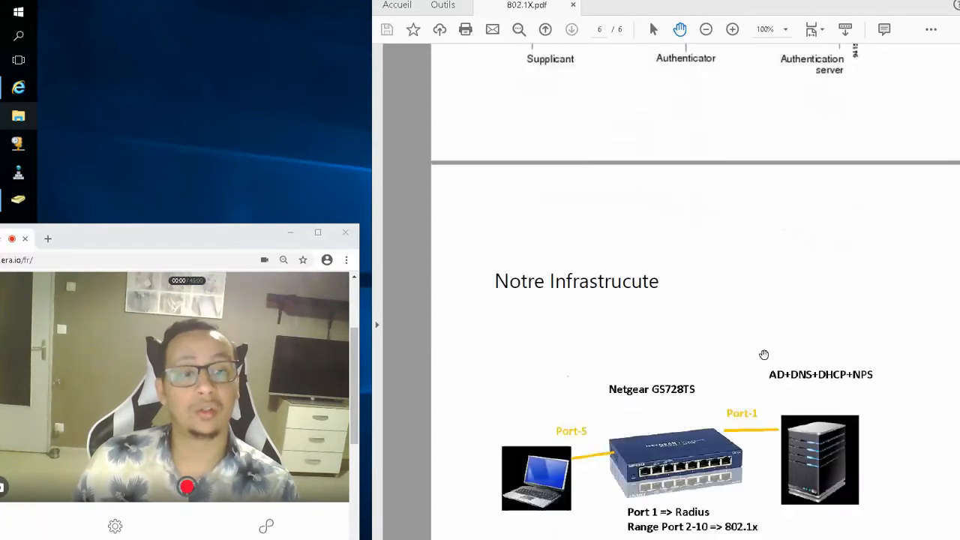
scroll(764, 354, down, 2)
scroll(765, 354, up, 2)
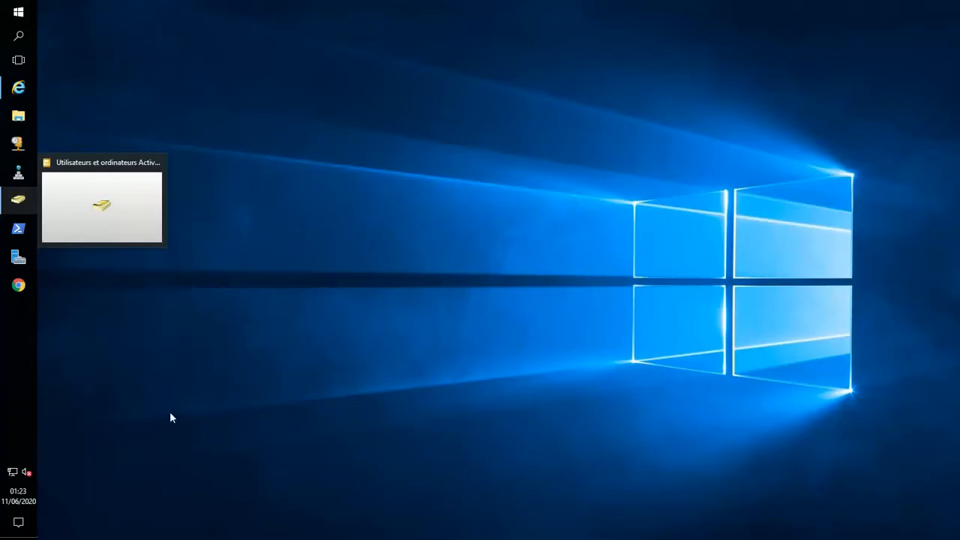
- Check the 802.1X network adapter's IP connection details in Windows, and close the network windows
right_click(12, 472)
click(79, 495)
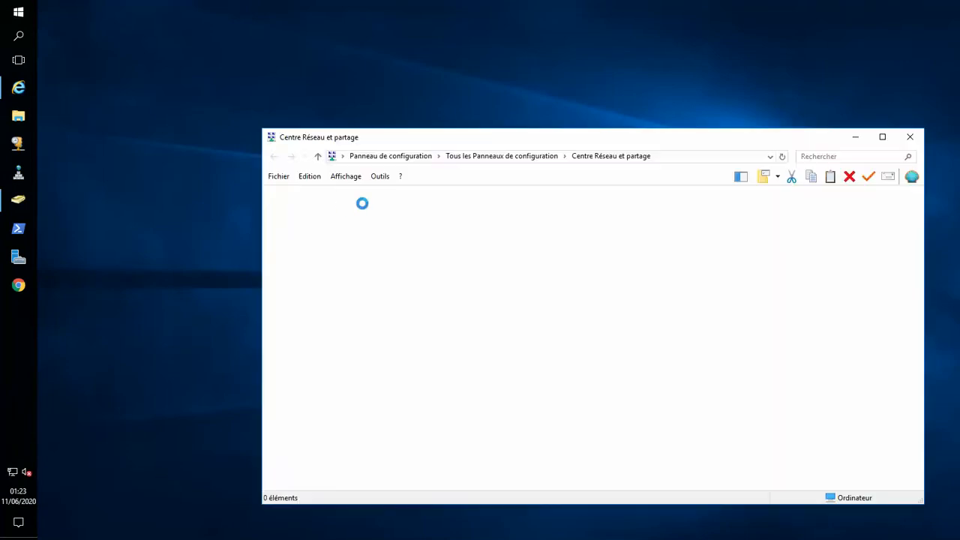
click(303, 234)
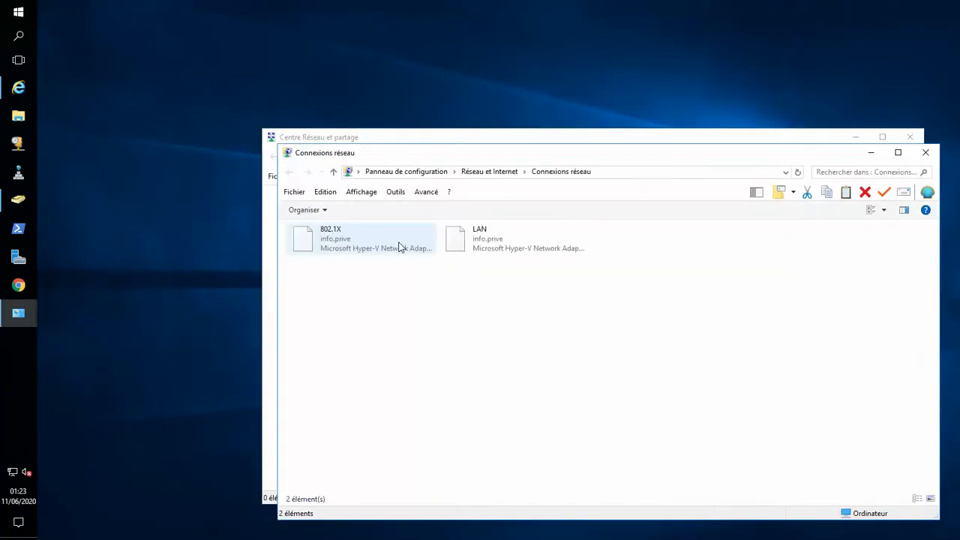
right_click(366, 244)
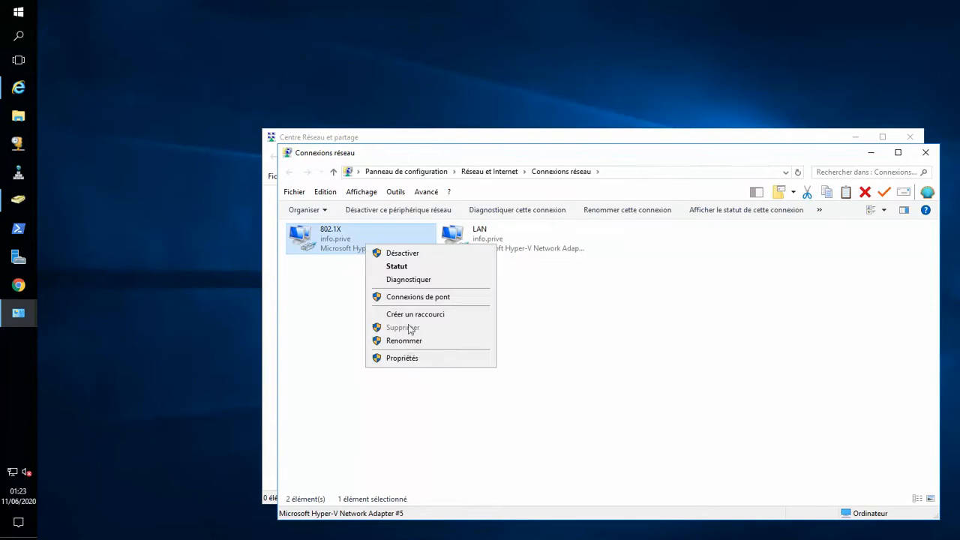
click(420, 268)
click(413, 257)
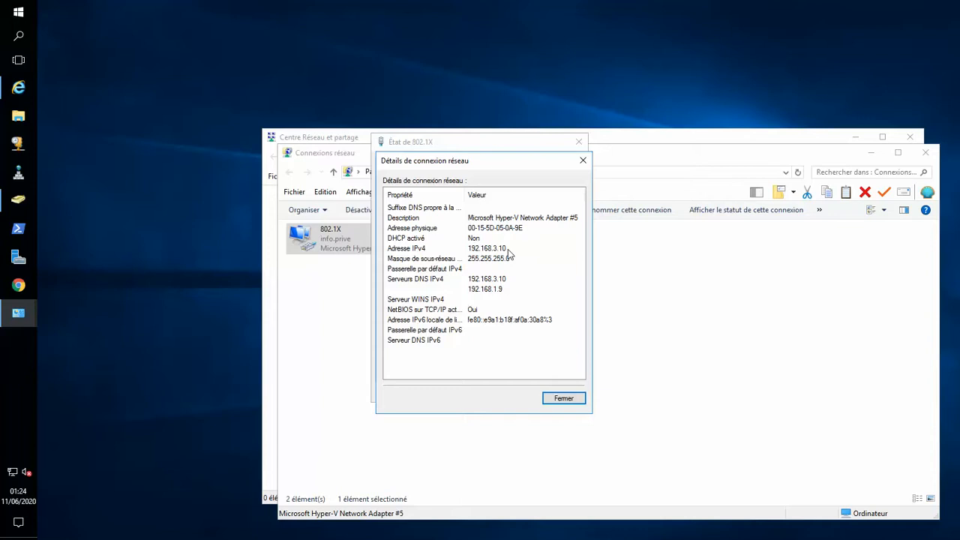
click(563, 398)
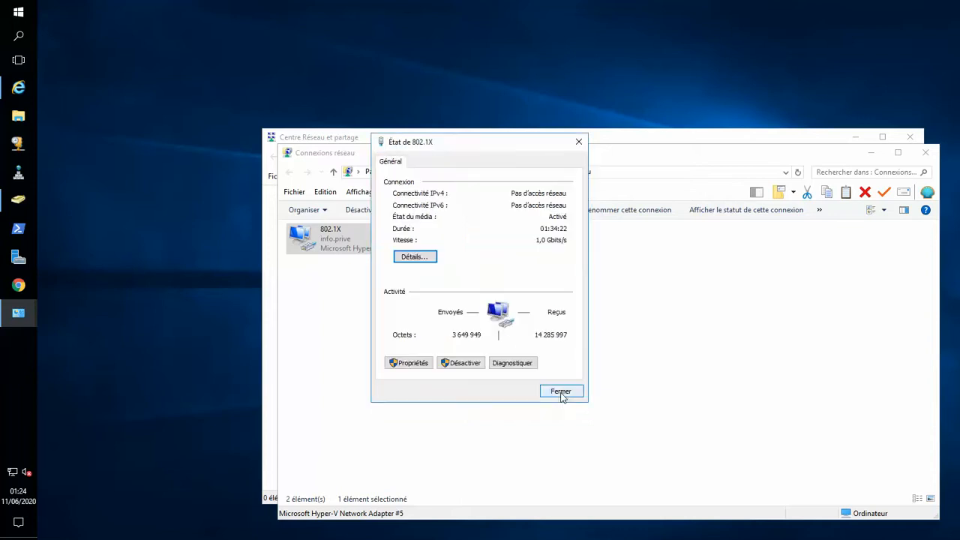
click(562, 390)
click(924, 158)
click(911, 138)
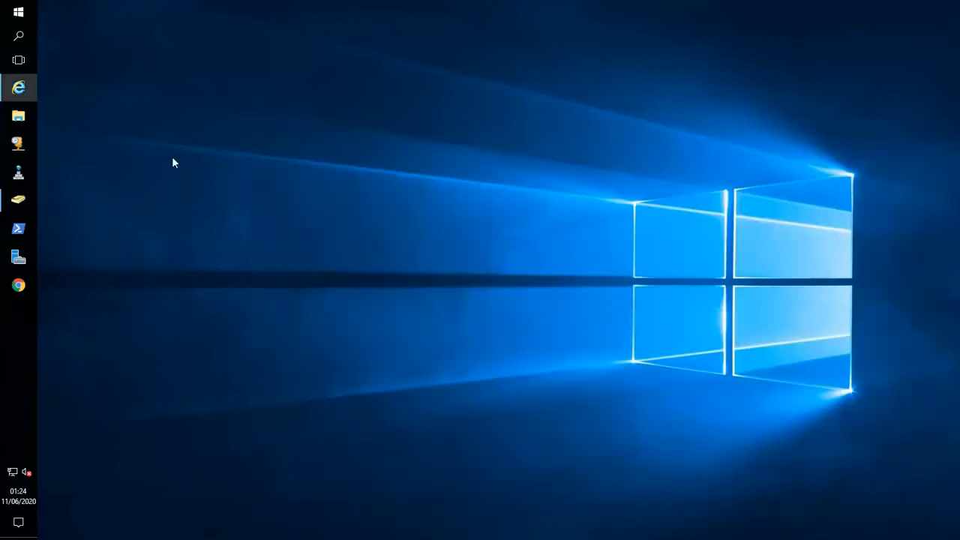
- Open the DHCP console, enlarge its window and tree, and expand the IPv4 scopes of dc-a.info.prive
click(19, 149)
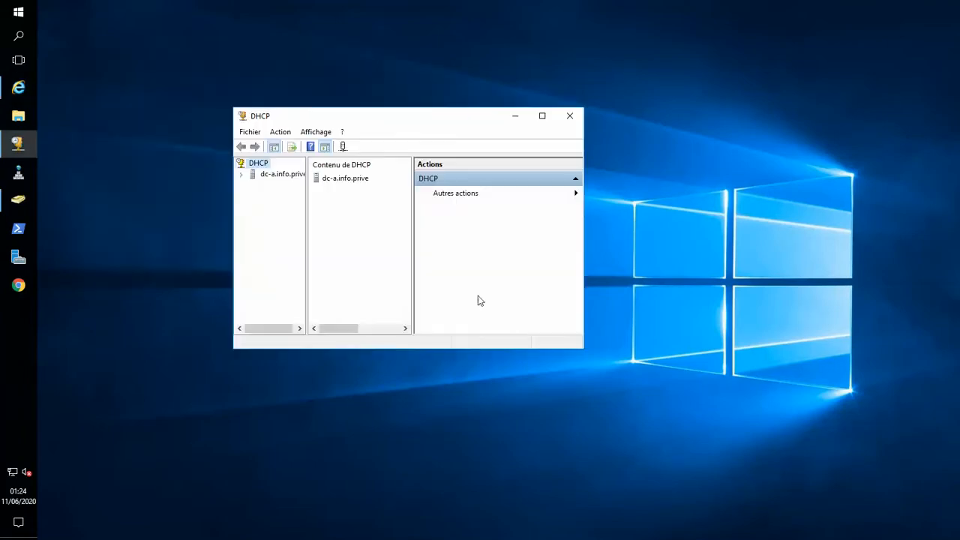
drag(579, 349, 699, 418)
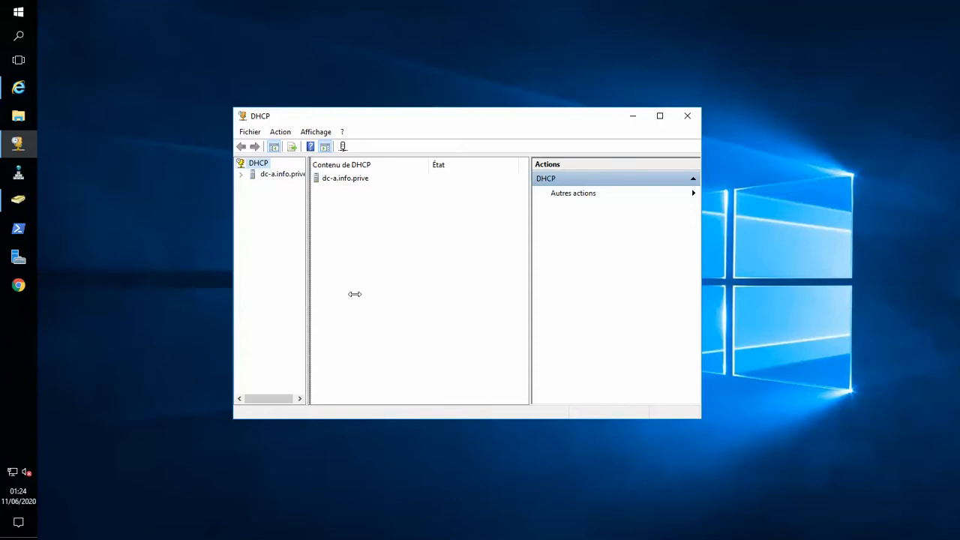
drag(307, 300, 372, 301)
click(241, 174)
click(252, 184)
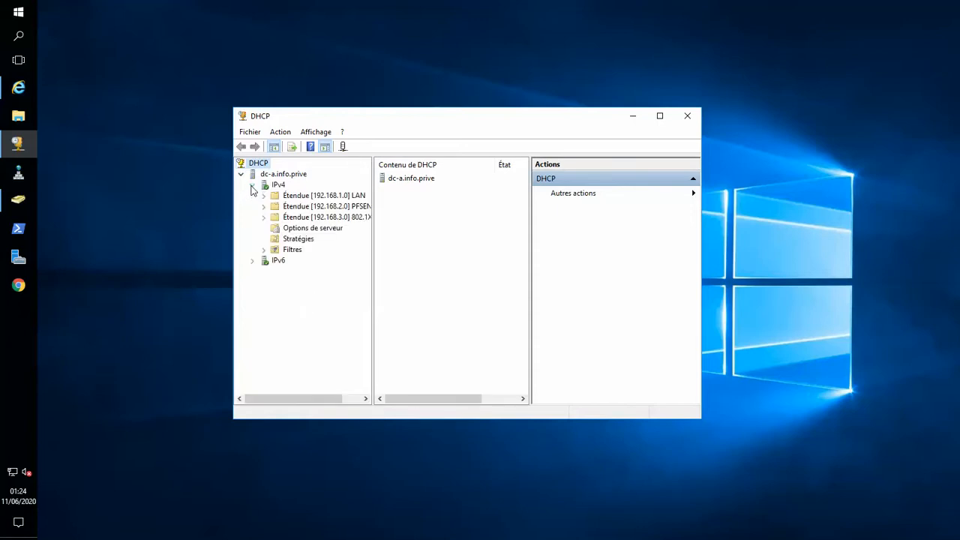
- Inspect the address leases and scope options of the 802.1X scope 192.168.3.0
click(264, 217)
drag(372, 243, 393, 243)
click(314, 240)
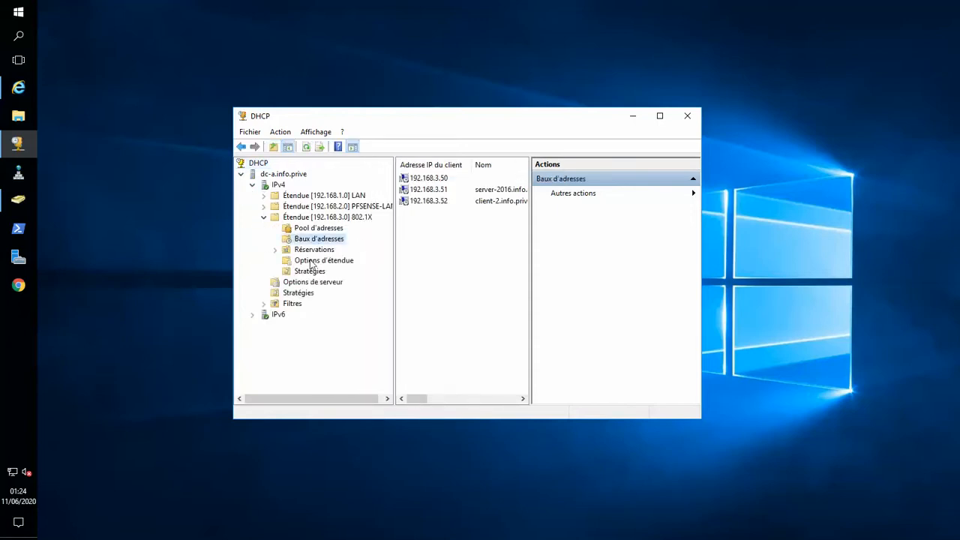
drag(700, 275, 804, 274)
click(301, 262)
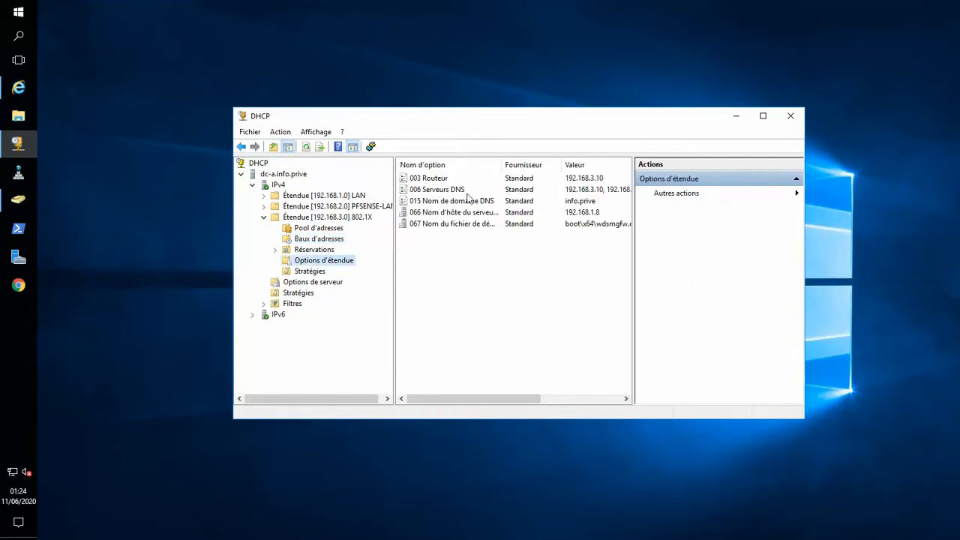
- Close the DHCP console, open Windows PowerShell as administrator, and move its window toward the middle of the desktop
drag(804, 211, 855, 207)
click(837, 115)
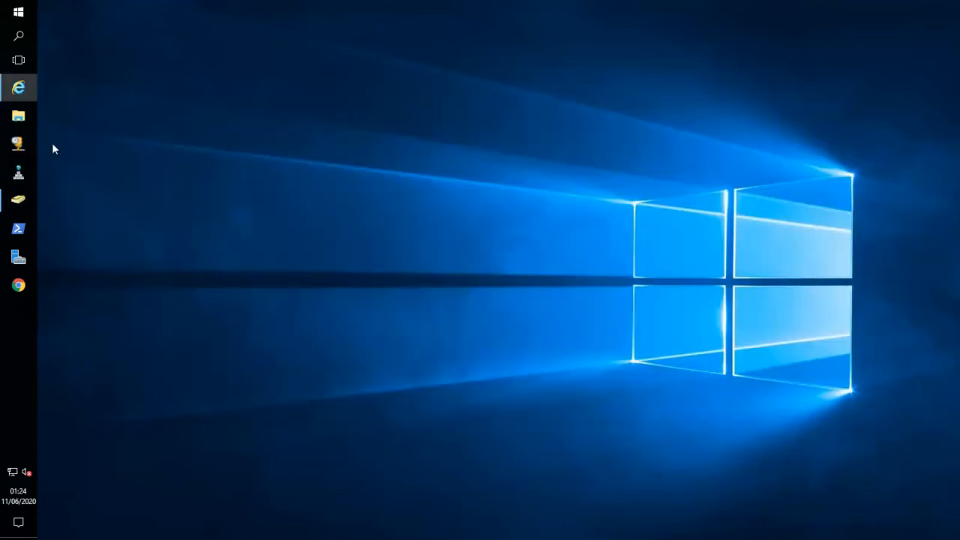
right_click(9, 233)
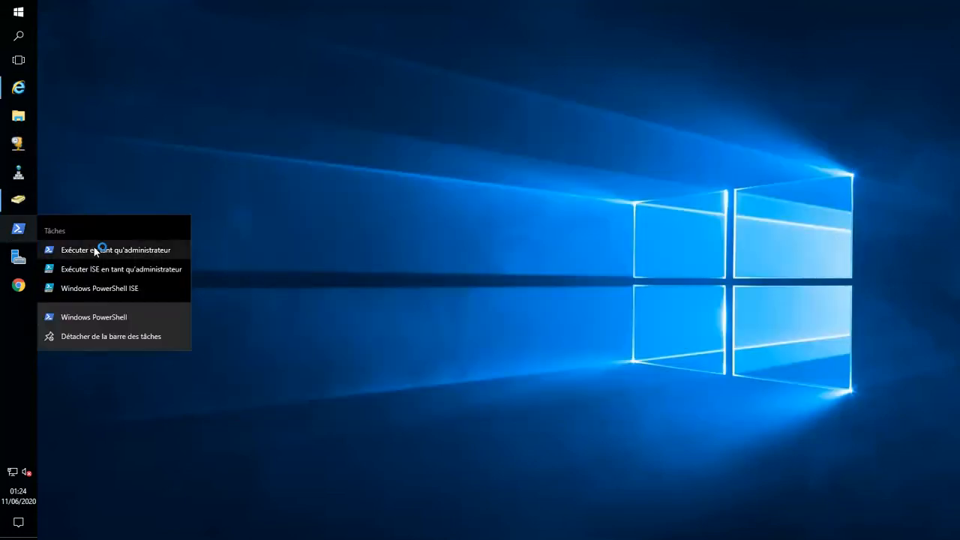
click(96, 249)
click(398, 342)
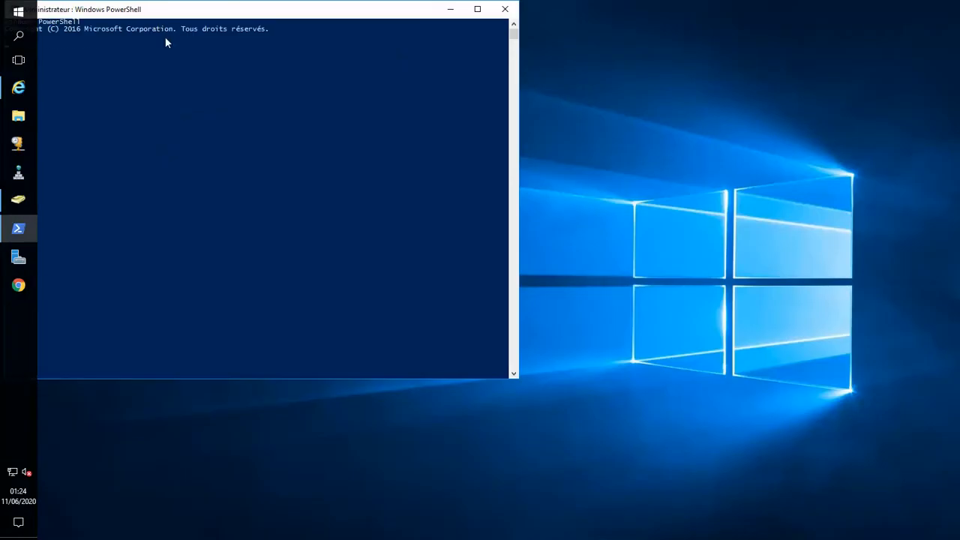
drag(192, 28, 398, 266)
click(381, 337)
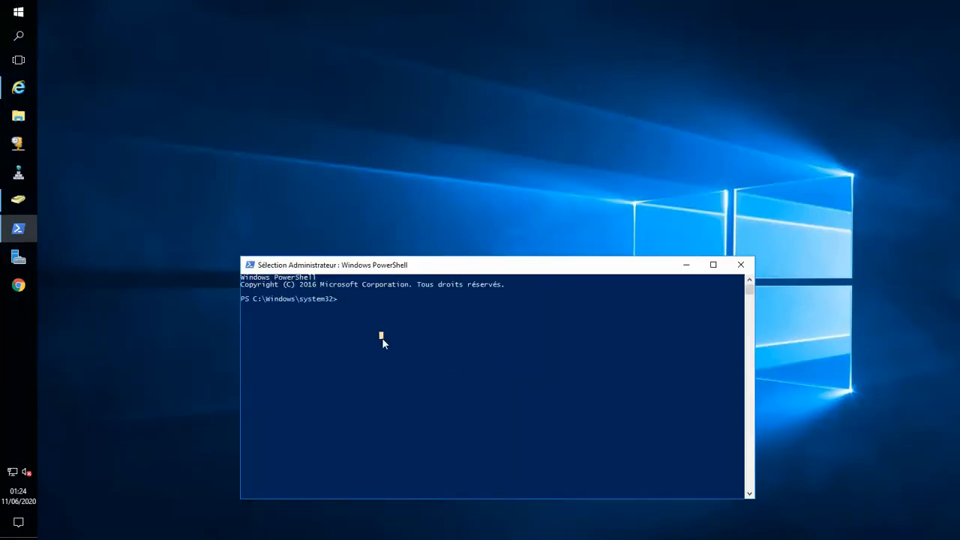
- Simulate installing the NPS role with Install-WindowsFeature npas -IncludeManagementTools -WhatIf, and highlight the -WhatIf parameter
text(install-windwosfe)
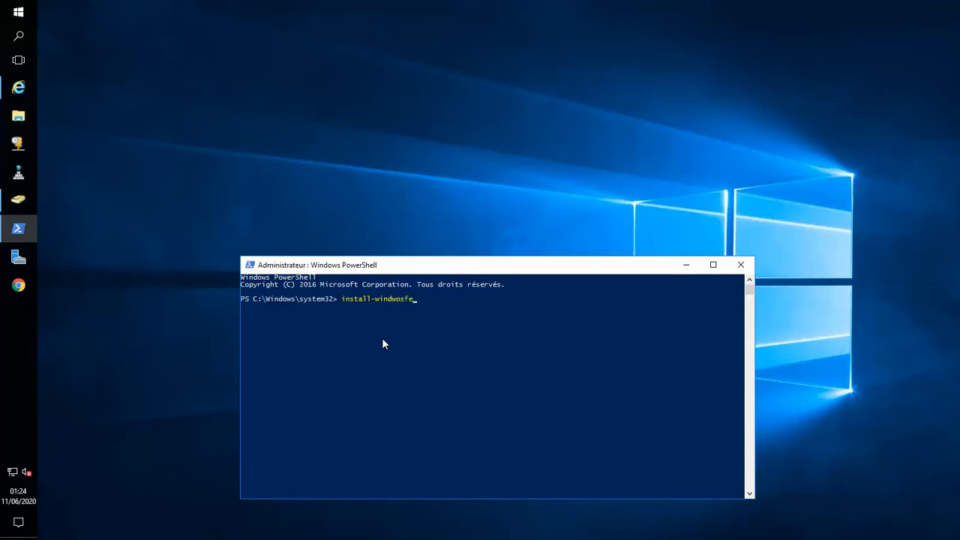
key(BackSpace)
key(BackSpace)
key(BackSpace)
key(BackSpace)
key(BackSpace)
text(owsfe)
key(Tab)
text(npas -inc)
key(Tab)
key(Tab)
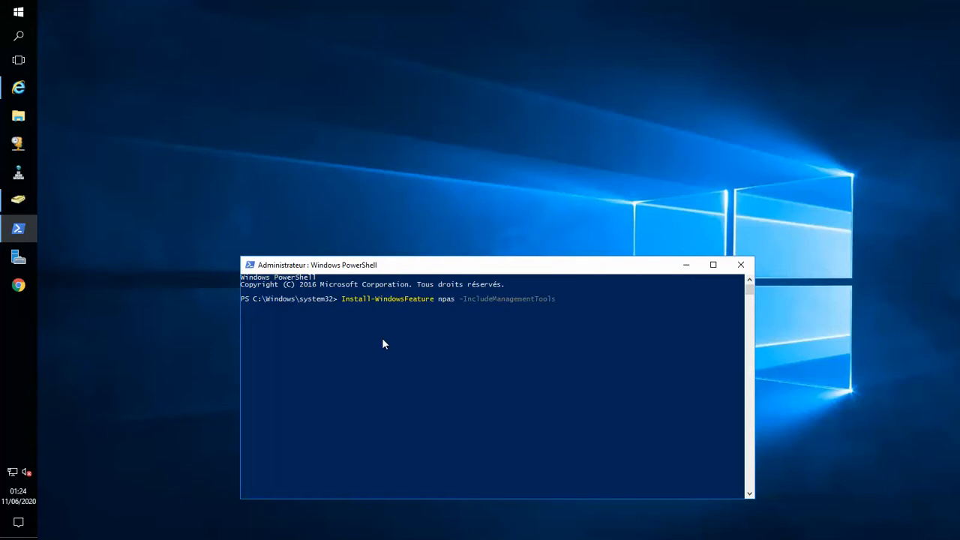
text(-wh)
key(Tab)
key(Return)
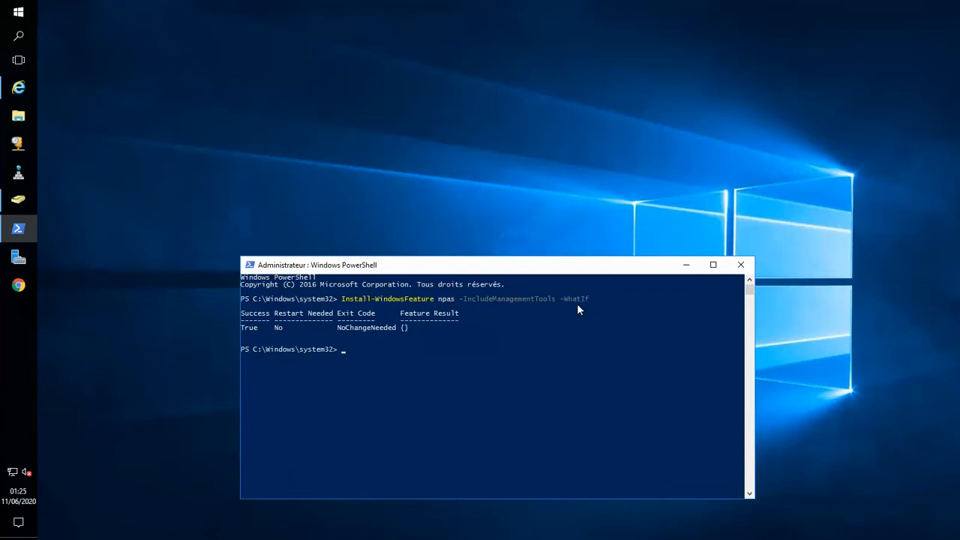
drag(590, 299, 559, 300)
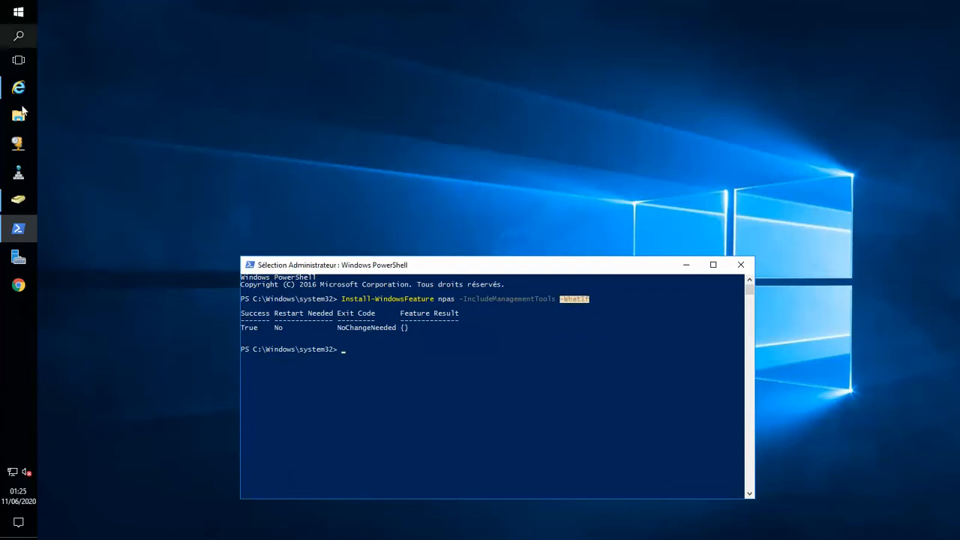
- Switch to Server Manager, try to start adding roles and features, and view the server notifications
click(19, 257)
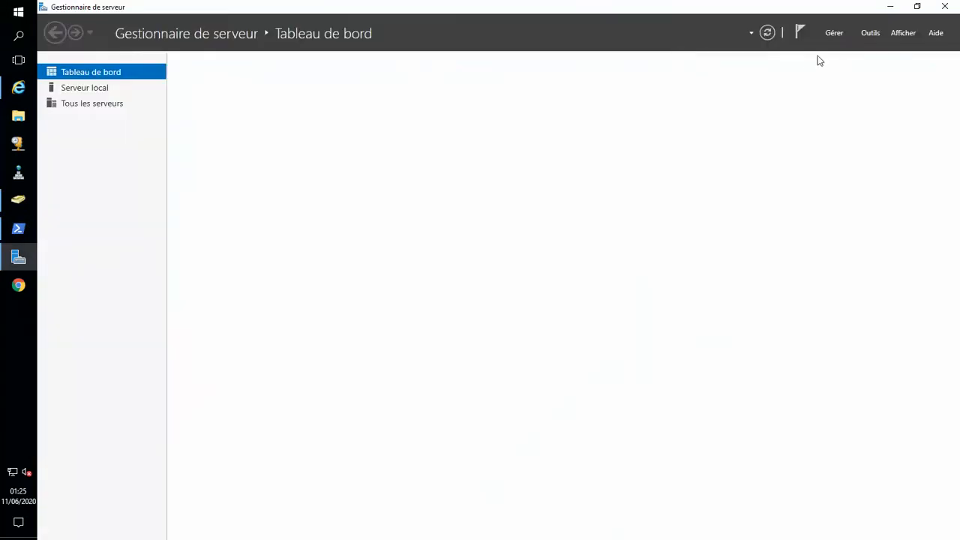
click(835, 33)
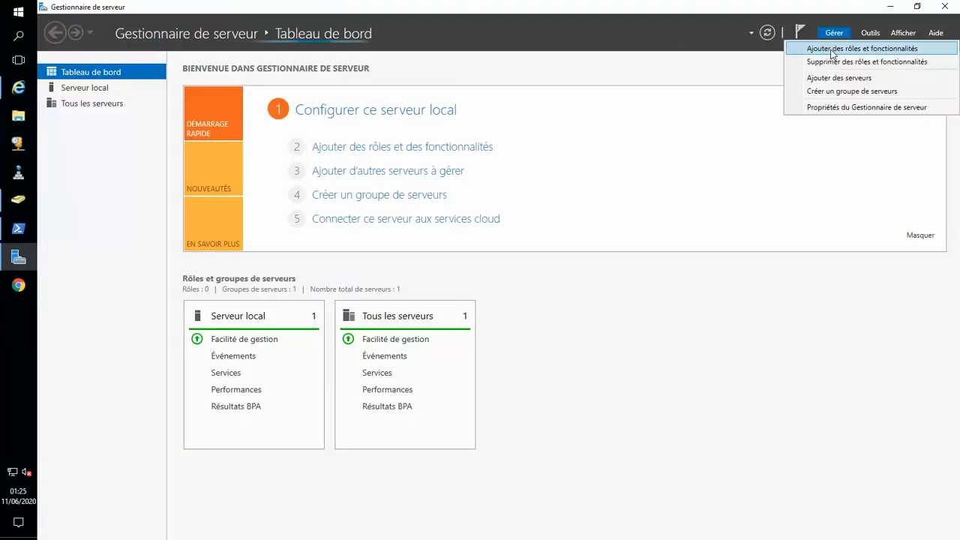
click(831, 51)
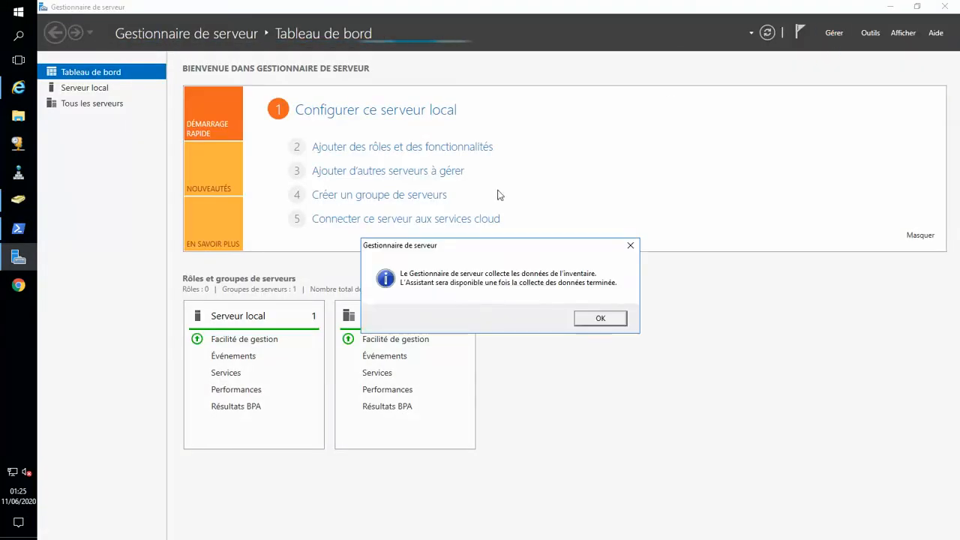
click(619, 322)
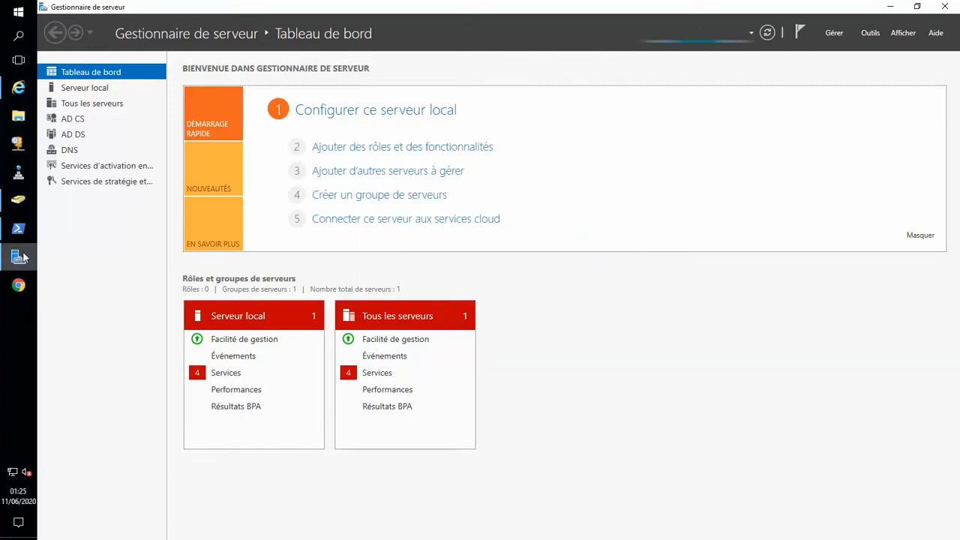
click(799, 48)
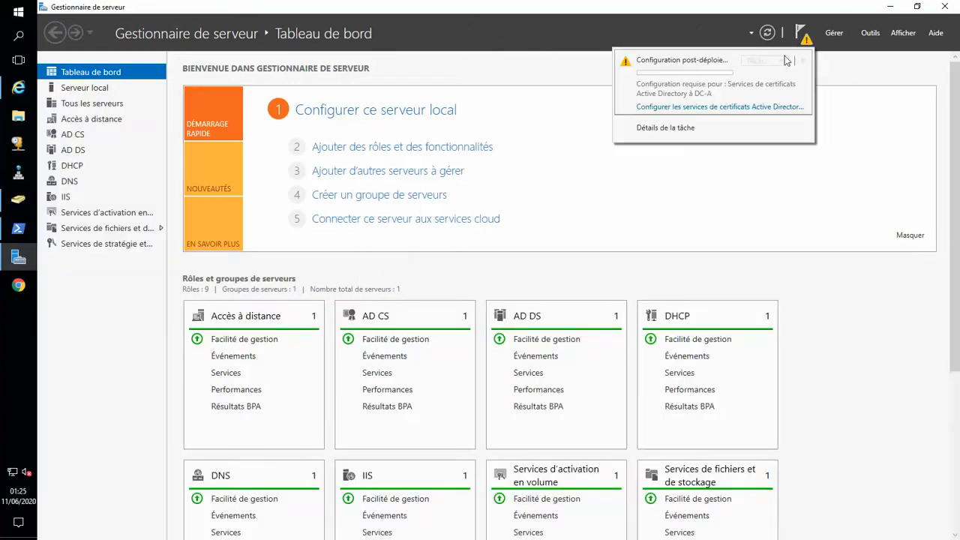
- Start the add roles and features wizard and advance to the server roles list for dc-a.info.prive
click(834, 35)
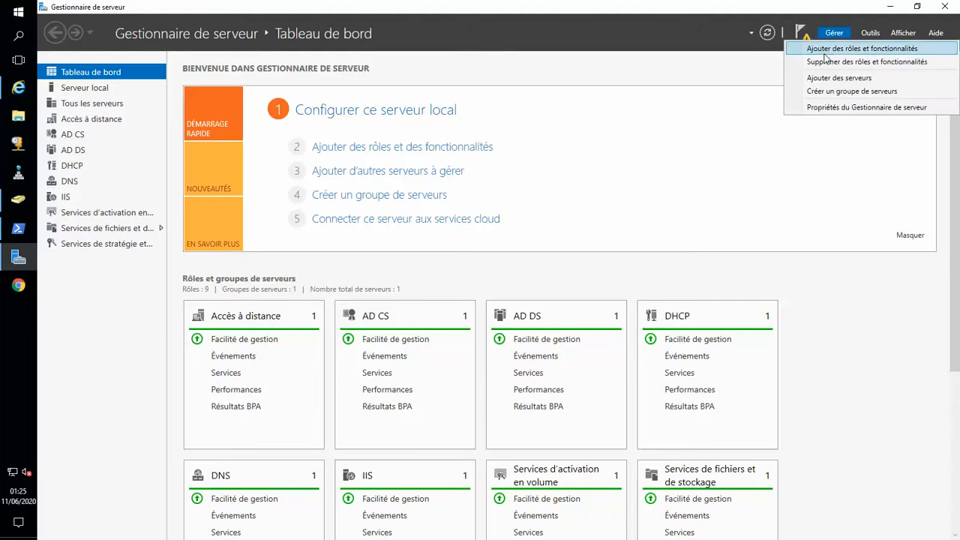
click(825, 49)
click(411, 386)
click(411, 385)
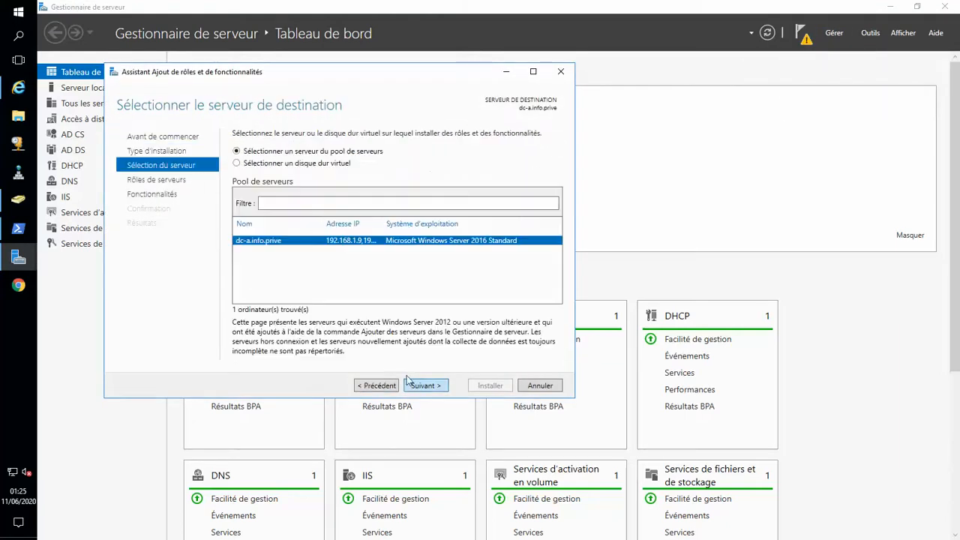
click(413, 386)
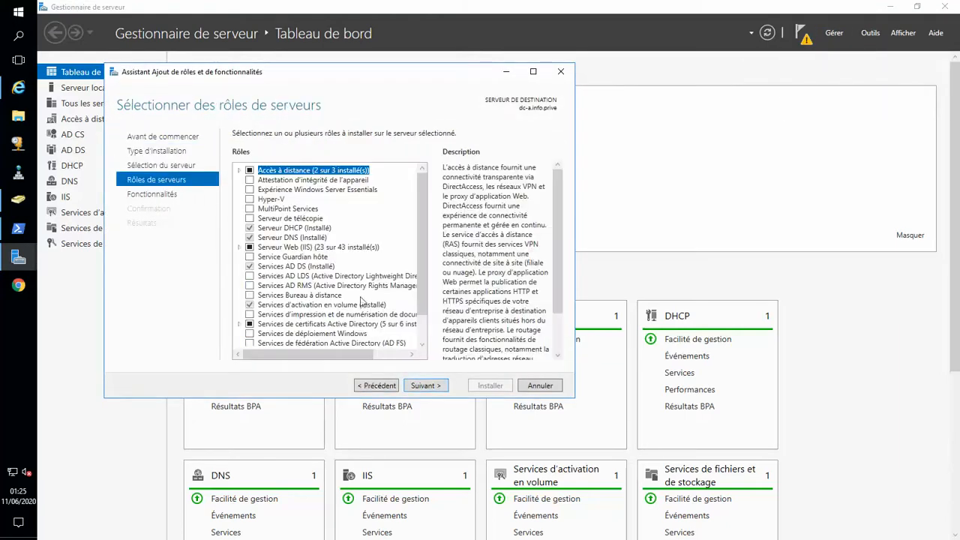
- Check the role Services de stratégie et d'accès réseau in the list, cancel the wizard and close Server Manager
scroll(352, 285, down, 1)
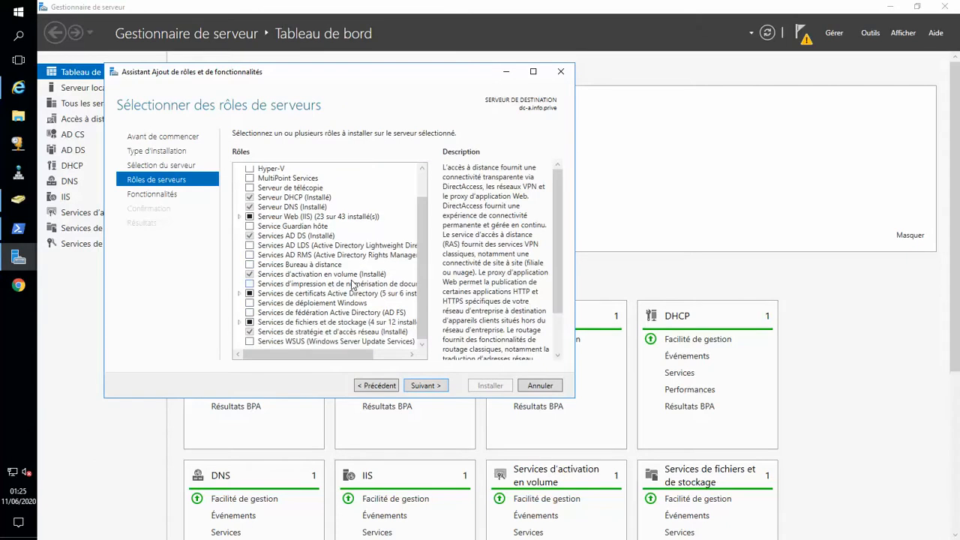
mouse_move(18, 199)
click(315, 331)
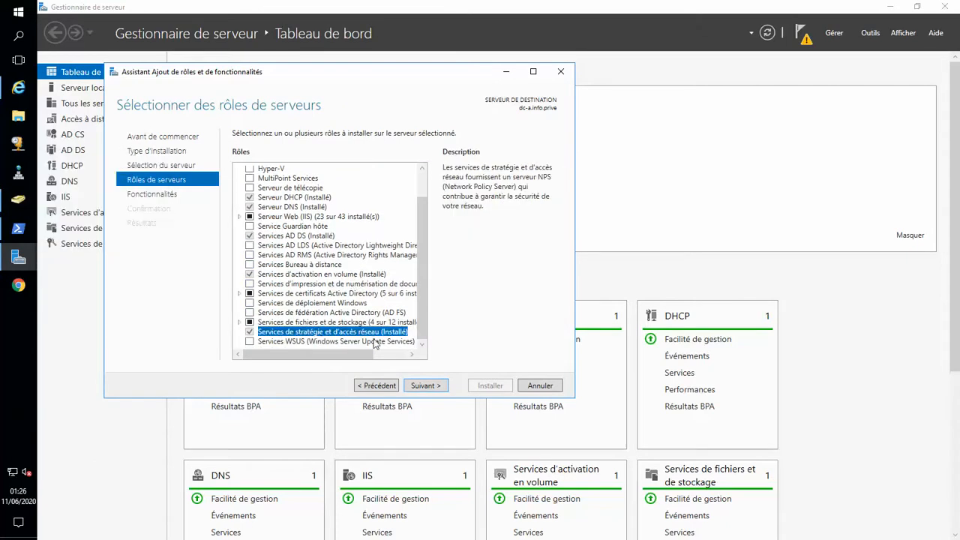
click(424, 386)
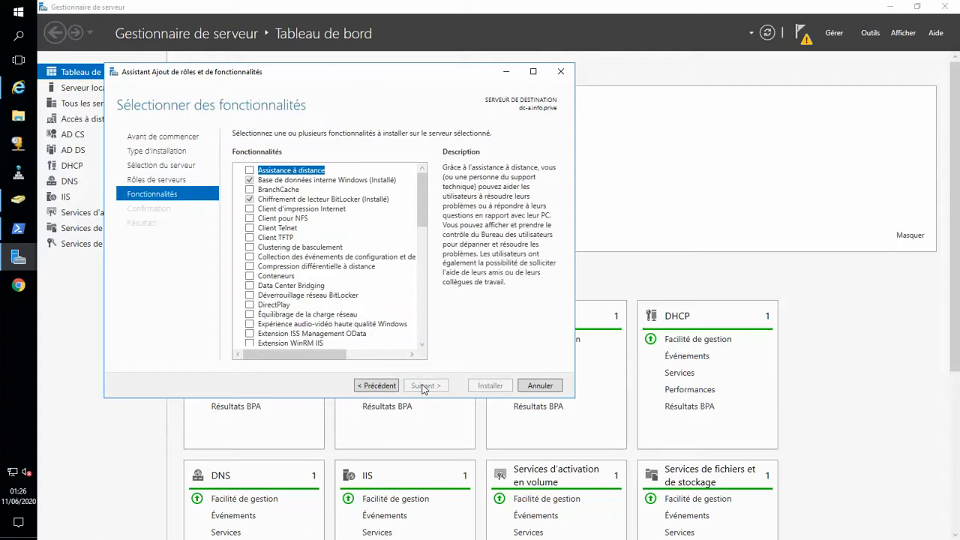
click(540, 385)
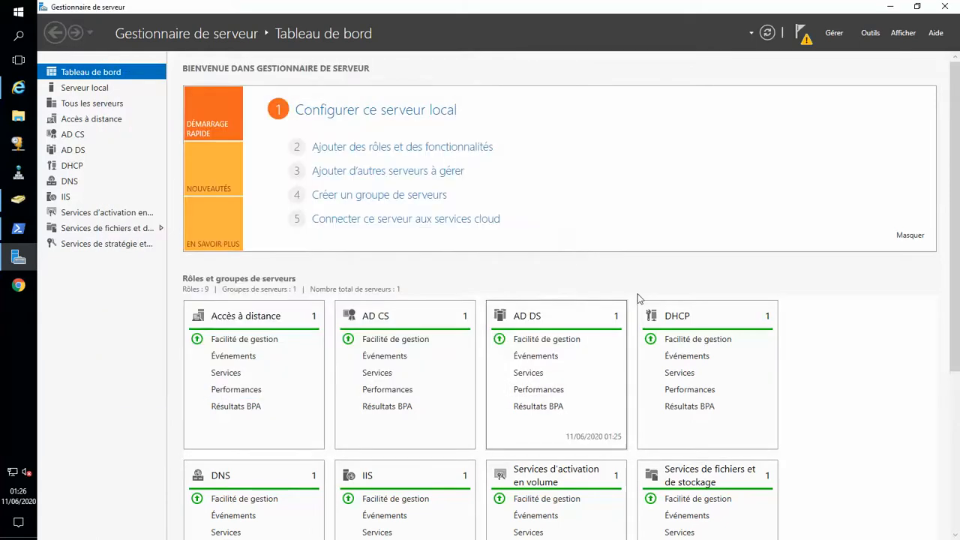
click(944, 6)
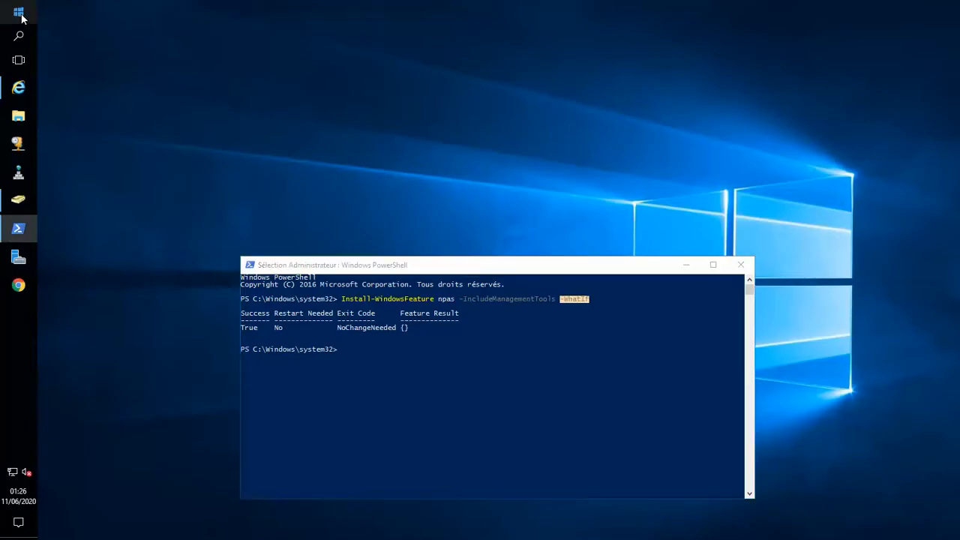
- Close the PowerShell window, search the programs for nps, and switch to the Serveur NPS (Network Policy Server) console
click(18, 12)
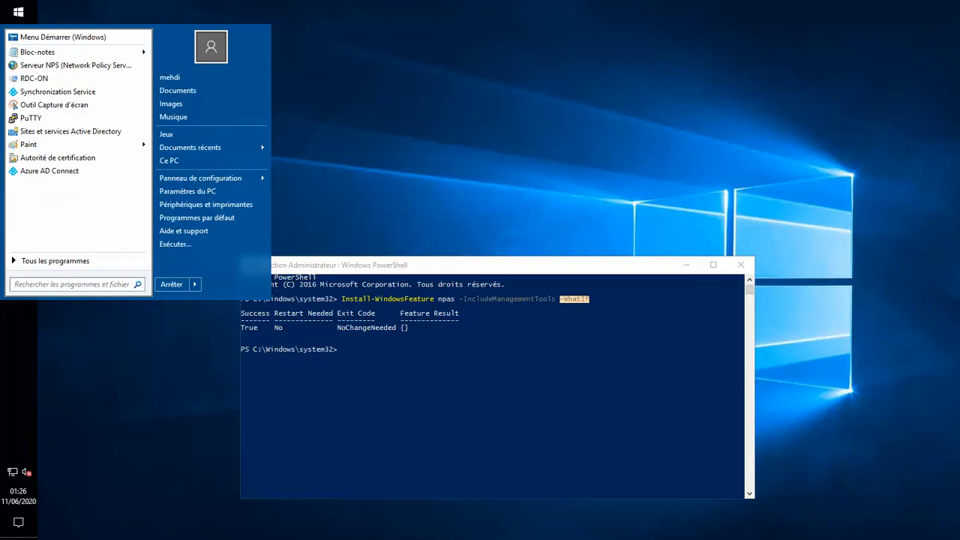
text(nps)
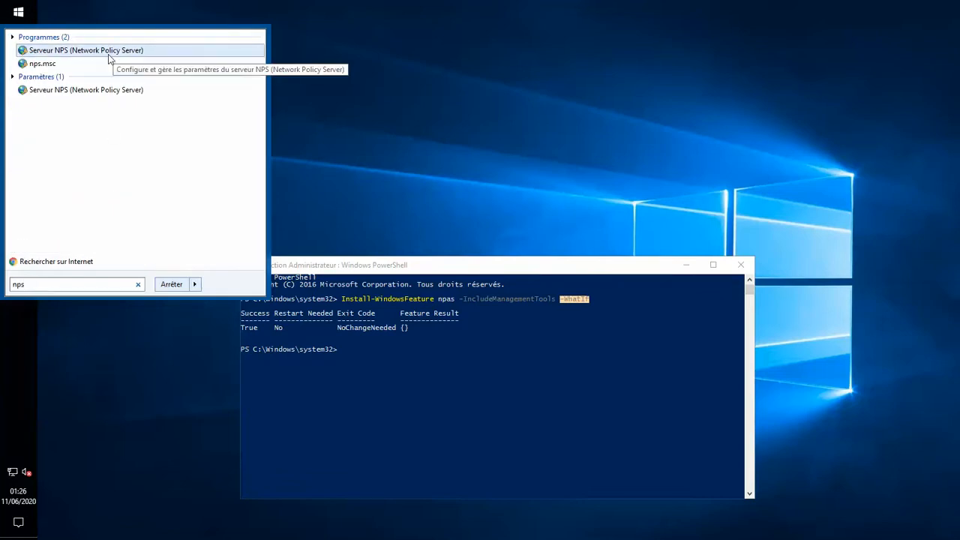
click(740, 264)
click(740, 264)
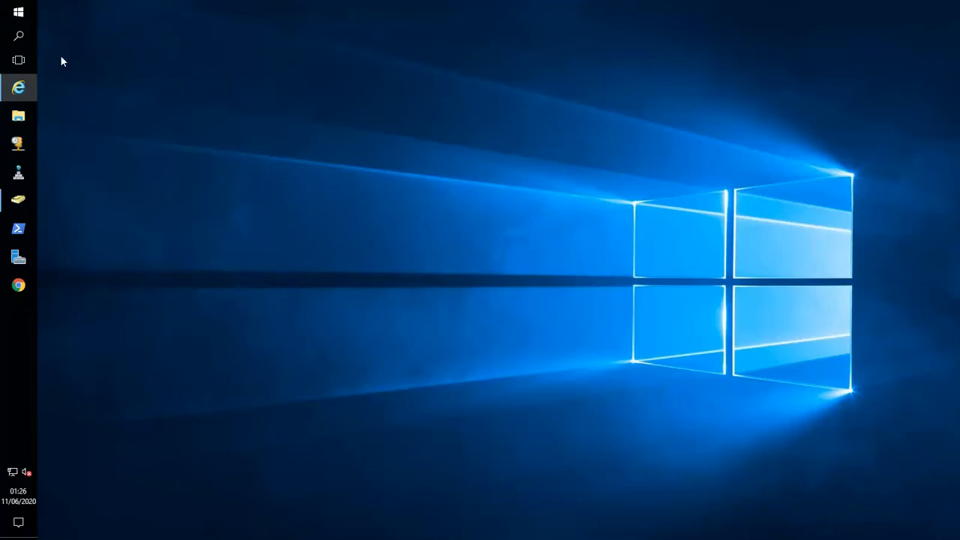
click(18, 13)
text(nps)
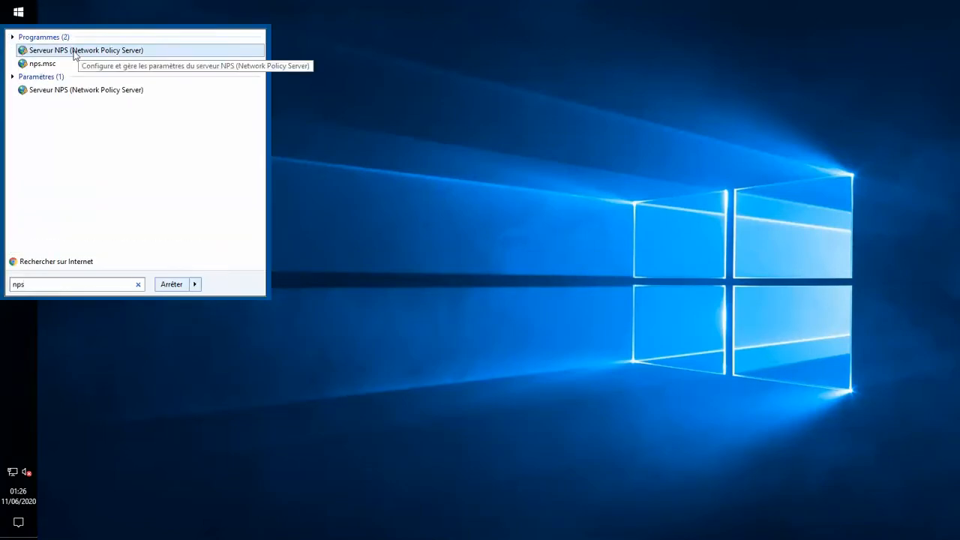
click(75, 53)
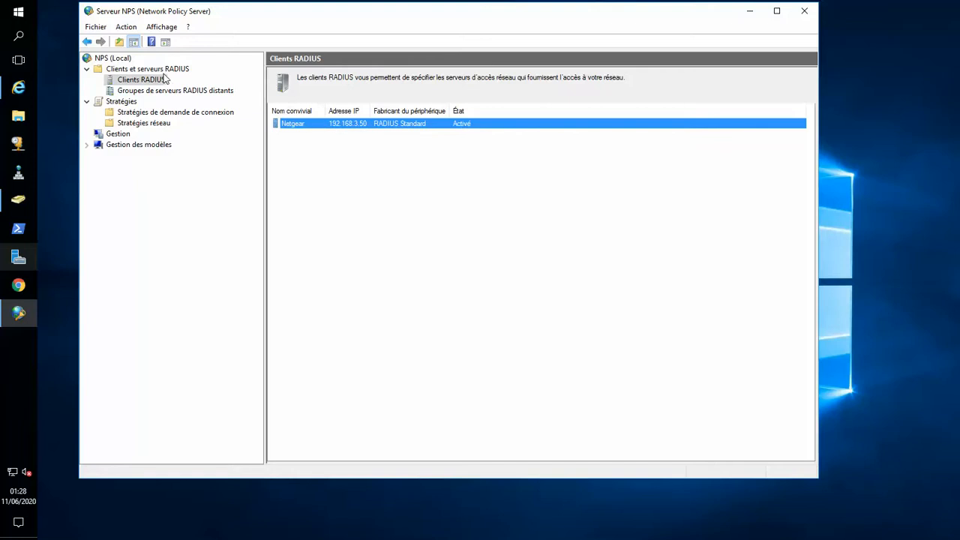
- From the NPS (Local) start page, select the RADIUS scenario for wired or wireless 802.1X connections and launch its configuration wizard
click(121, 58)
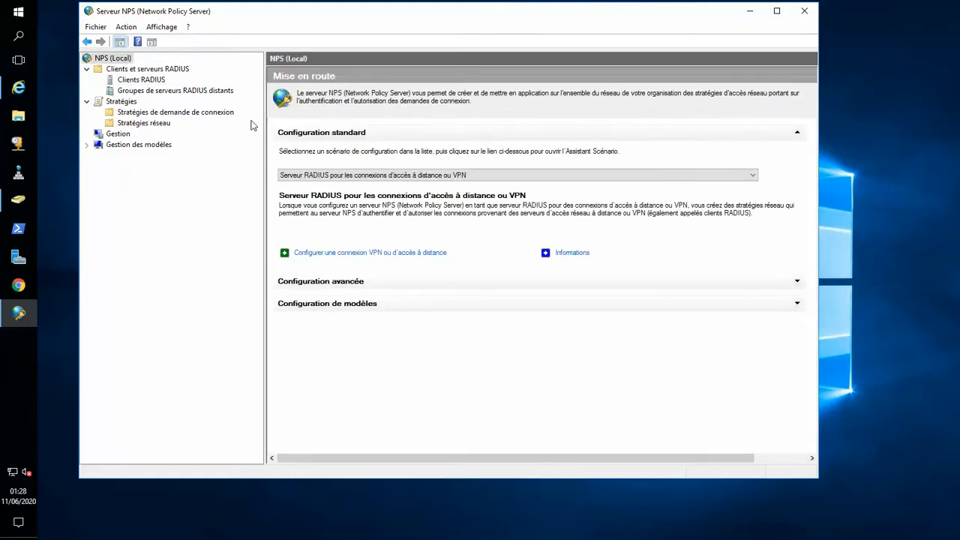
drag(334, 16, 364, 63)
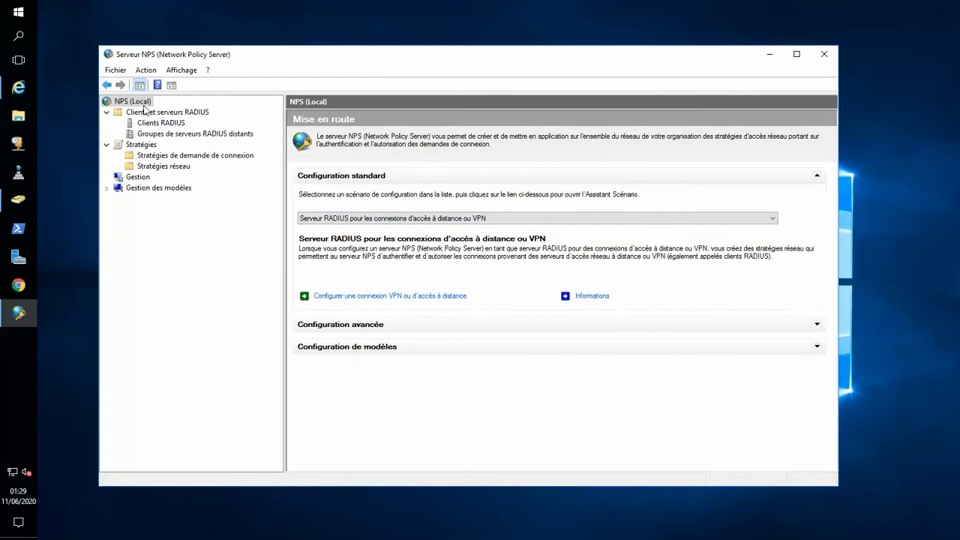
click(577, 218)
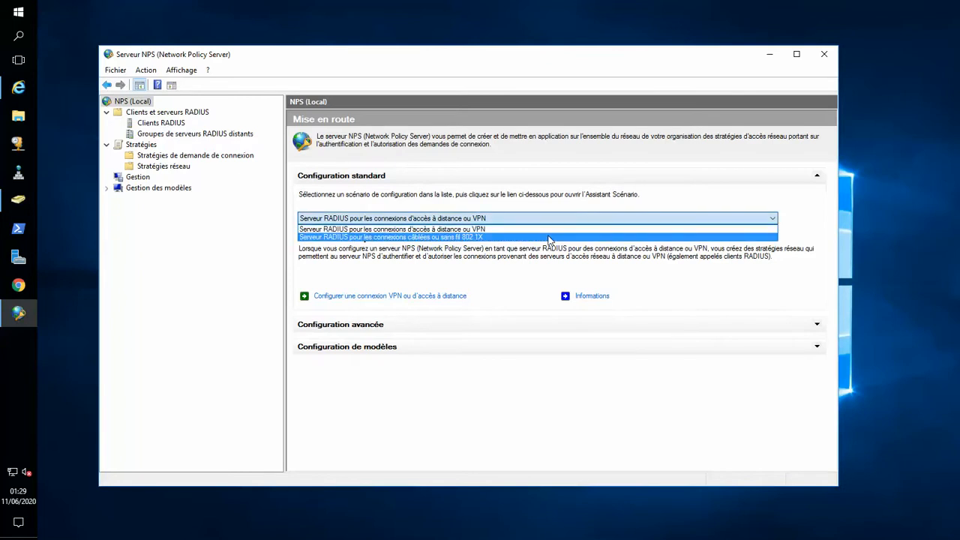
click(549, 238)
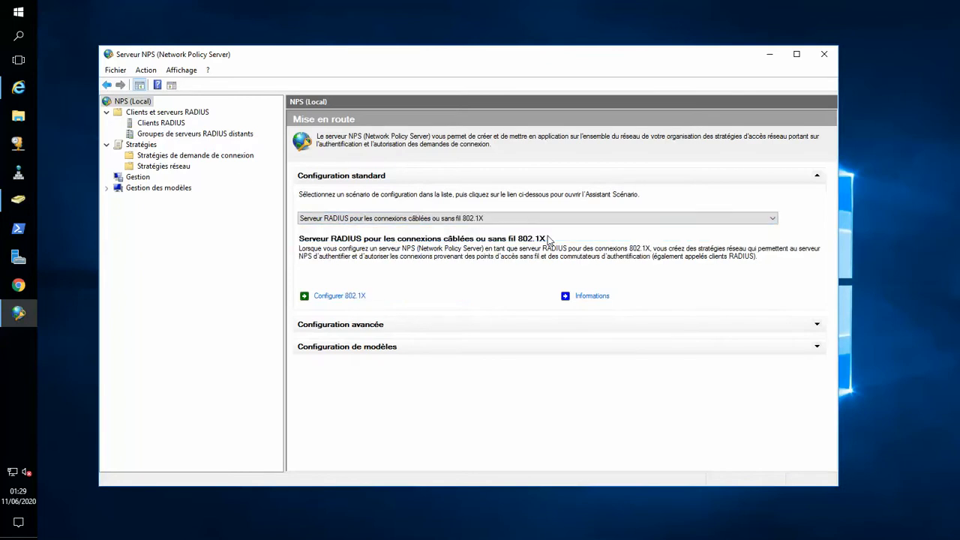
click(340, 296)
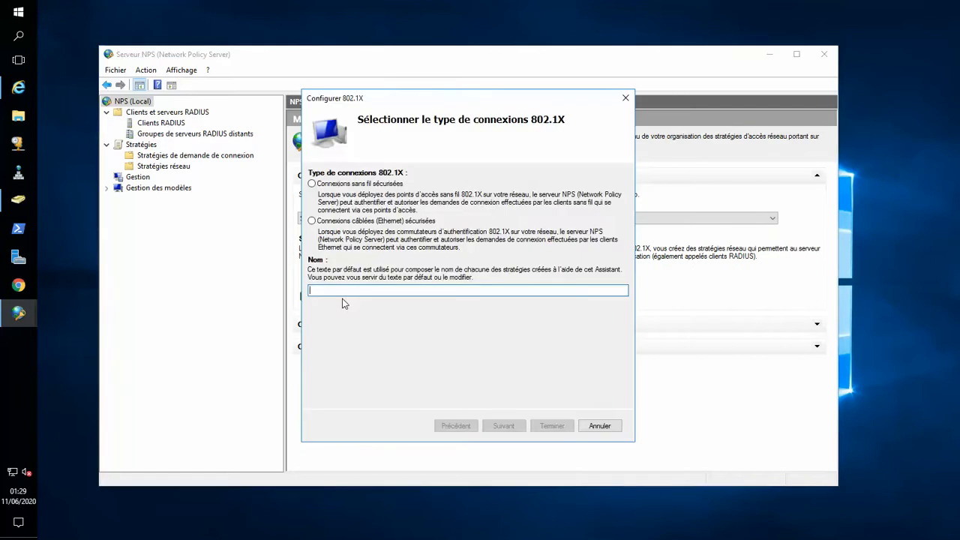
- Choose secured wired (Ethernet) connections, name the policies 802.1X, and continue to the switches page
click(312, 220)
drag(438, 290, 304, 294)
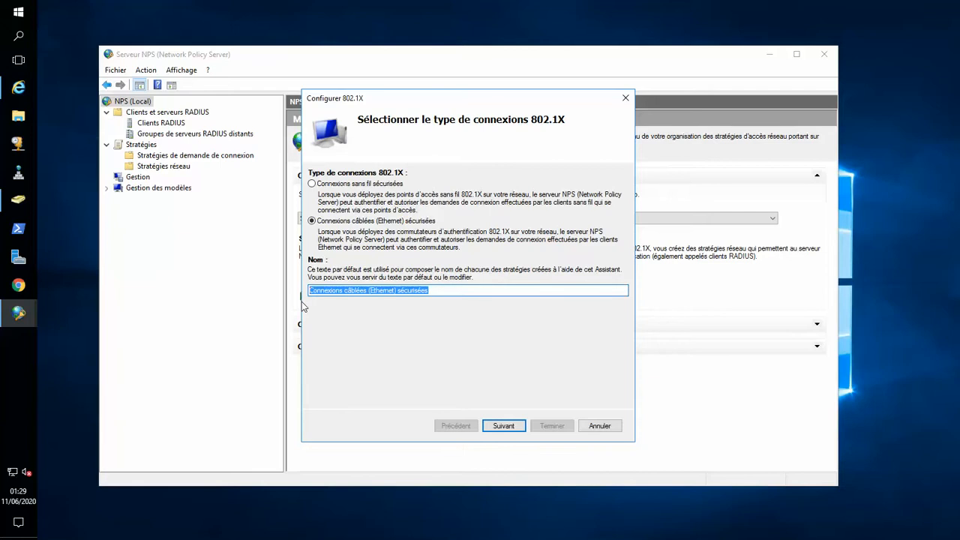
text(802.1X)
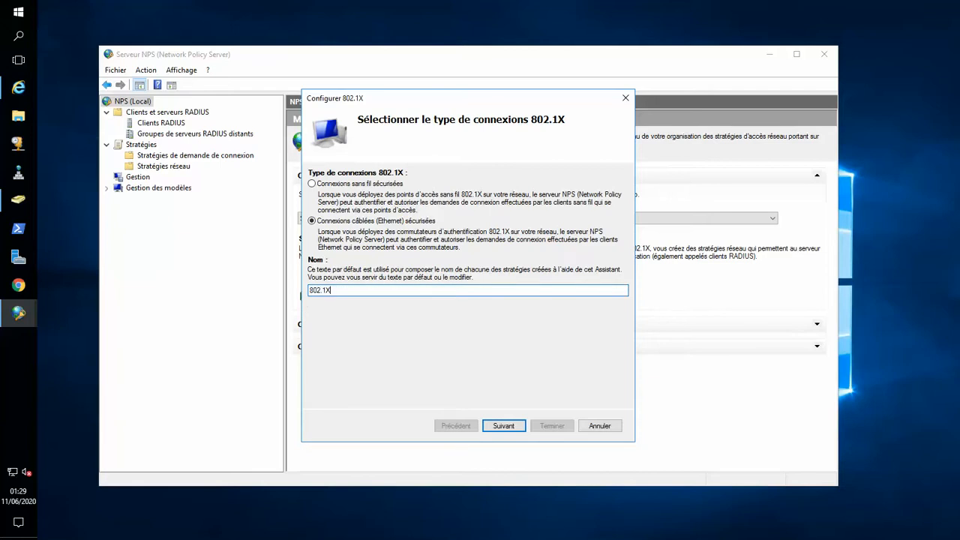
click(516, 434)
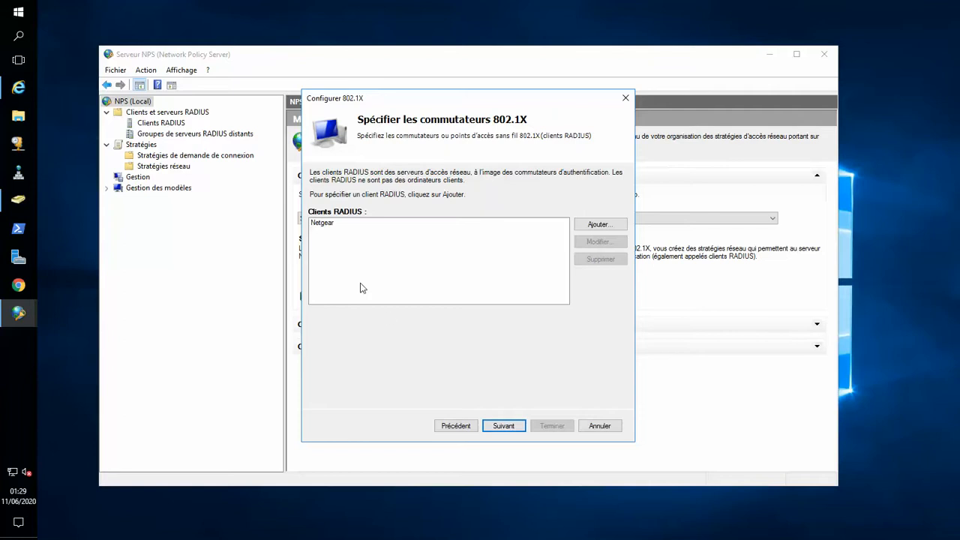
- Delete the Netgear RADIUS client and start a new one with the friendly name Switch-Netgear-test and the address 192.168.3.52
click(333, 227)
click(598, 259)
click(596, 226)
click(379, 202)
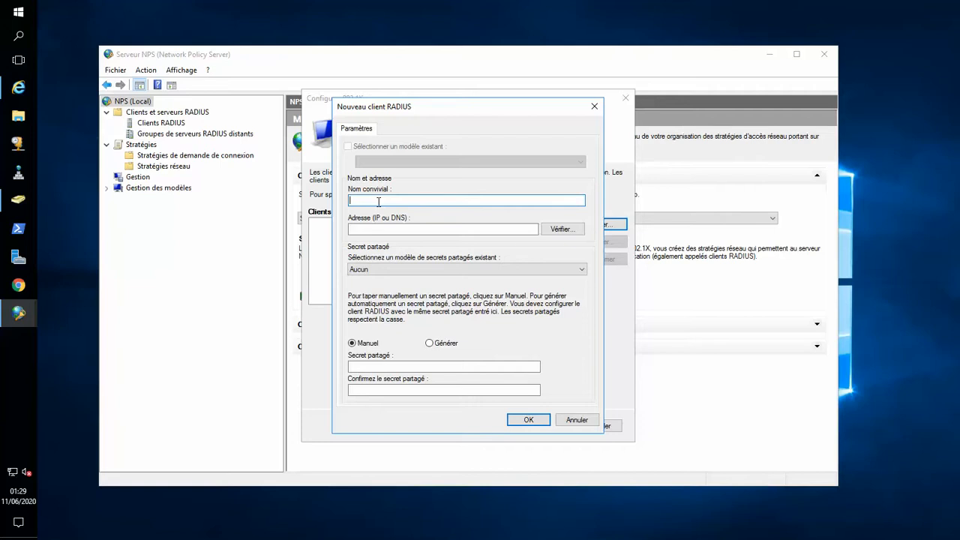
text(Switch-Netgear-test)
click(393, 228)
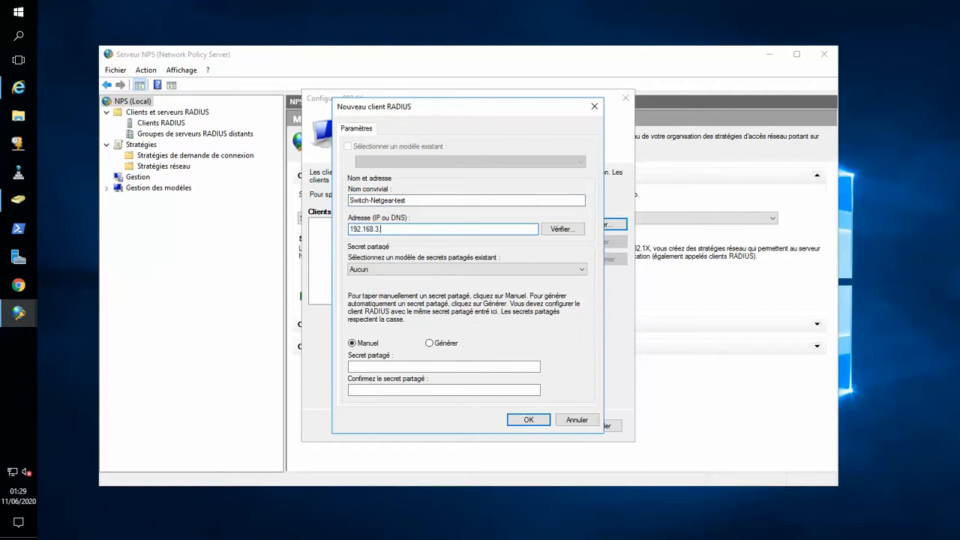
- Switch to Internet Explorer, reload the Netgear switch page to check its IP address, and minimize the browser
click(18, 87)
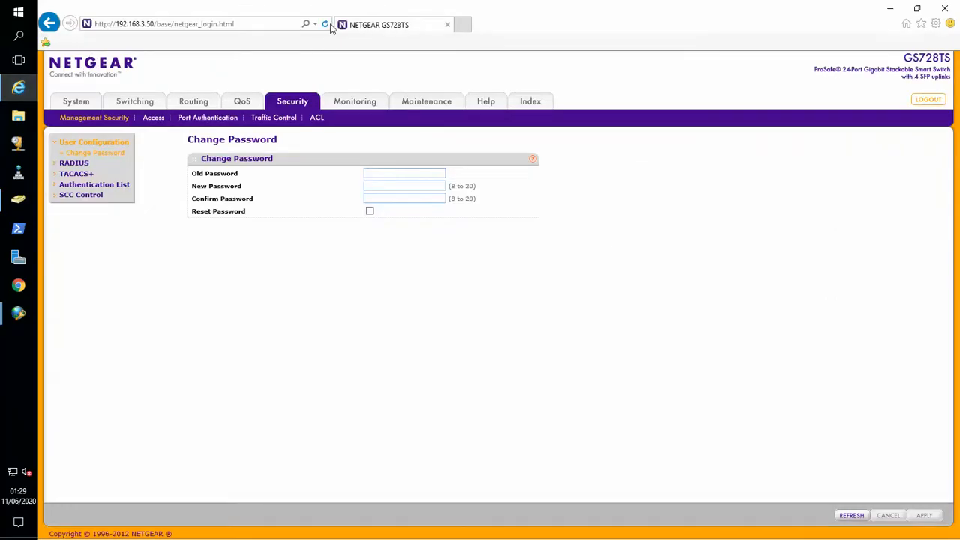
click(324, 24)
click(545, 346)
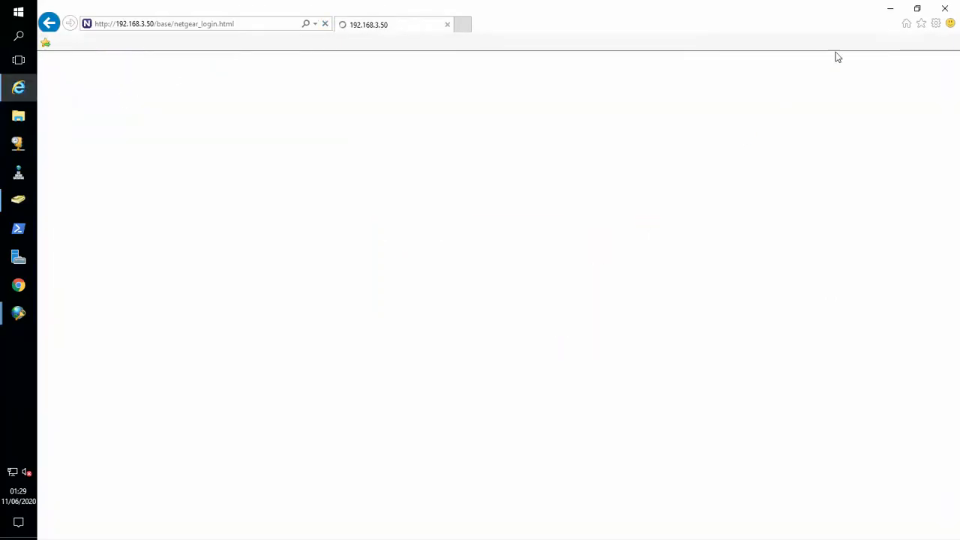
click(891, 9)
- Ping 192.168.3.50 from a command prompt, close the prompt, and turn off the Netgear product registration reminder
click(14, 17)
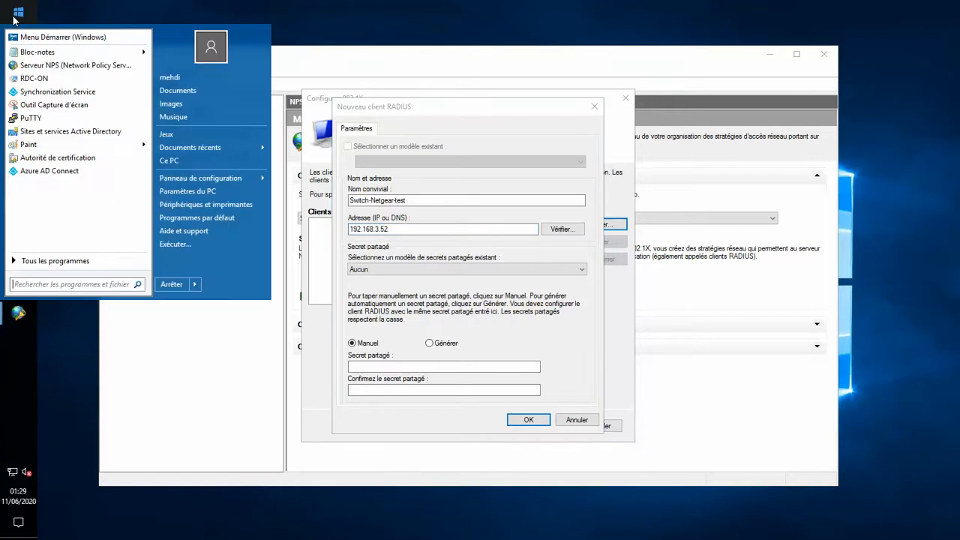
text(cmd)
key(Return)
text(ping 192.168.3.50)
key(Return)
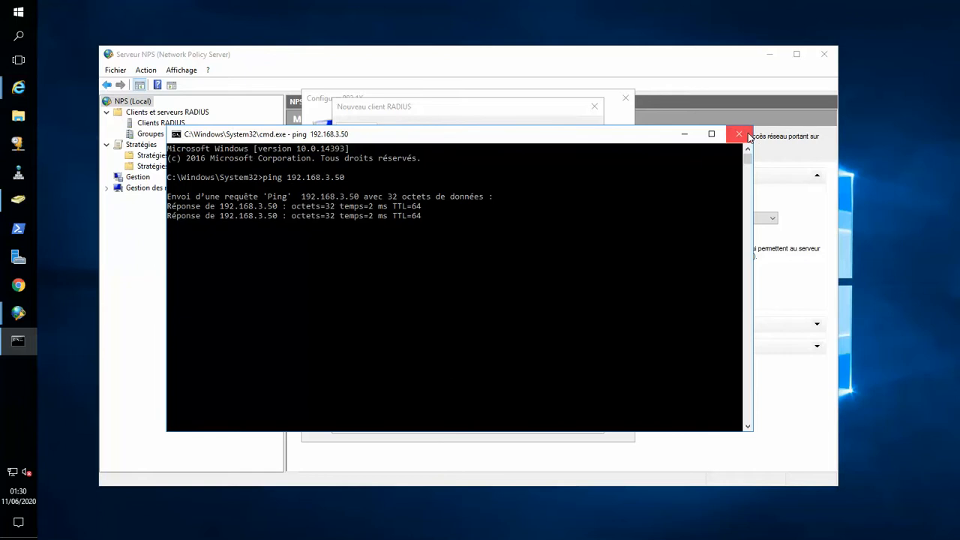
click(739, 134)
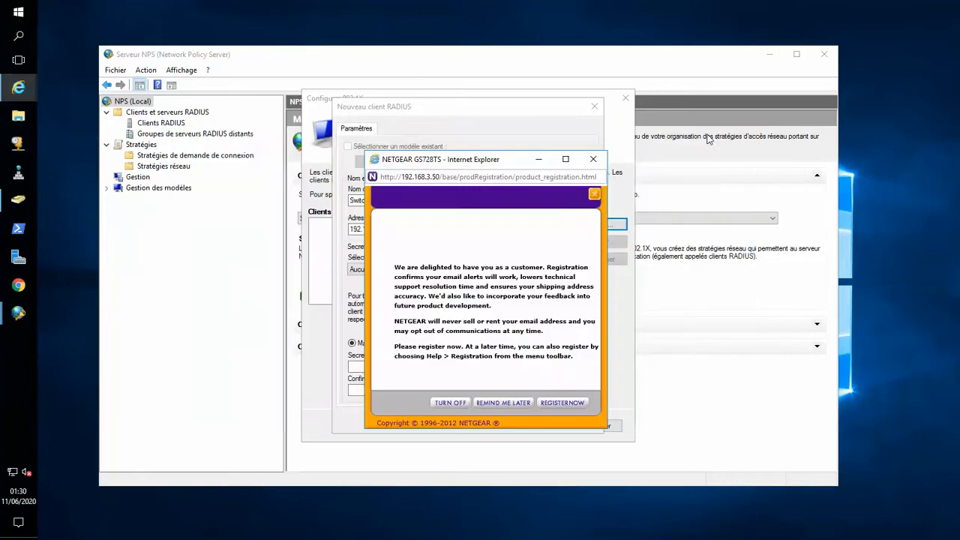
click(463, 403)
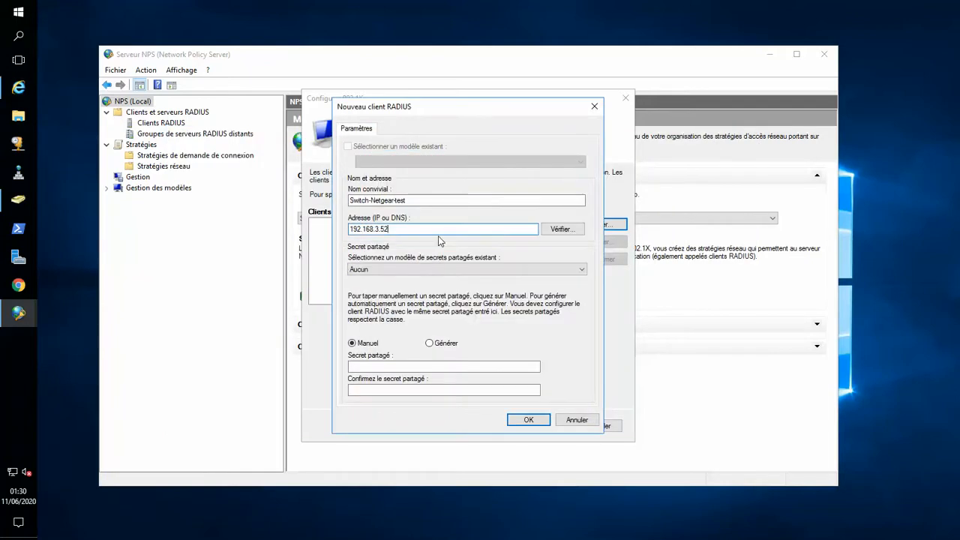
- Set the new RADIUS client's address to 192.168.3.50, then enter and confirm its manual shared secret
click(411, 366)
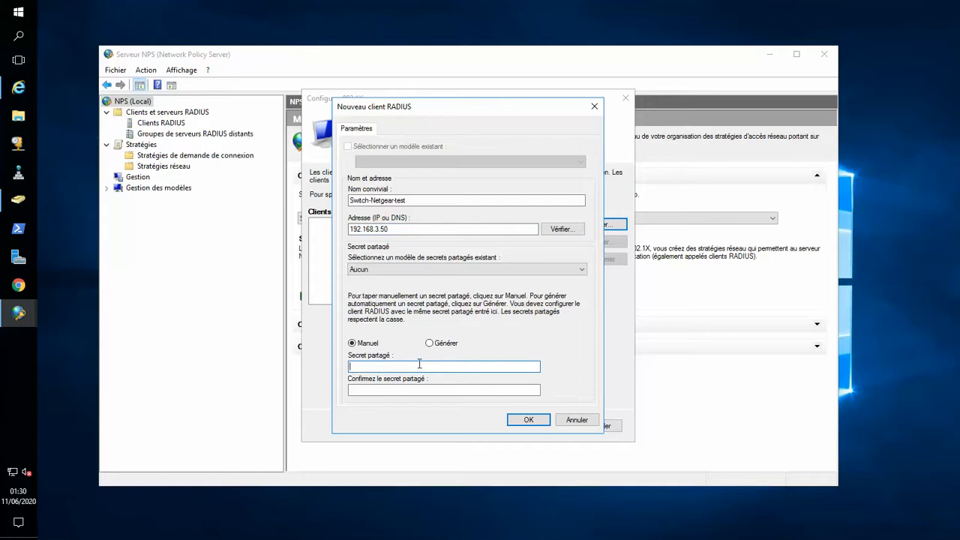
text(••••)
key(Tab)
text(••••)
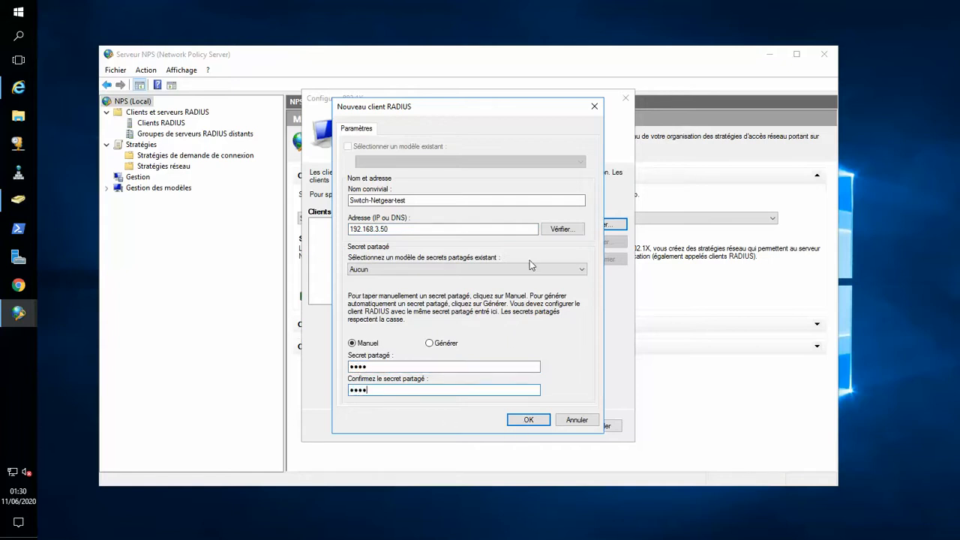
- Verify the RADIUS client's address, keep the shared secret template at Aucun, and save the client
click(562, 228)
click(551, 216)
click(502, 339)
click(478, 274)
click(476, 276)
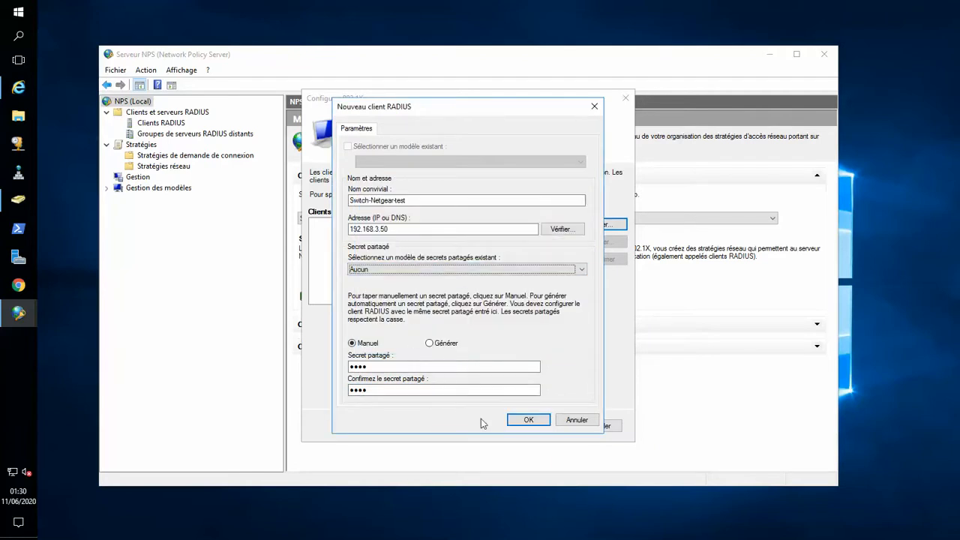
click(528, 420)
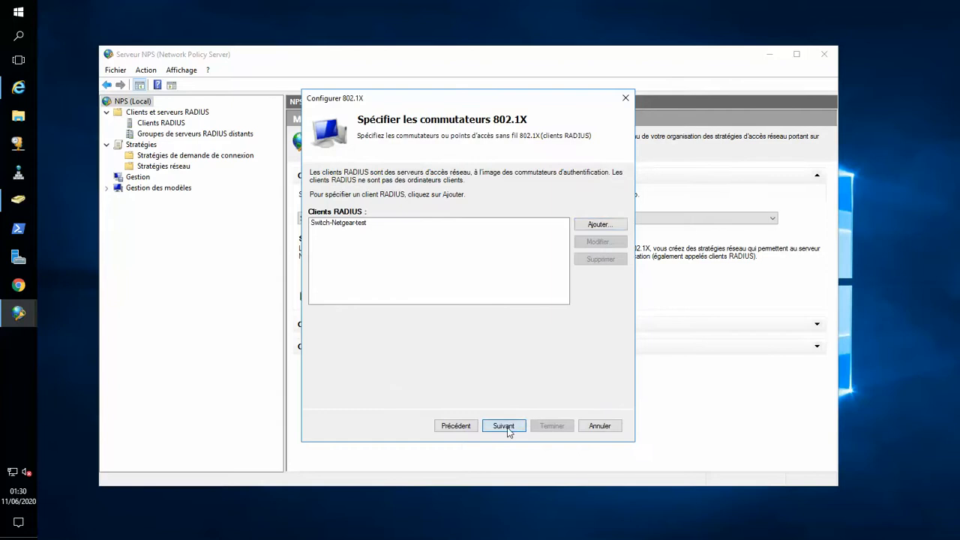
- Continue to the authentication method, choose Microsoft: PEAP (Protected EAP), and proceed to the user groups page
click(503, 426)
click(452, 207)
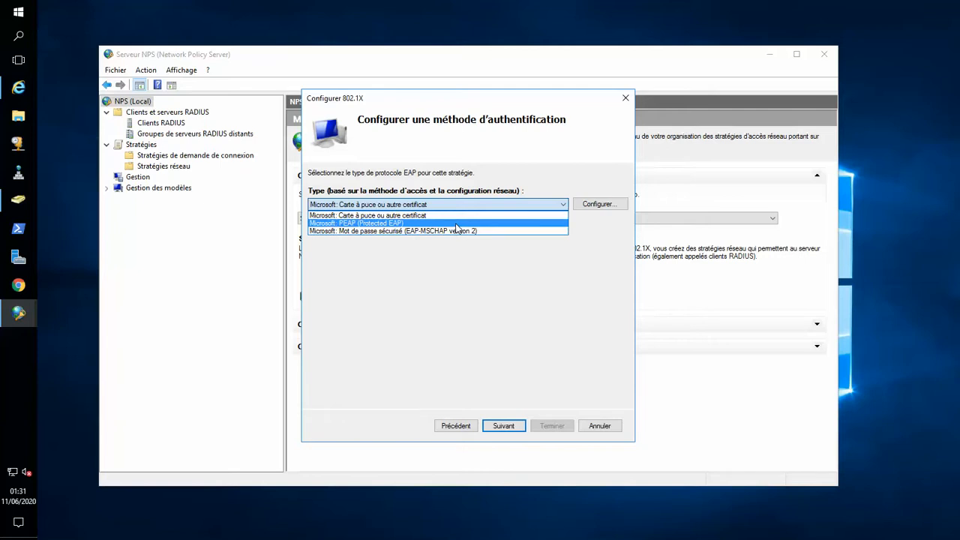
click(457, 223)
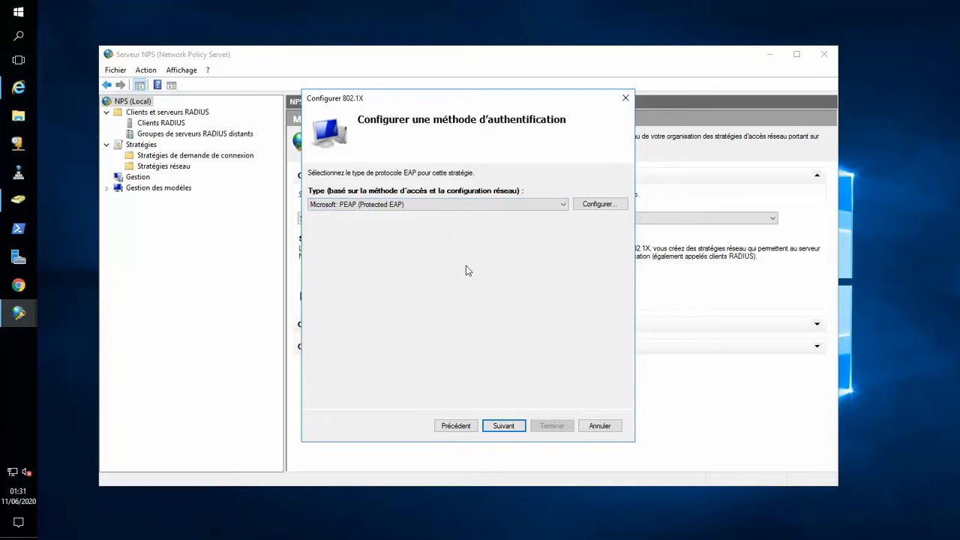
click(517, 427)
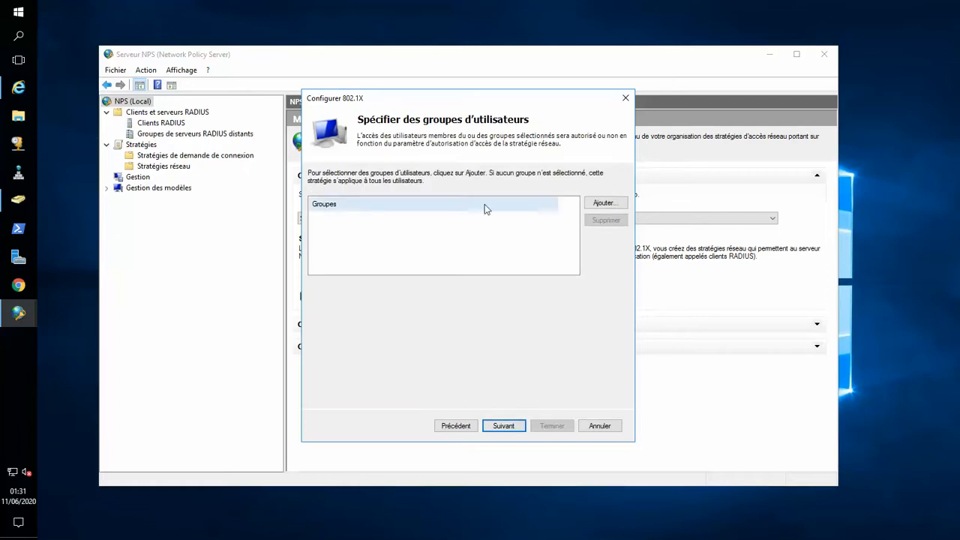
- Add the user group 802.1x to the policy and continue to the traffic controls page
click(603, 203)
text(g)
text(02.1x)
key(Return)
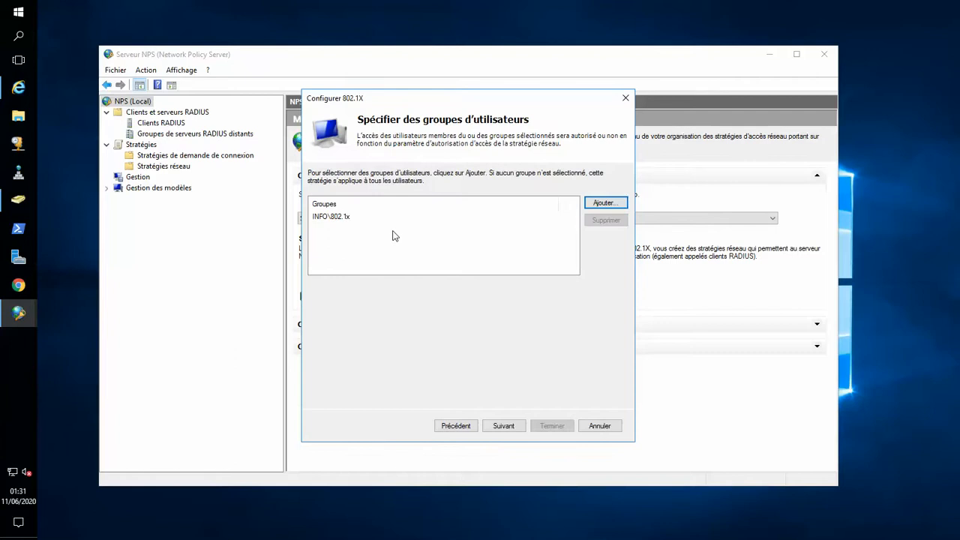
click(350, 206)
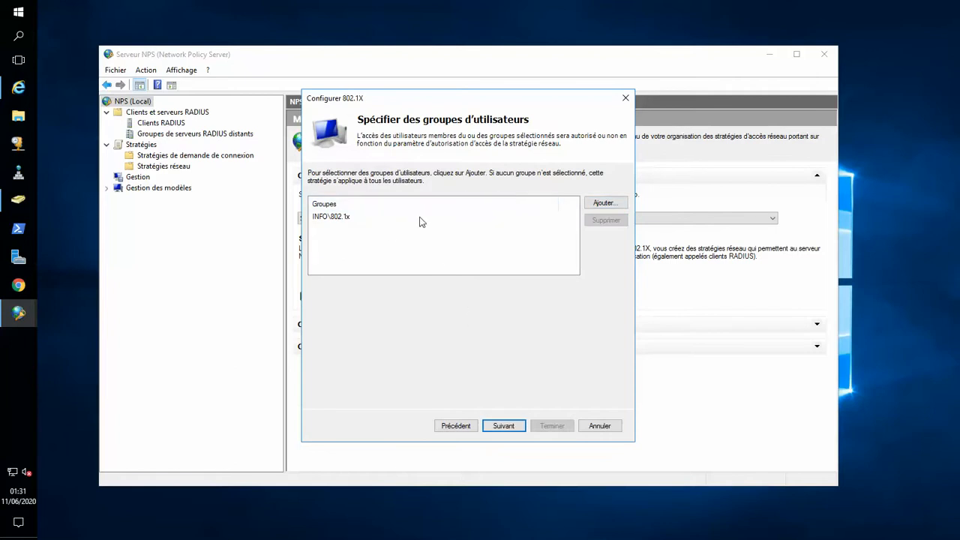
click(345, 216)
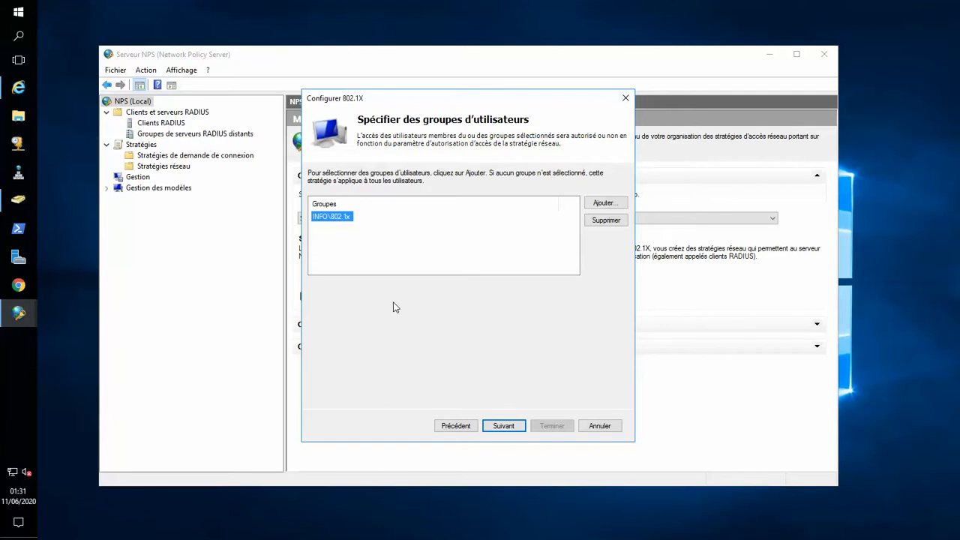
click(525, 427)
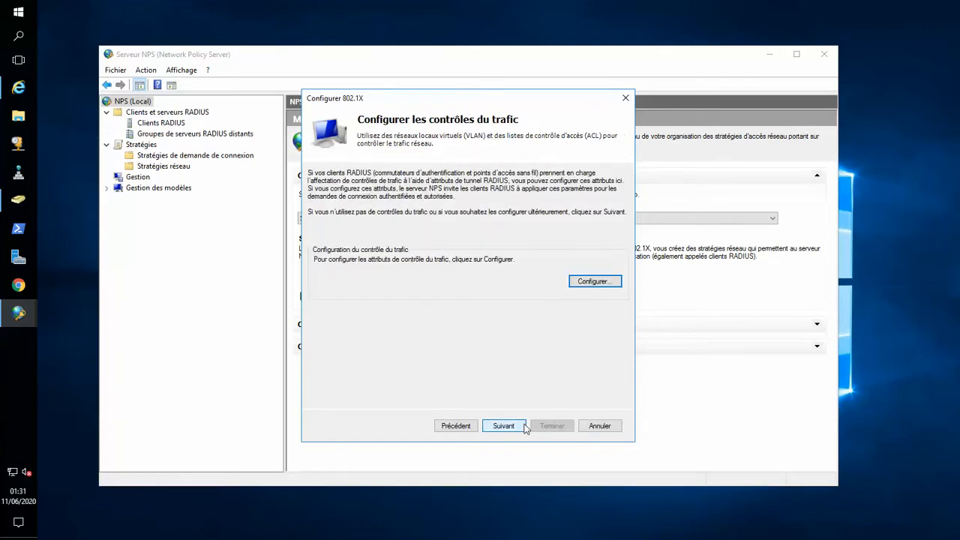
- Examine the standard and vendor-specific RADIUS attributes for traffic control, including Tunnel-Type, and cancel without configuring them
click(590, 282)
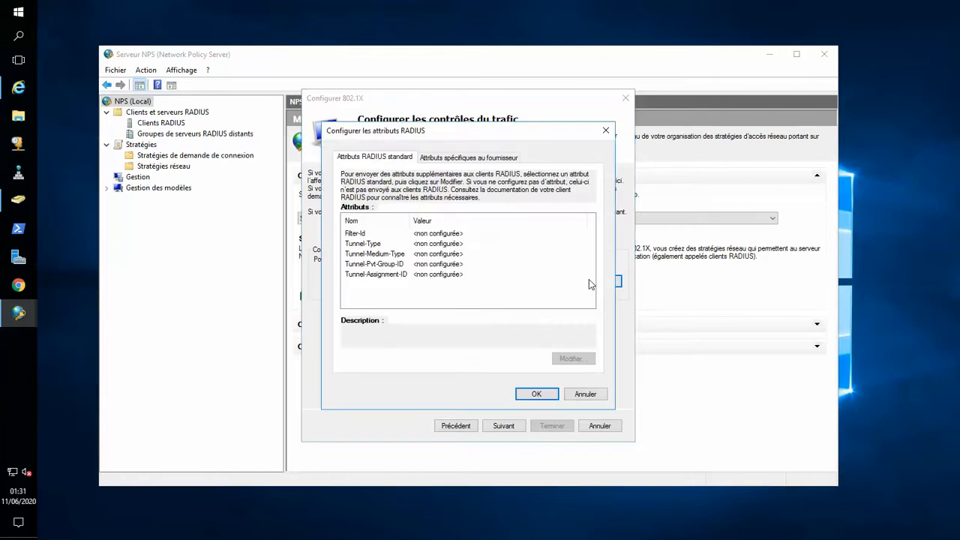
click(442, 161)
click(400, 161)
drag(410, 217, 444, 217)
double_click(414, 244)
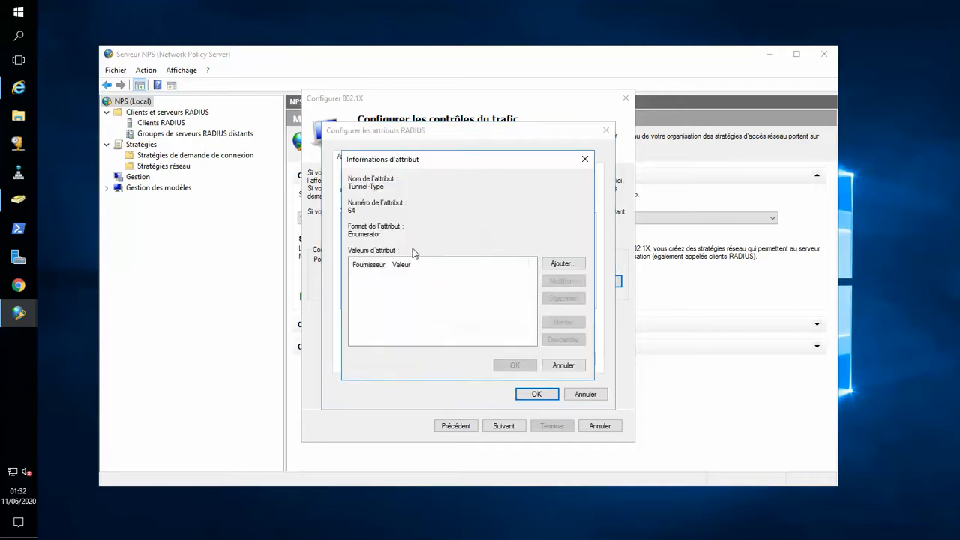
click(562, 365)
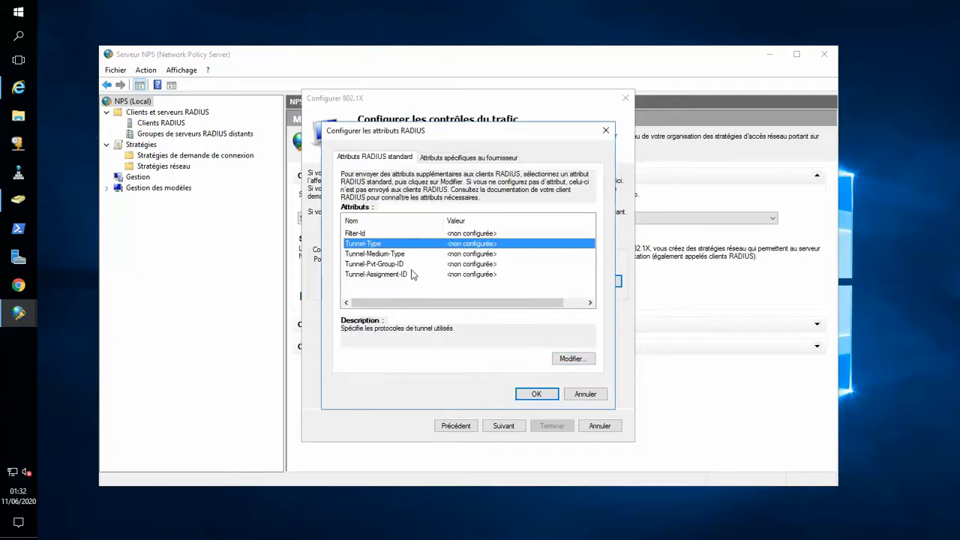
click(582, 389)
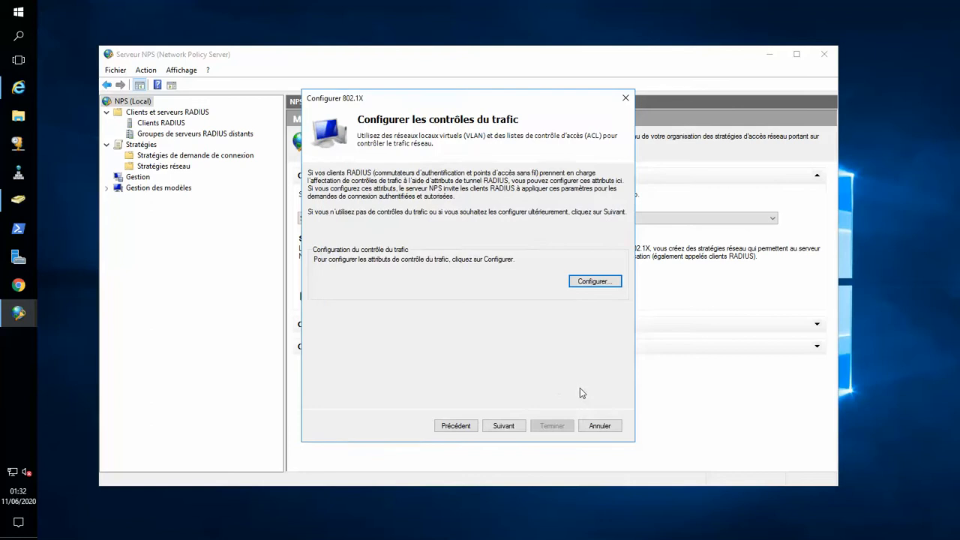
- Finish the 802.1X configuration wizard and select the 802.1X policy under Stratégies de demande de connexion
click(514, 424)
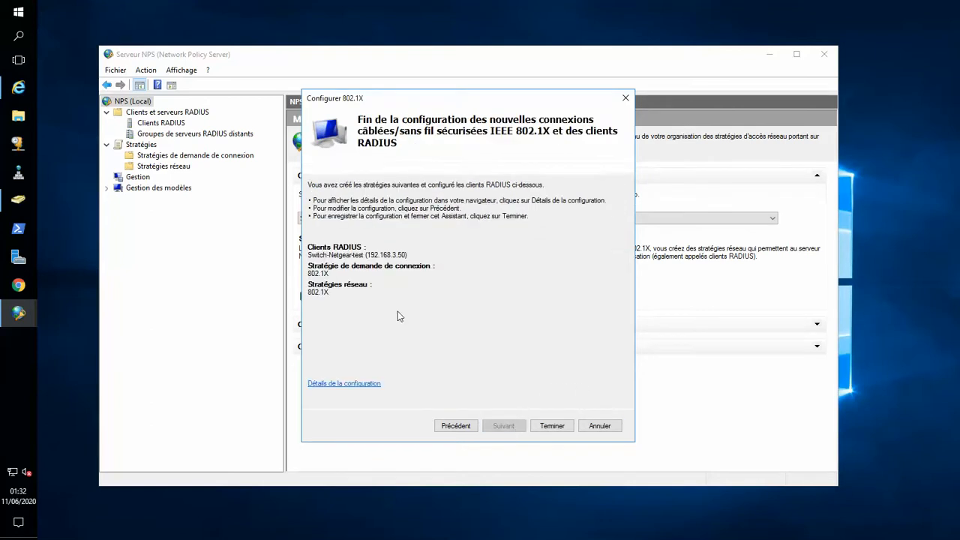
click(554, 426)
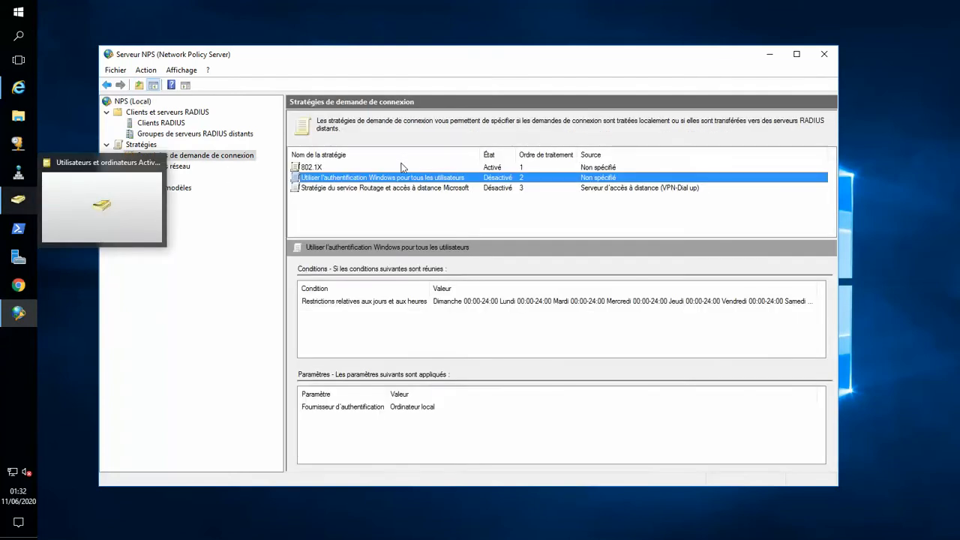
click(359, 168)
click(359, 172)
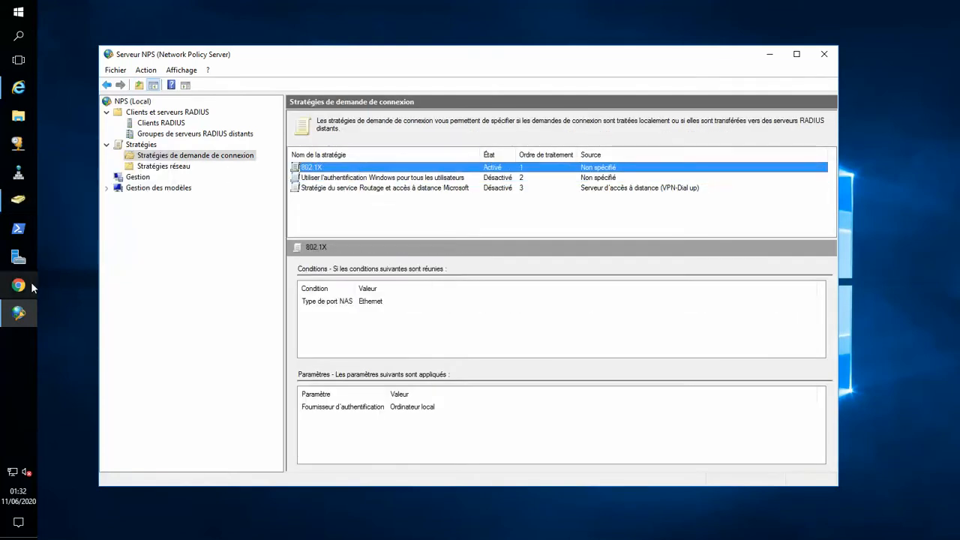
- Open the 802.1X connection request policy's properties and examine its overview and the NAS port type condition
double_click(322, 168)
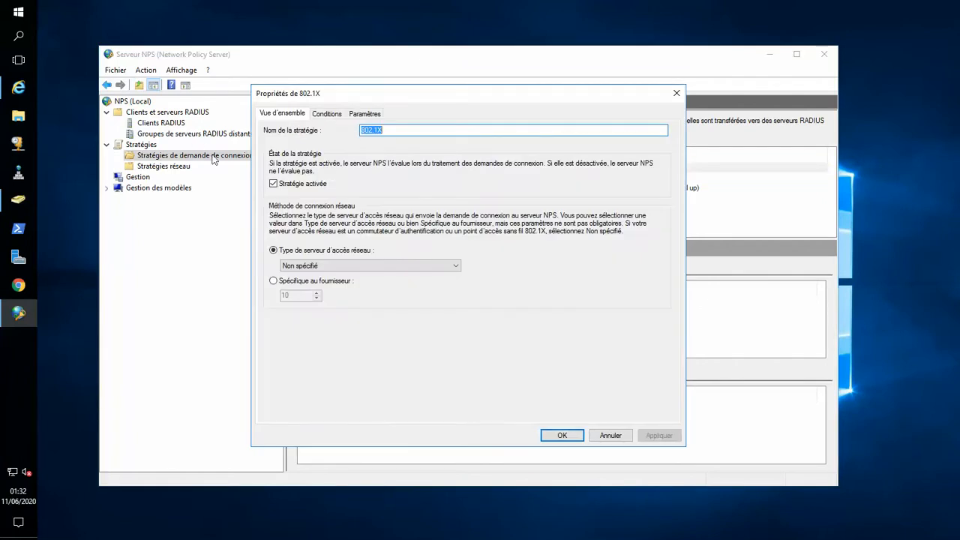
drag(345, 102, 424, 108)
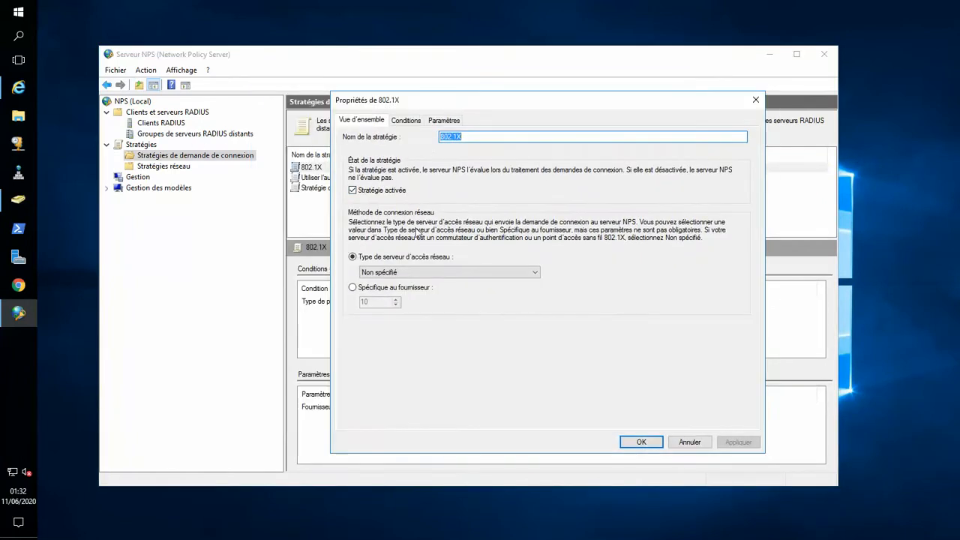
click(410, 124)
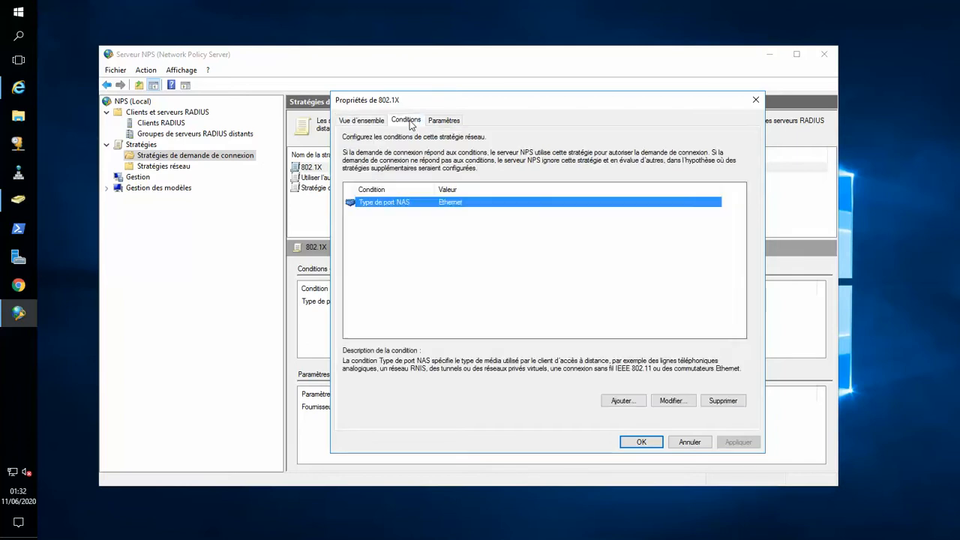
double_click(461, 204)
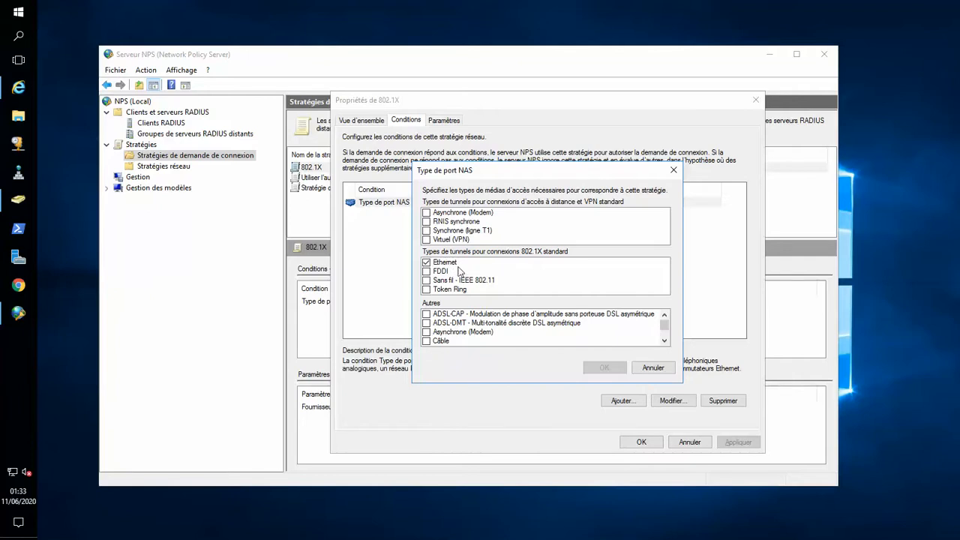
click(647, 371)
- Review the policy's authentication, request forwarding, domain name and RADIUS attribute settings, return to its overview, and cancel the properties
click(443, 121)
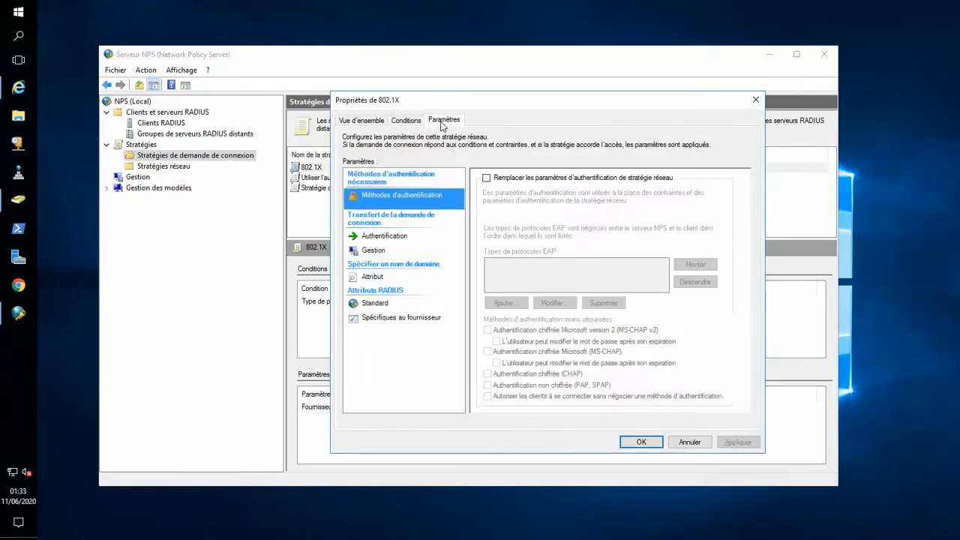
click(415, 238)
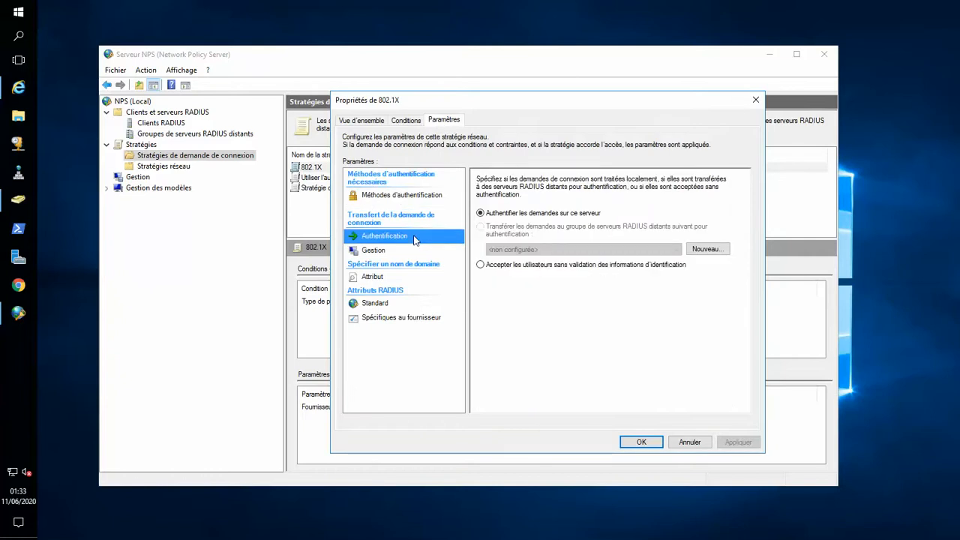
click(413, 252)
click(410, 277)
click(398, 303)
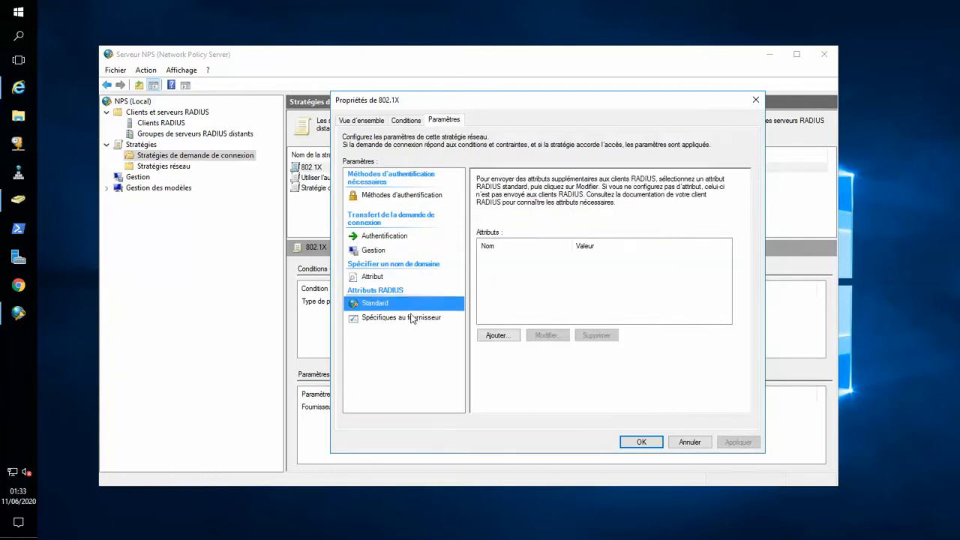
click(401, 318)
click(361, 120)
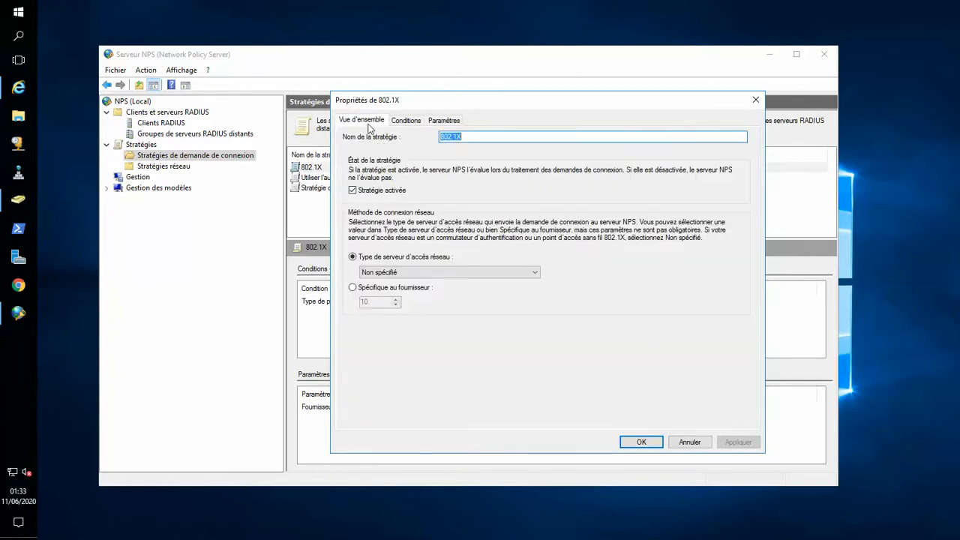
click(689, 443)
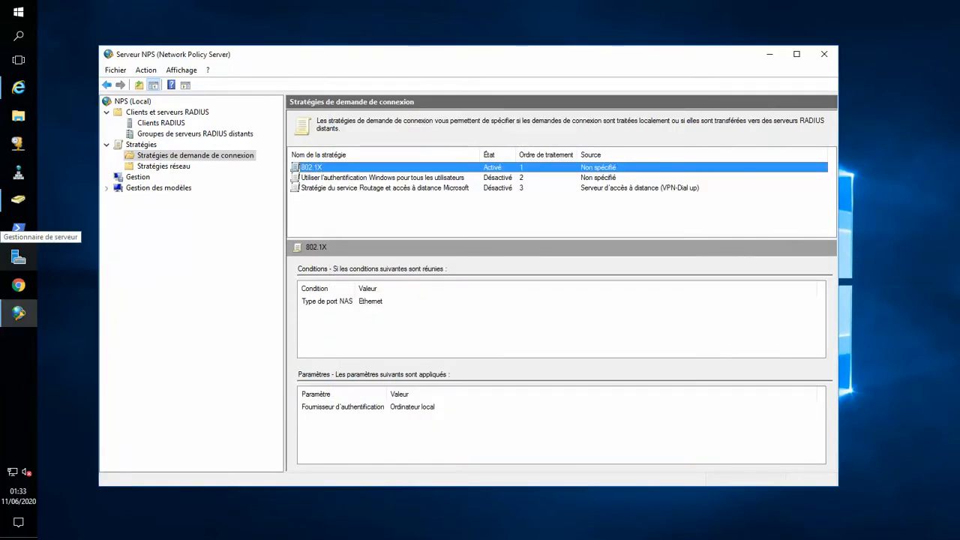
- Compare the network policies with the connection request policies, examining the conditions and settings of each connection request policy
click(164, 166)
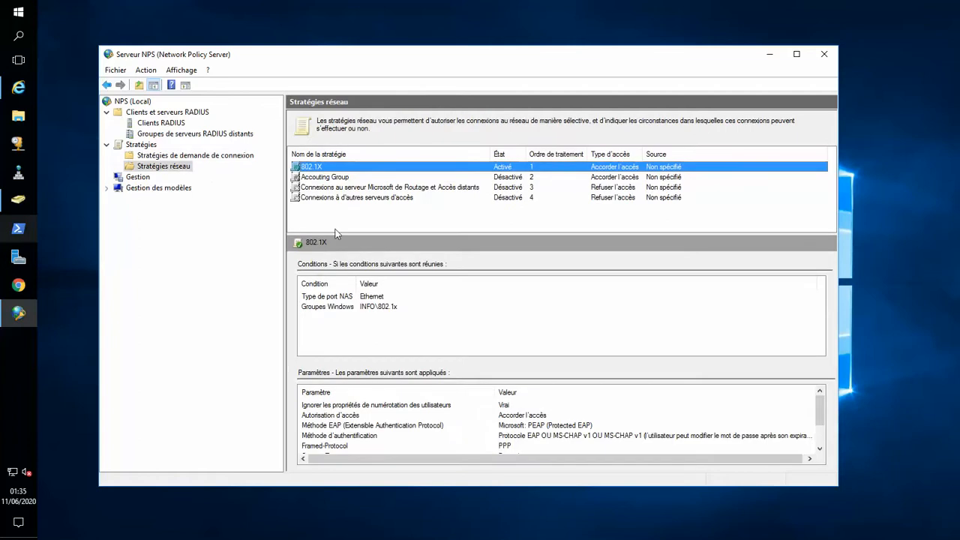
click(189, 156)
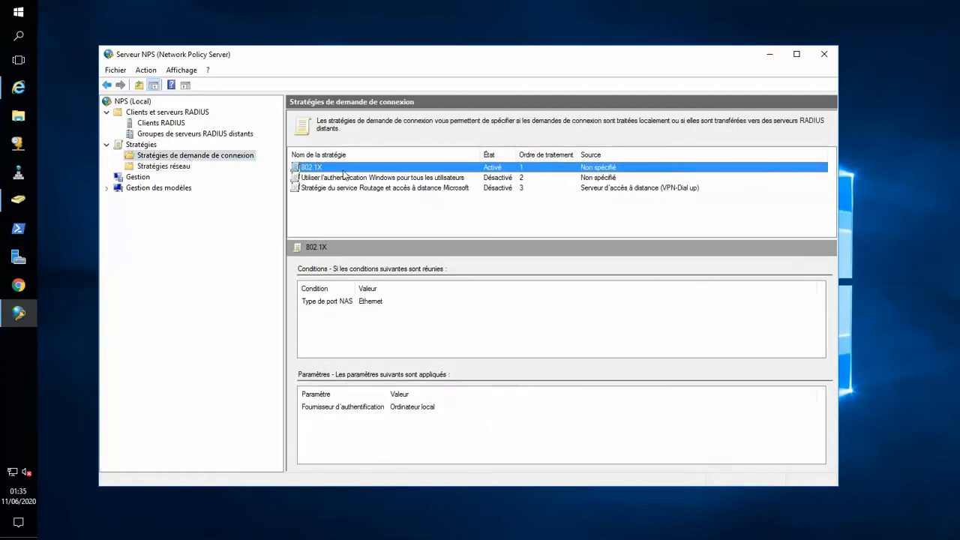
click(374, 179)
key(Up)
key(Down)
key(Down)
key(Up)
key(Down)
key(Up)
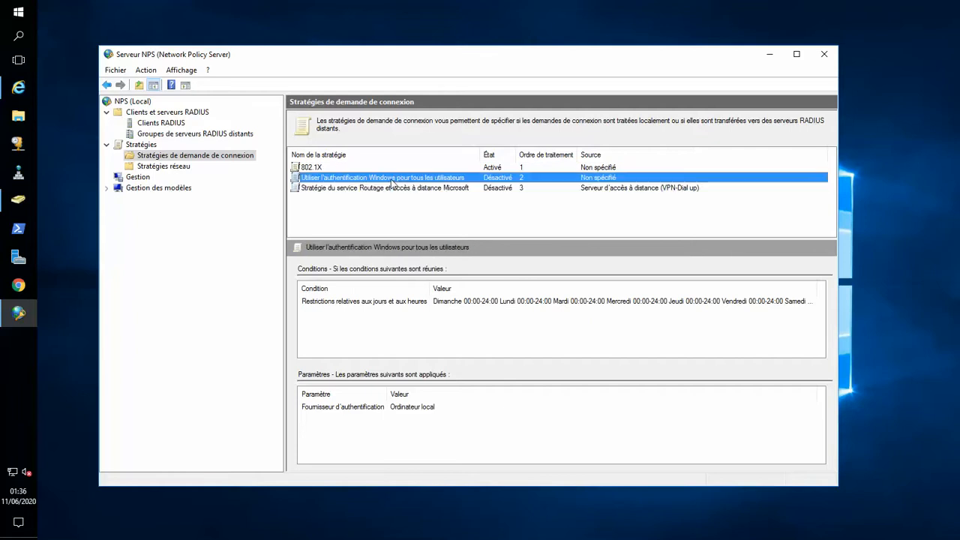
- Move the 802.1X connection request policy down one place in the processing order and back up to first
click(385, 167)
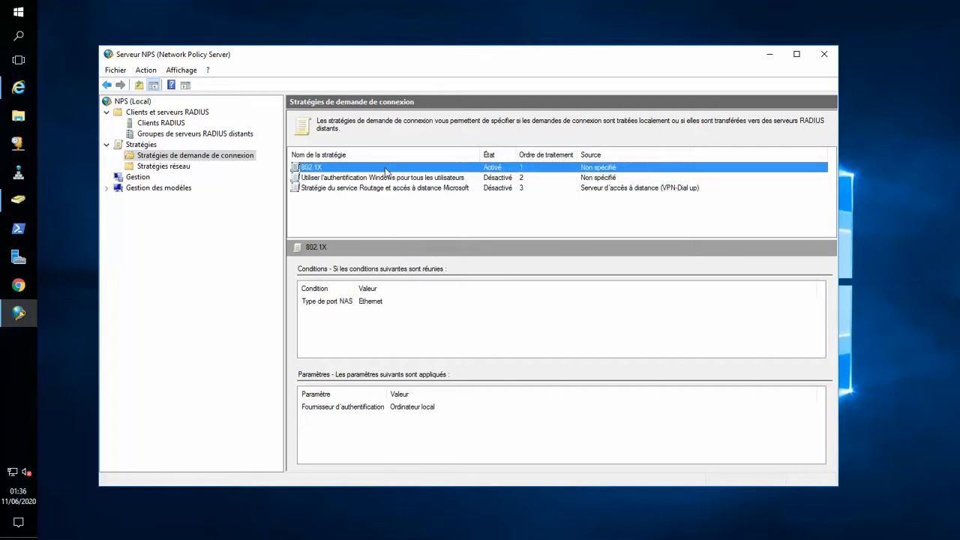
right_click(385, 168)
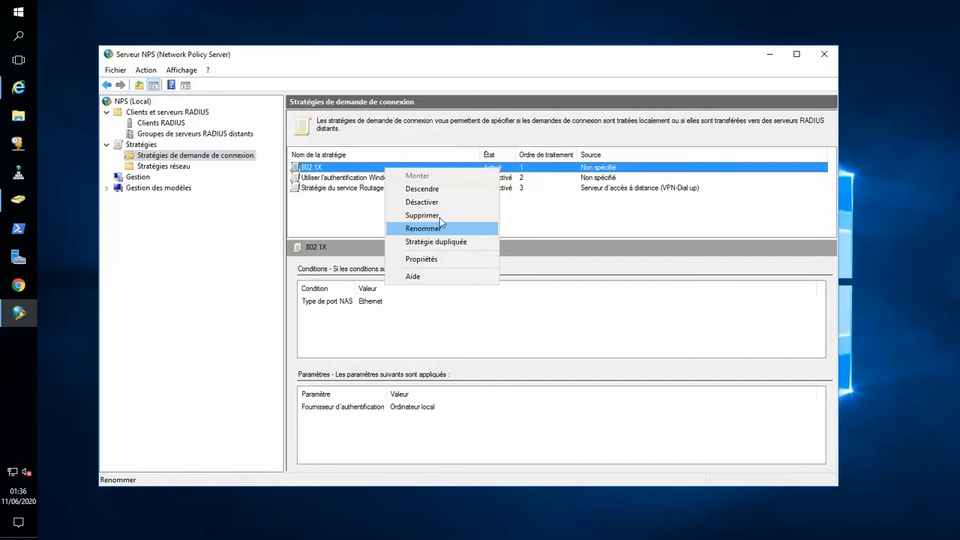
click(422, 189)
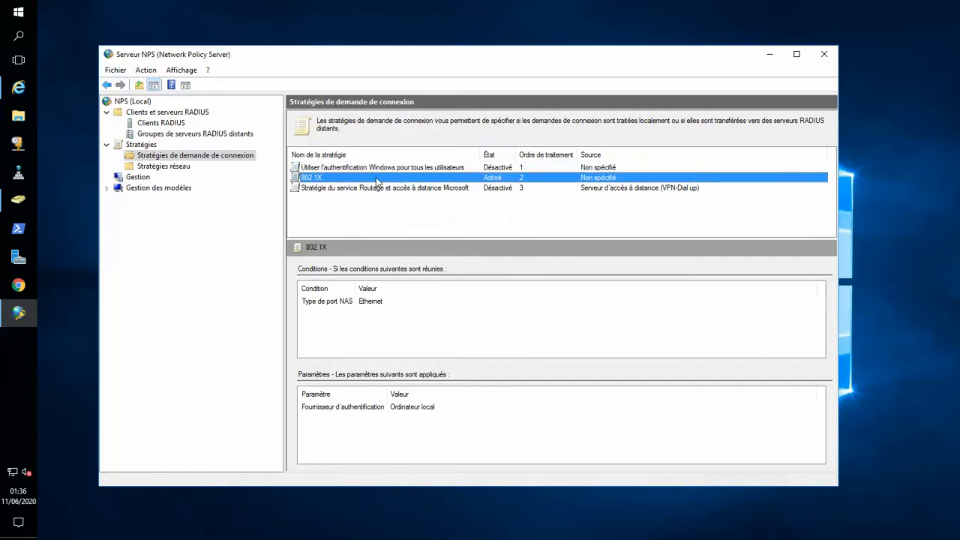
right_click(377, 181)
click(417, 186)
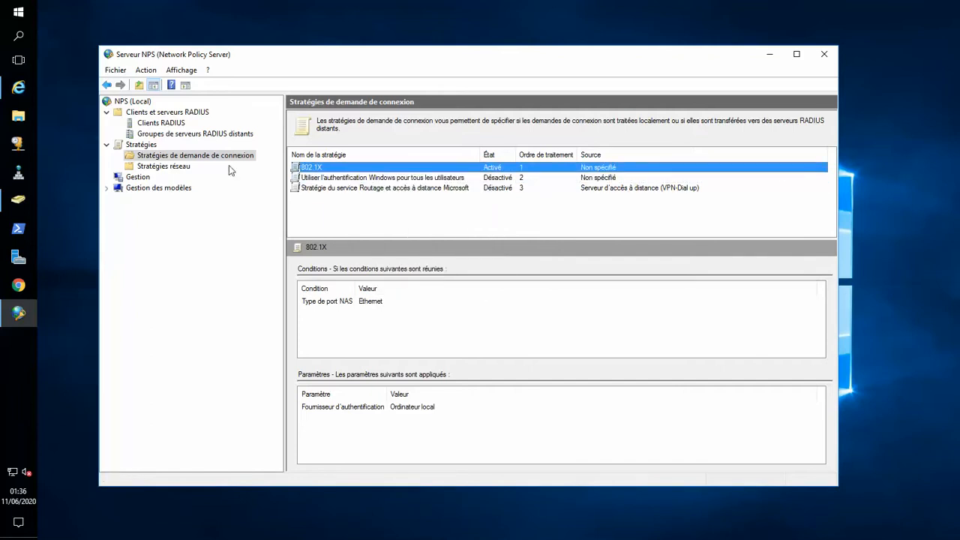
- Examine the state, access type, conditions and settings of each policy under Stratégies réseau, finishing on 802.1X
click(180, 166)
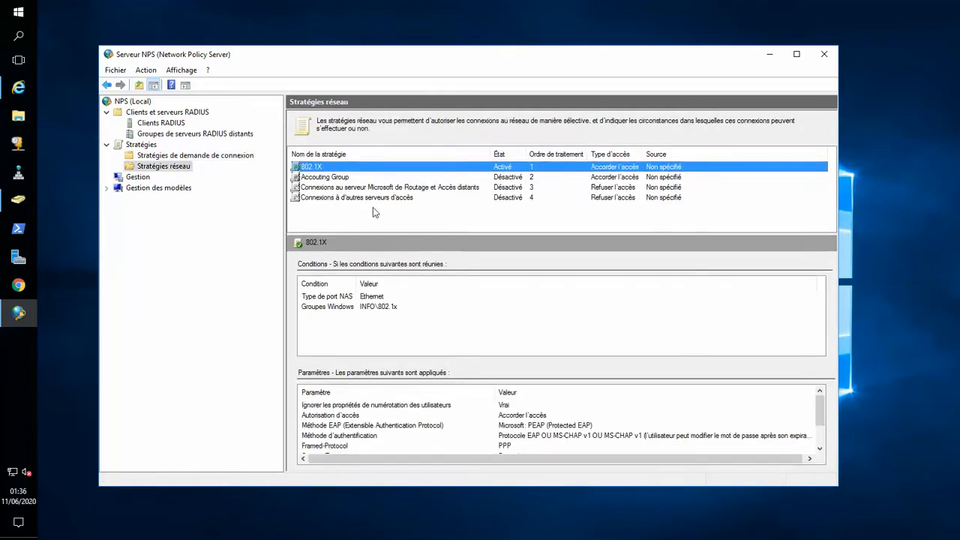
click(373, 207)
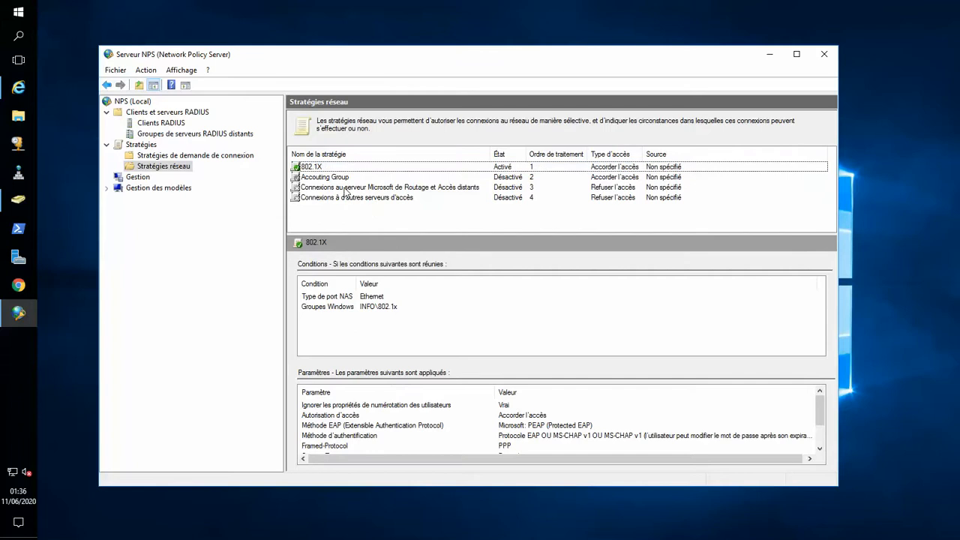
click(345, 188)
click(344, 198)
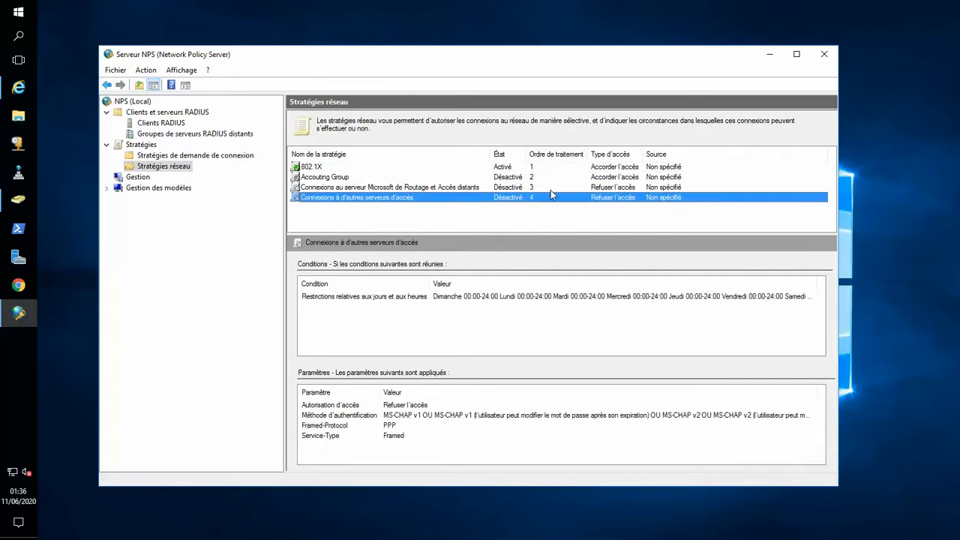
click(420, 187)
click(358, 178)
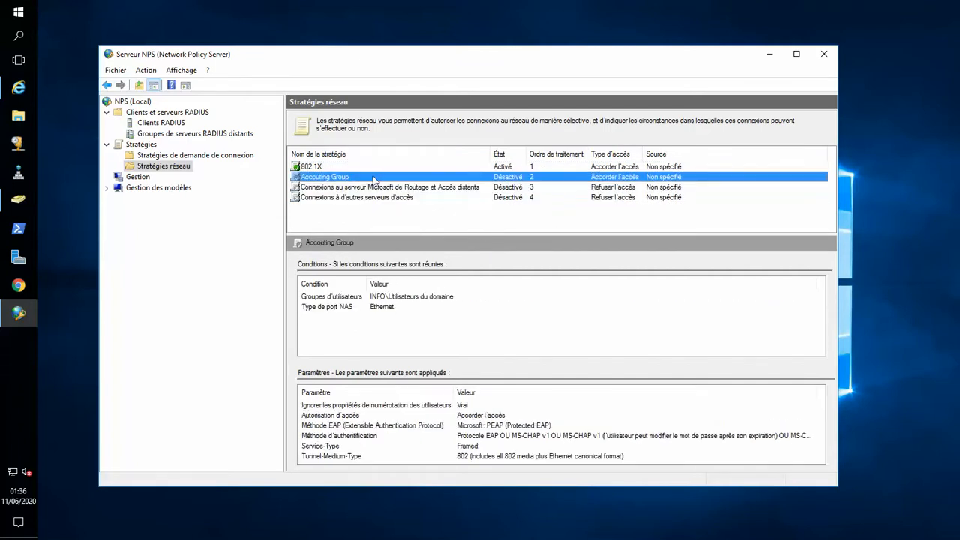
click(369, 188)
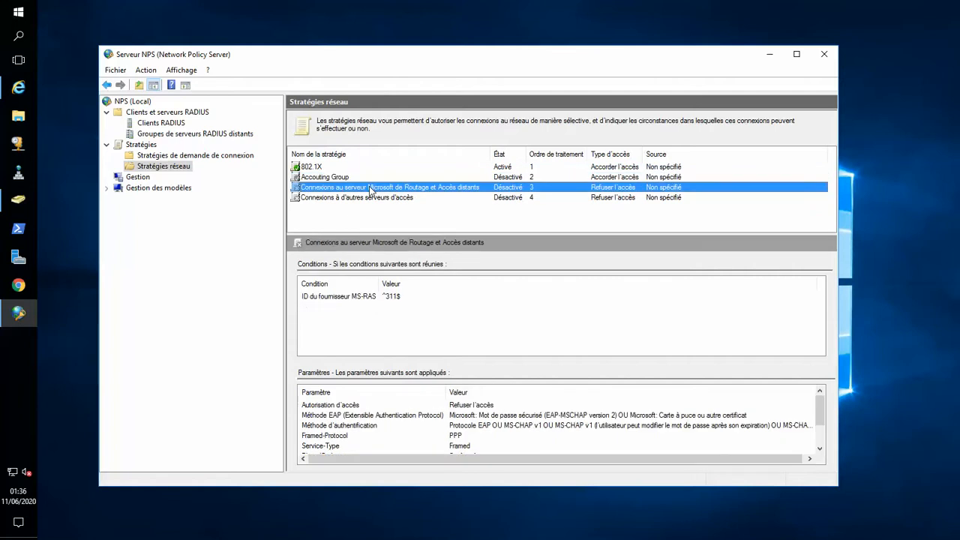
click(369, 198)
click(369, 178)
click(372, 187)
click(375, 199)
click(380, 187)
click(431, 168)
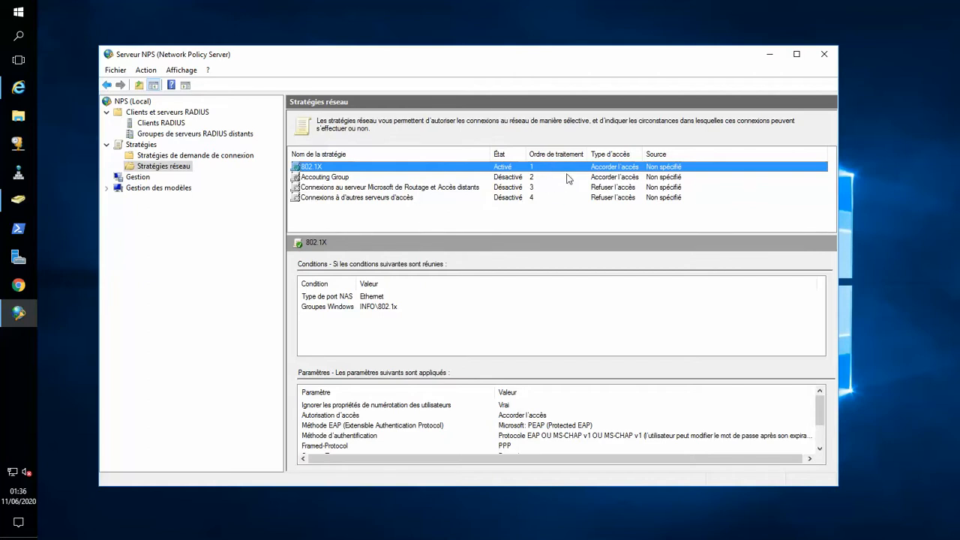
- Open the 802.1X network policy's properties and examine its overview, Windows group condition and NAS port types without changing them
double_click(420, 172)
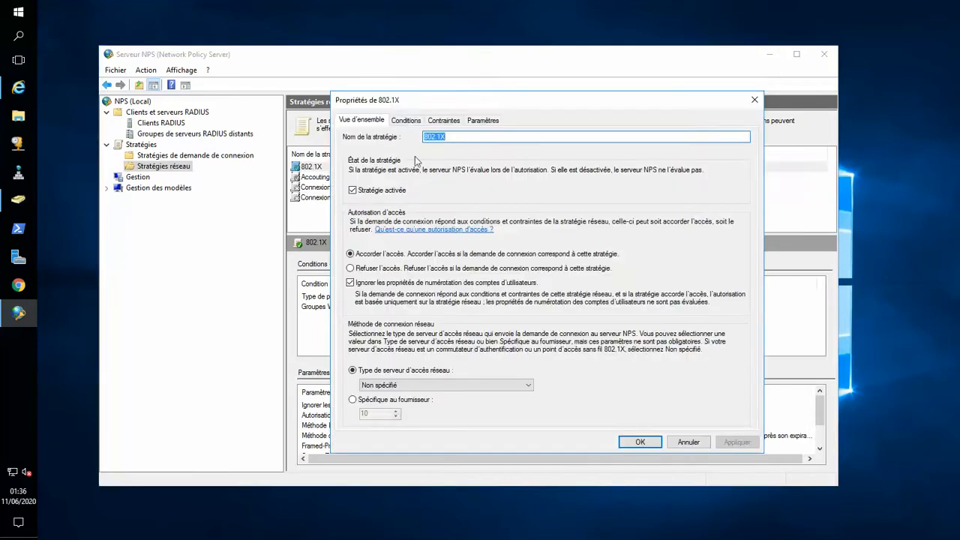
drag(410, 105, 336, 96)
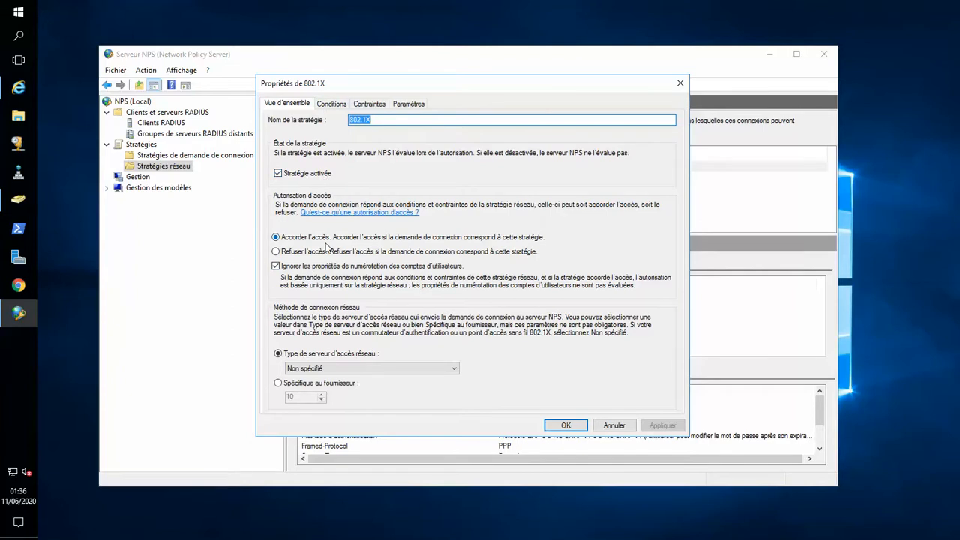
click(339, 108)
click(390, 195)
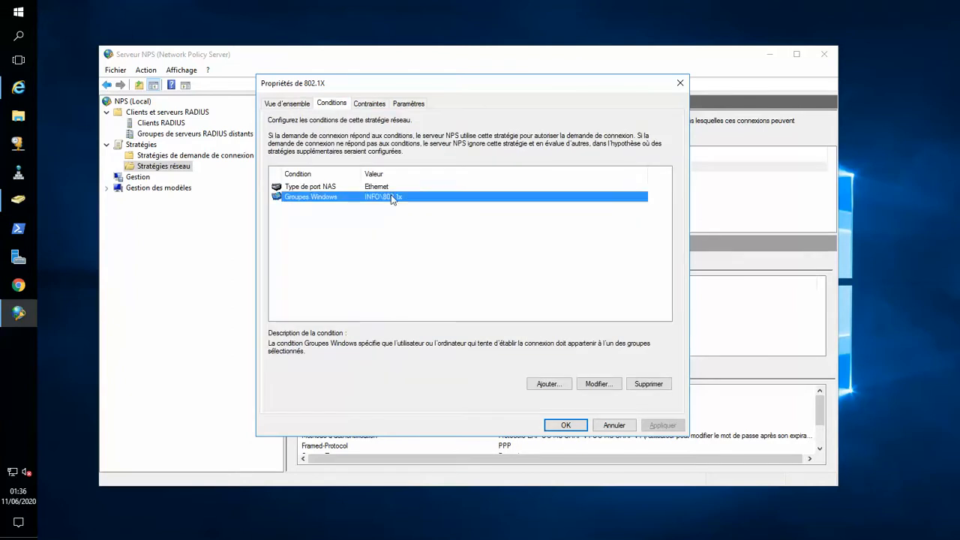
double_click(421, 187)
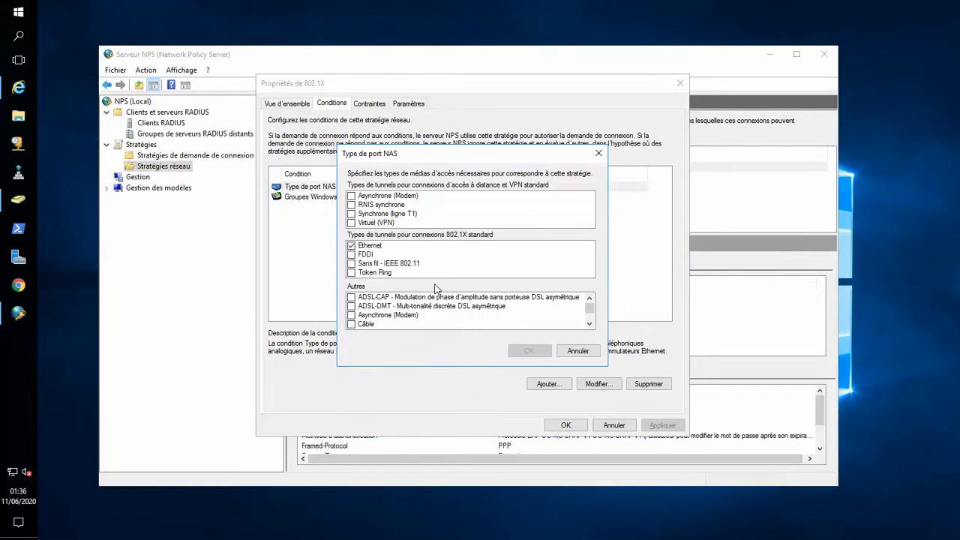
click(577, 350)
- Disable MS-CHAP v2 and MS-CHAP among the policy's authentication method constraints and enable both again
click(370, 104)
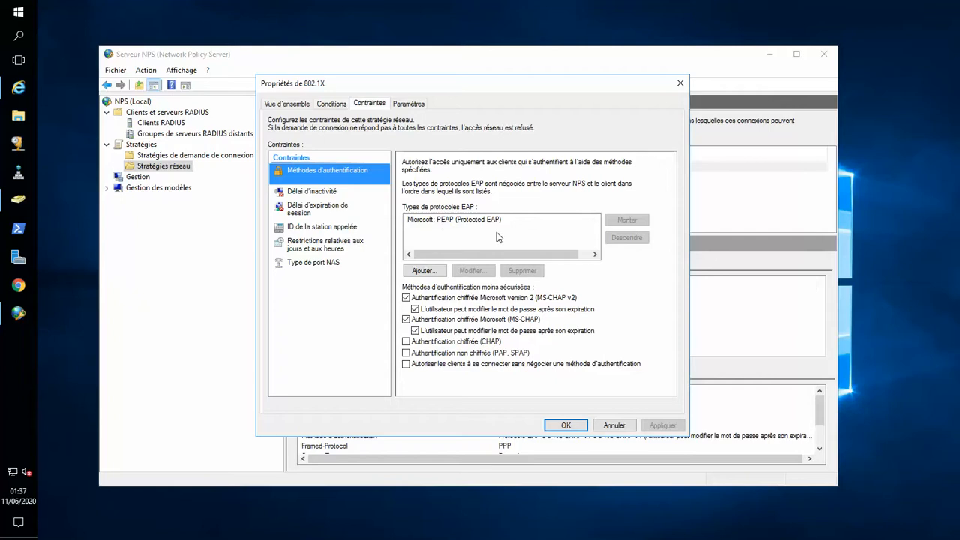
click(455, 299)
click(456, 320)
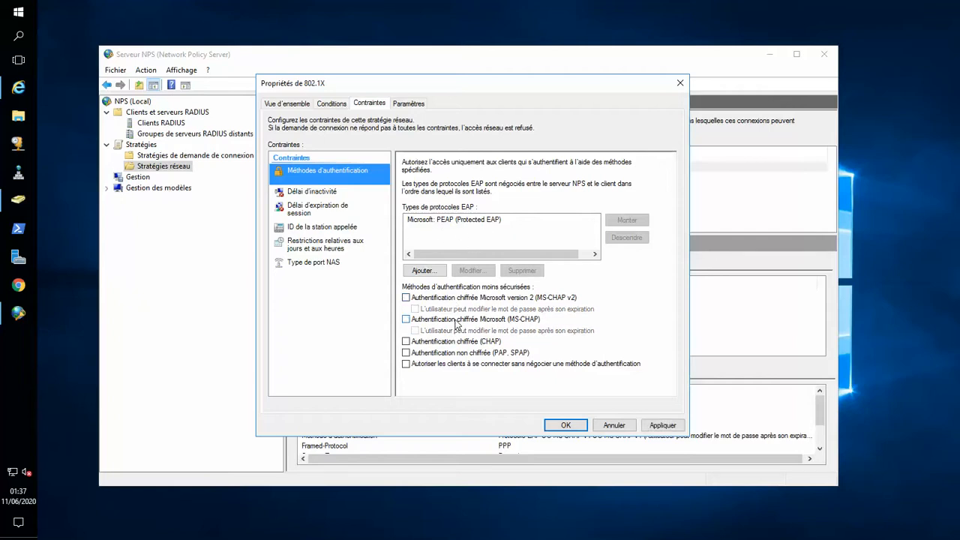
click(456, 320)
click(456, 299)
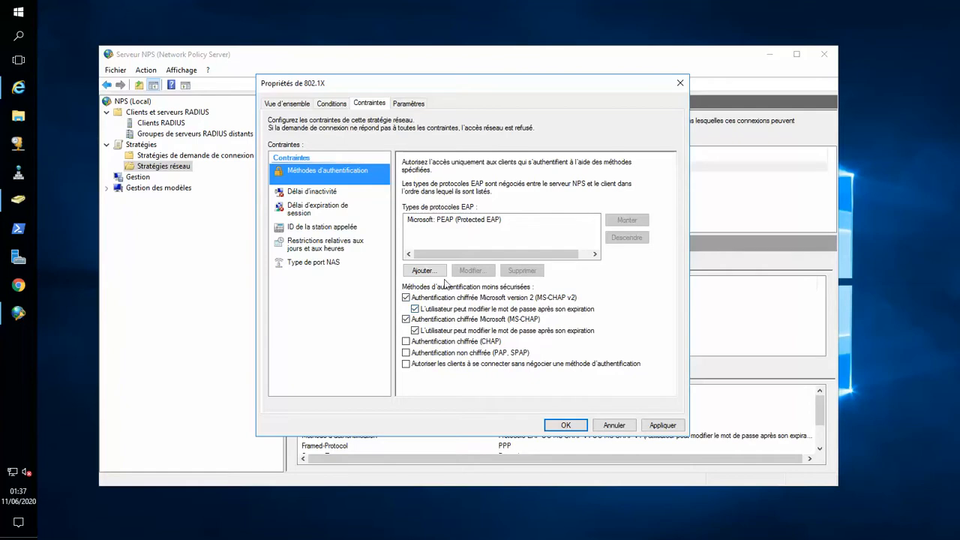
- Go through the policy's timeout, station ID and schedule constraints, and apply Ethernet as the NAS port type constraint
click(332, 192)
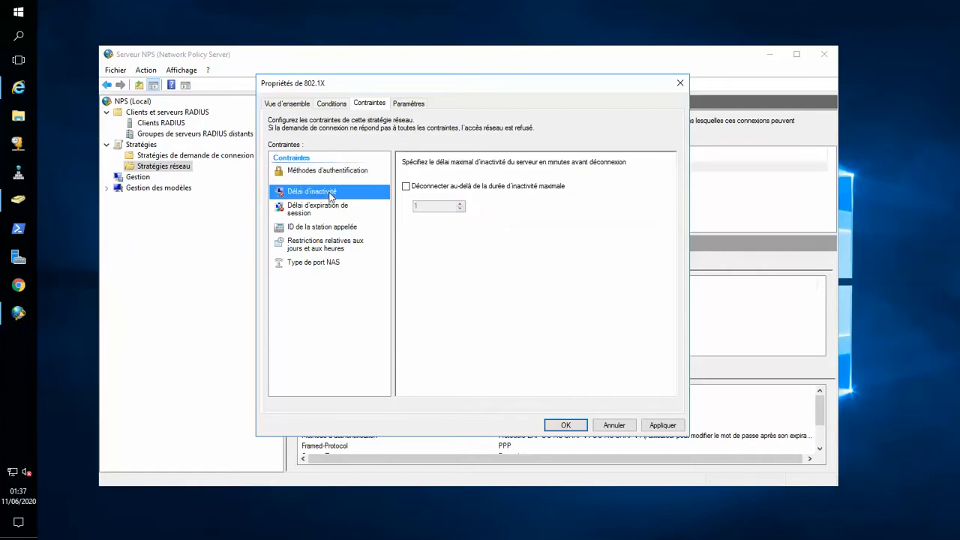
click(333, 208)
click(335, 228)
click(339, 242)
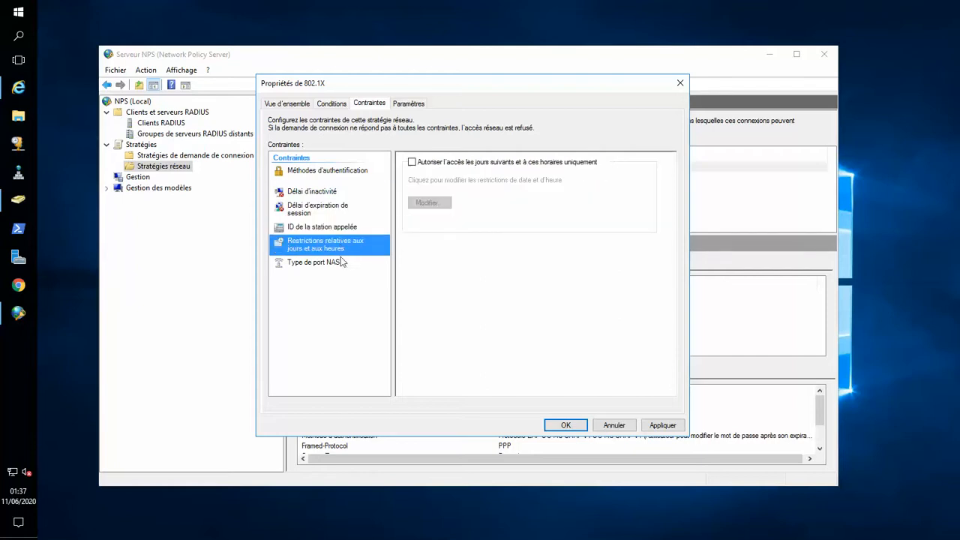
click(341, 262)
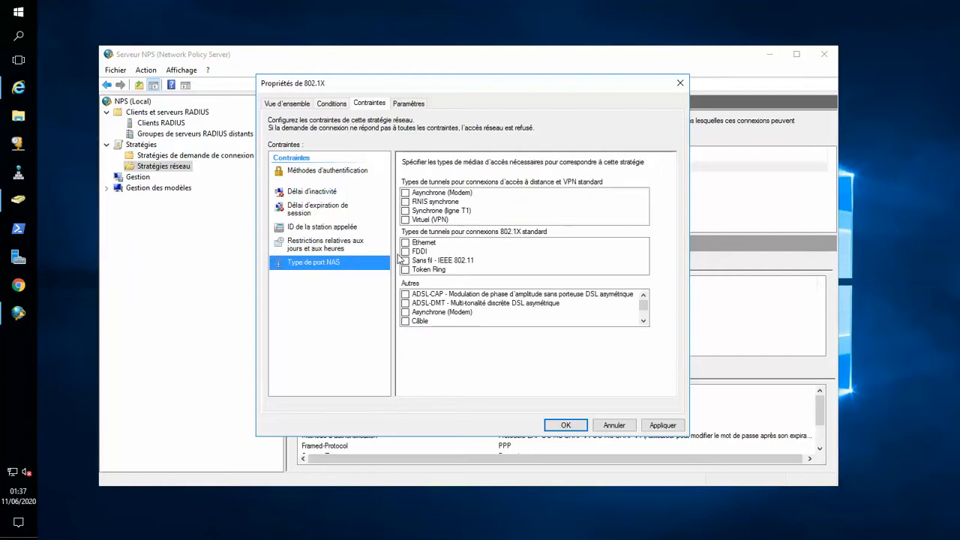
click(405, 243)
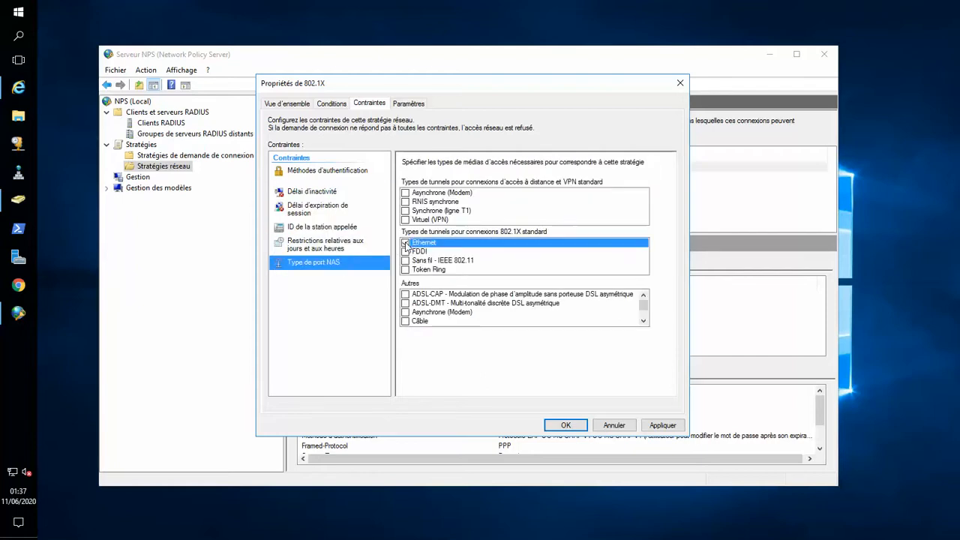
click(668, 426)
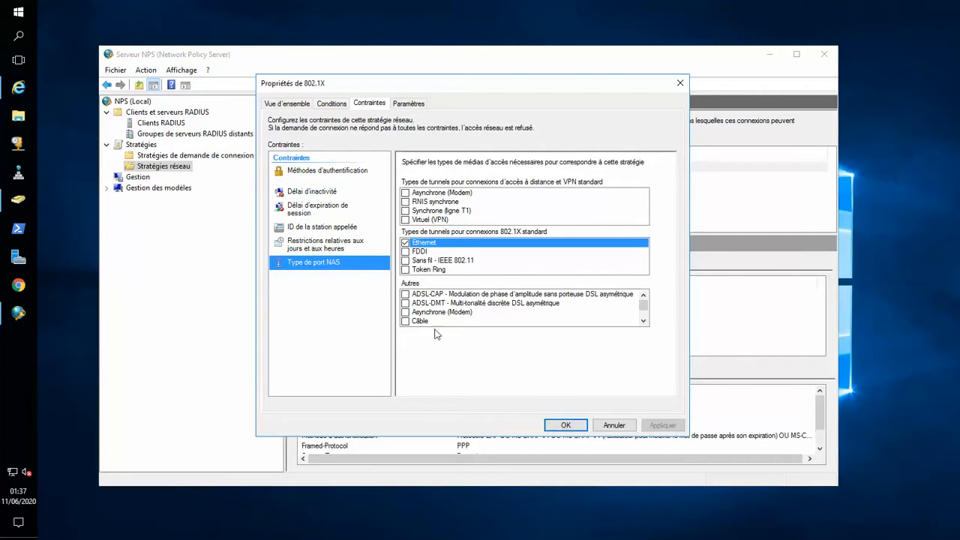
- Enable the day and time restrictions, examine the weekly schedule, disable the restrictions again and apply
click(290, 250)
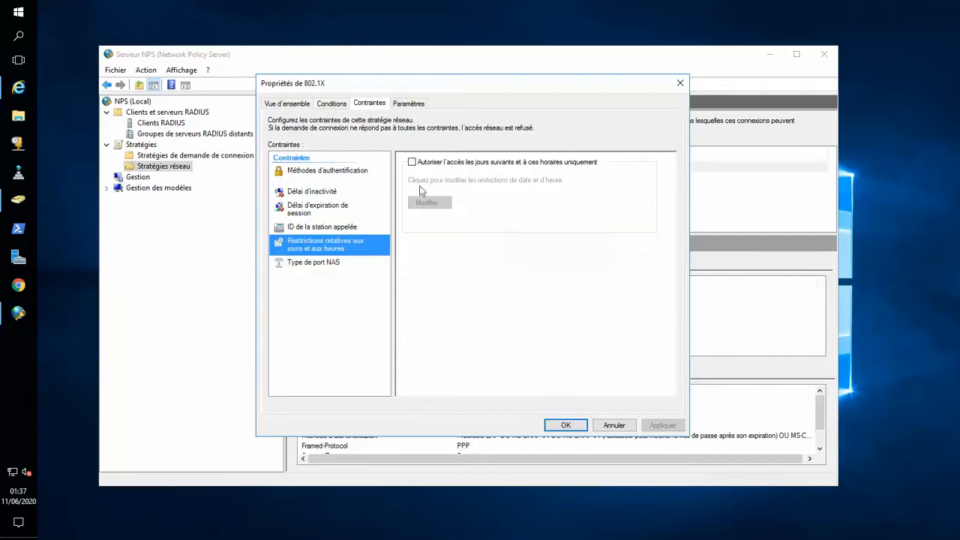
click(420, 162)
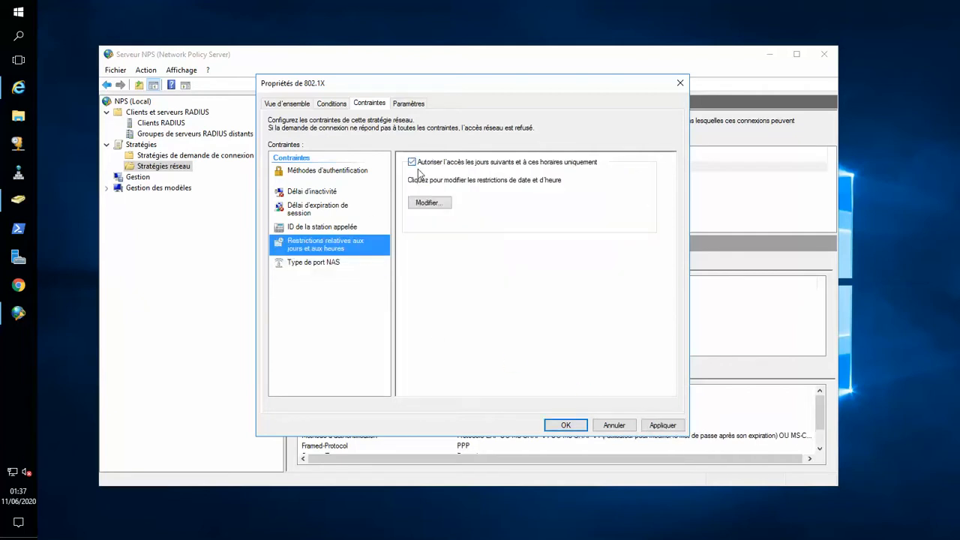
click(426, 204)
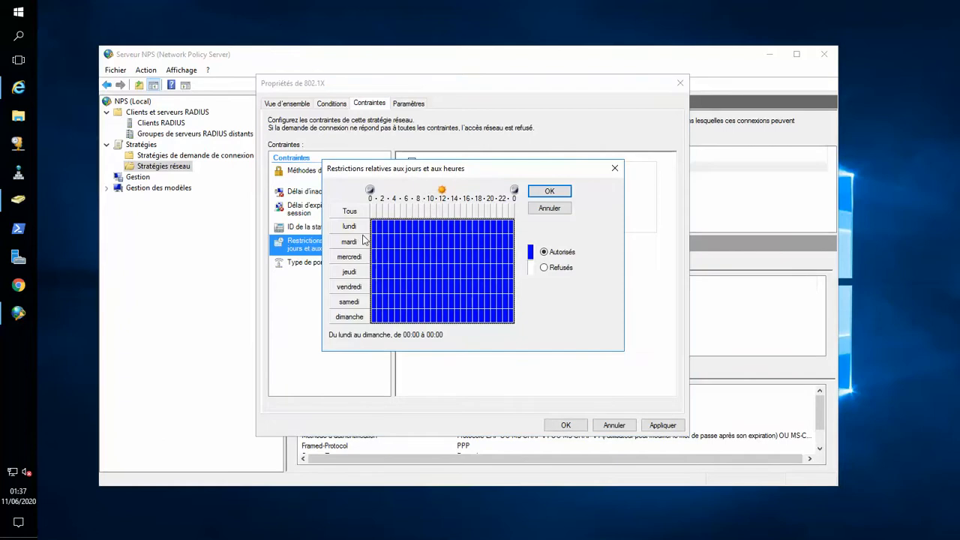
click(541, 210)
click(435, 165)
click(662, 426)
- Review the policy's vendor-specific attributes, multilink, IP filter, encryption and IP settings, and return to the standard RADIUS attributes
click(405, 105)
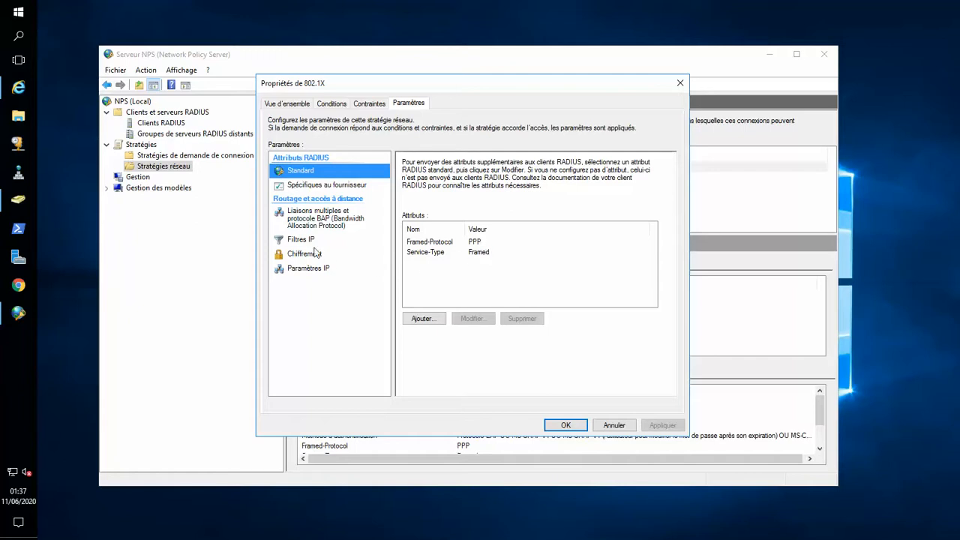
click(309, 185)
click(312, 213)
click(315, 241)
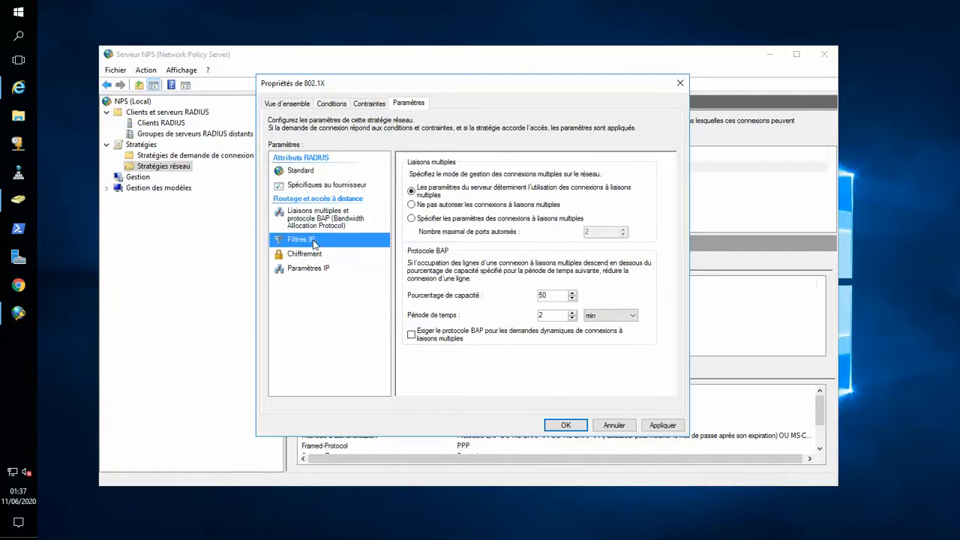
click(314, 255)
click(311, 268)
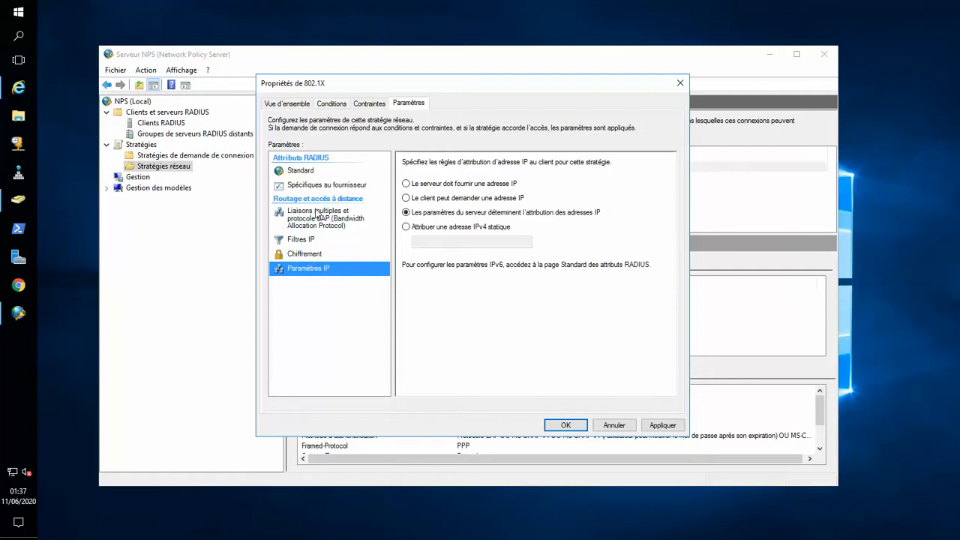
click(308, 172)
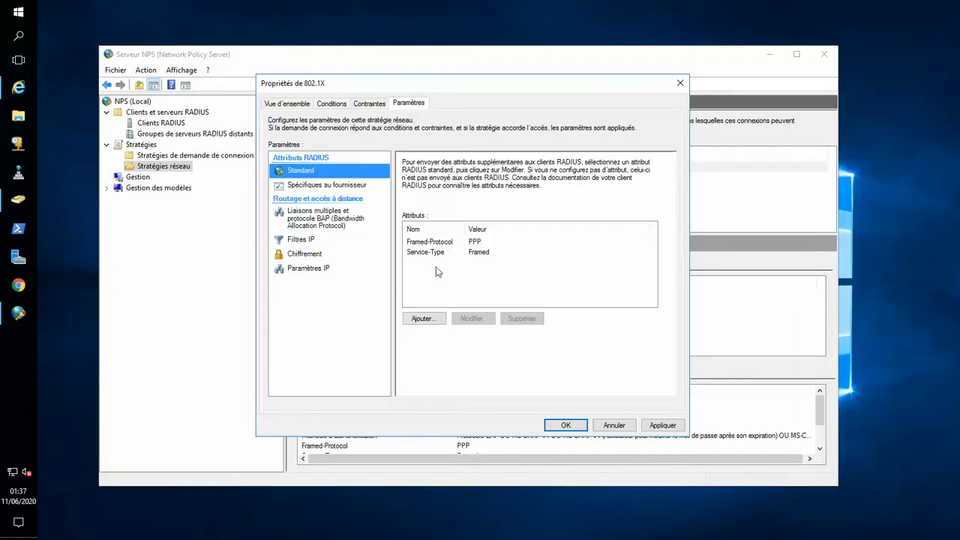
- Start adding a standard RADIUS attribute, restrict the access type to 802.1x and look through the available attributes
click(423, 319)
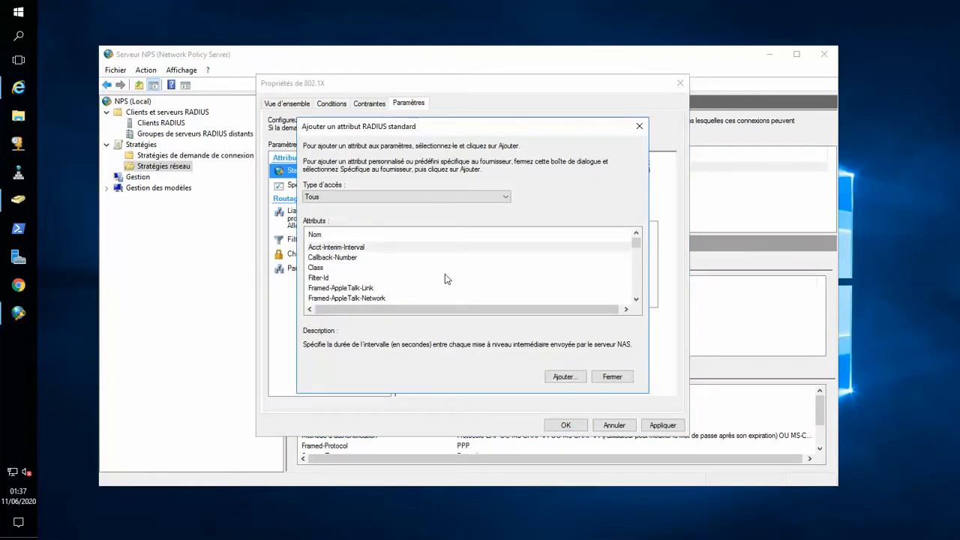
scroll(410, 255, down, 6)
scroll(410, 257, up, 5)
scroll(411, 257, up, 1)
click(409, 198)
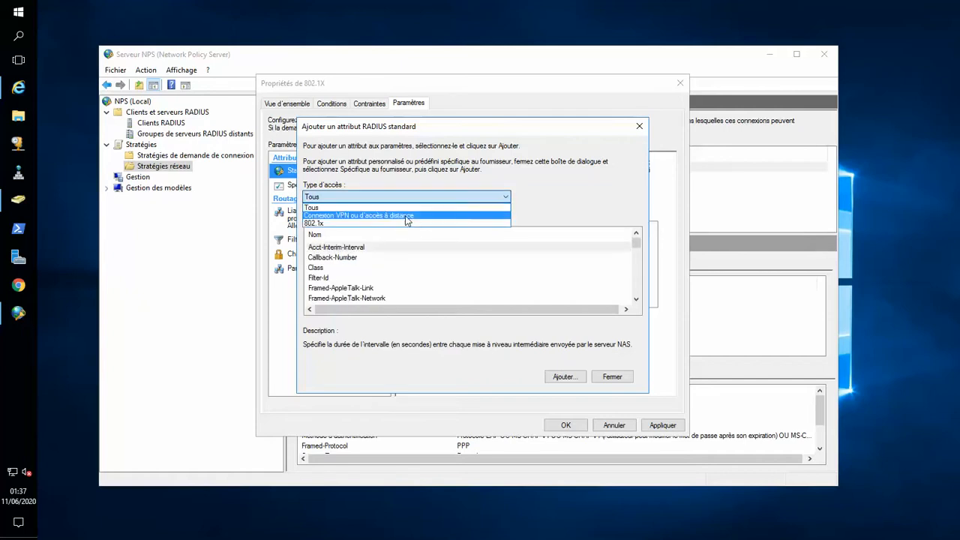
click(405, 223)
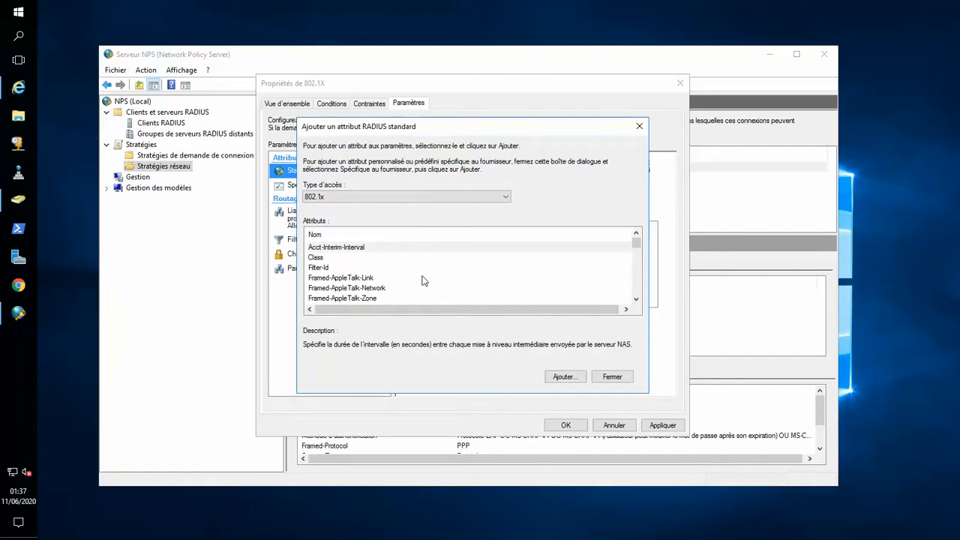
scroll(430, 276, down, 5)
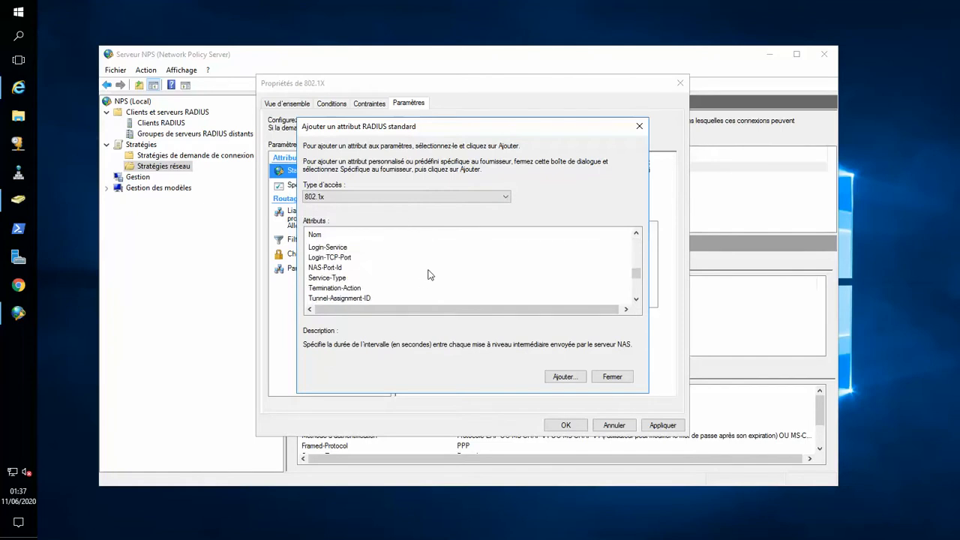
scroll(430, 275, up, 2)
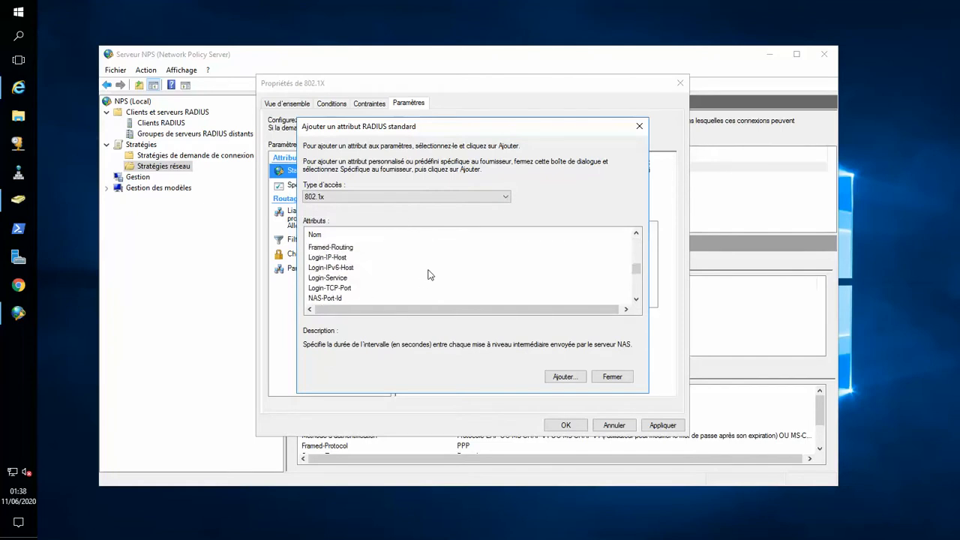
- Add the Tunnel-Type attribute with the 802.1x connection value Virtual LANs (VLAN)
scroll(430, 275, down, 4)
scroll(396, 268, down, 1)
double_click(363, 297)
click(567, 253)
click(410, 275)
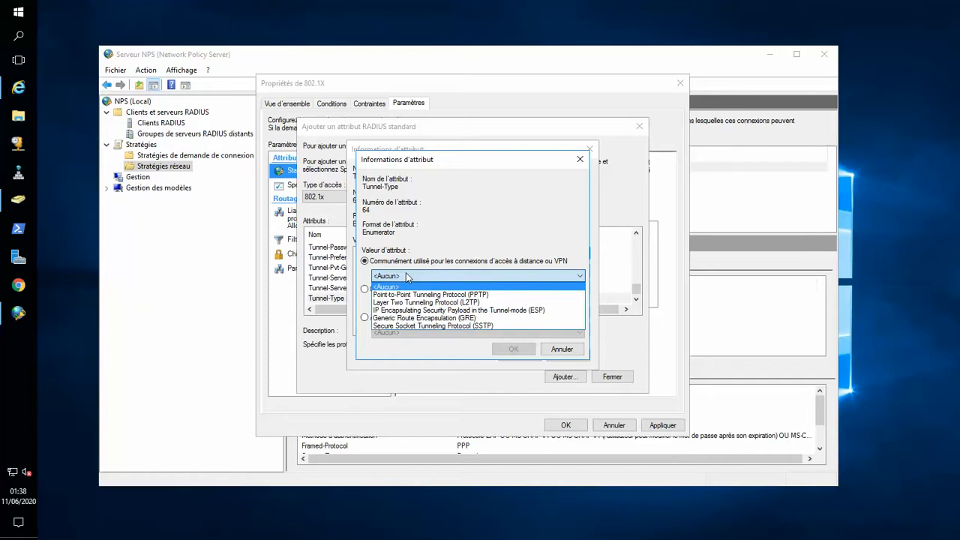
click(426, 251)
click(393, 288)
click(421, 306)
click(420, 315)
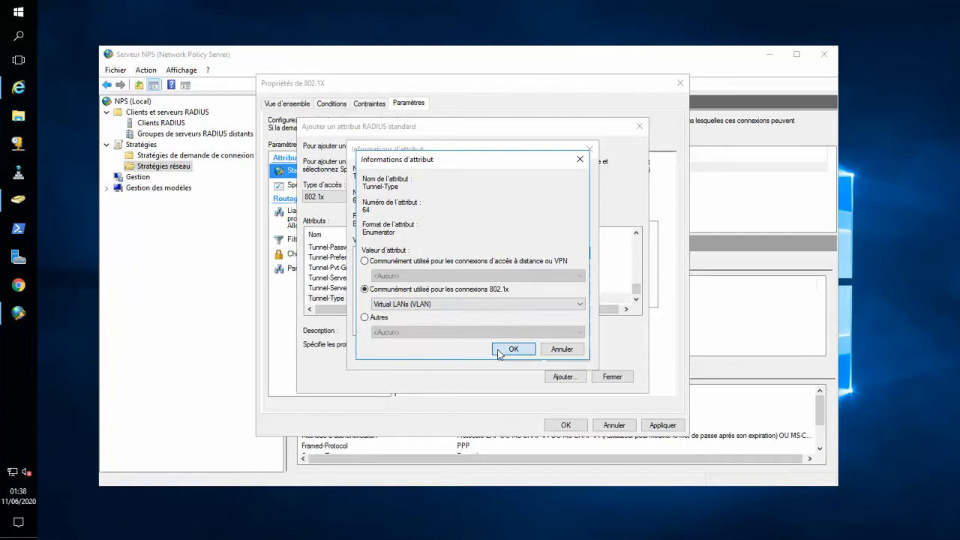
click(499, 354)
click(517, 354)
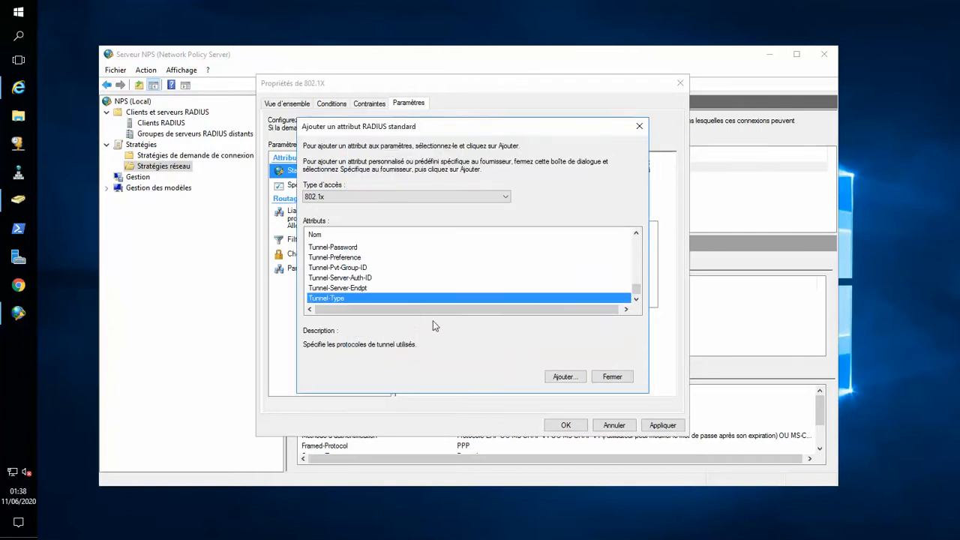
- Add the Tunnel-Pvt-Group-ID attribute with the string value 200 and go through the policy's resulting standard attributes
scroll(378, 282, up, 1)
scroll(378, 283, down, 1)
double_click(373, 269)
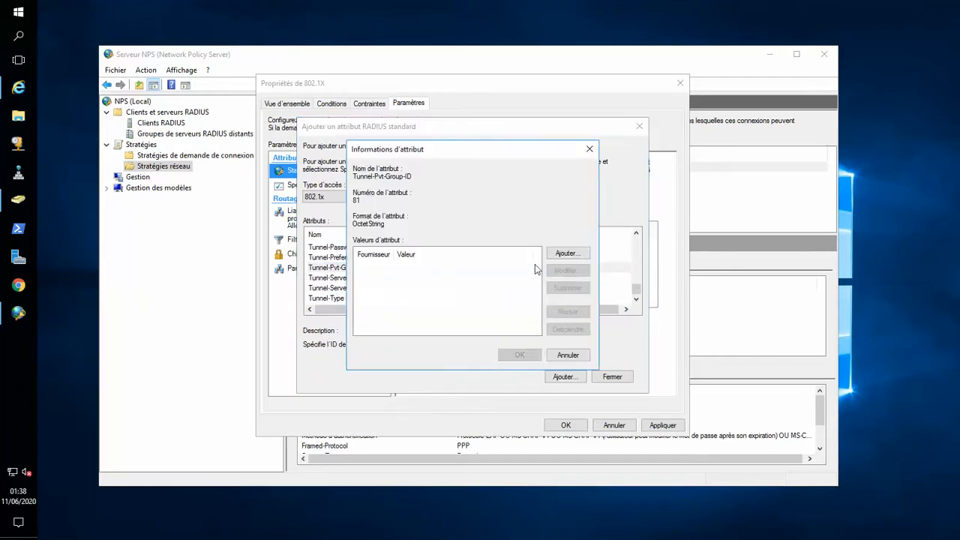
click(568, 256)
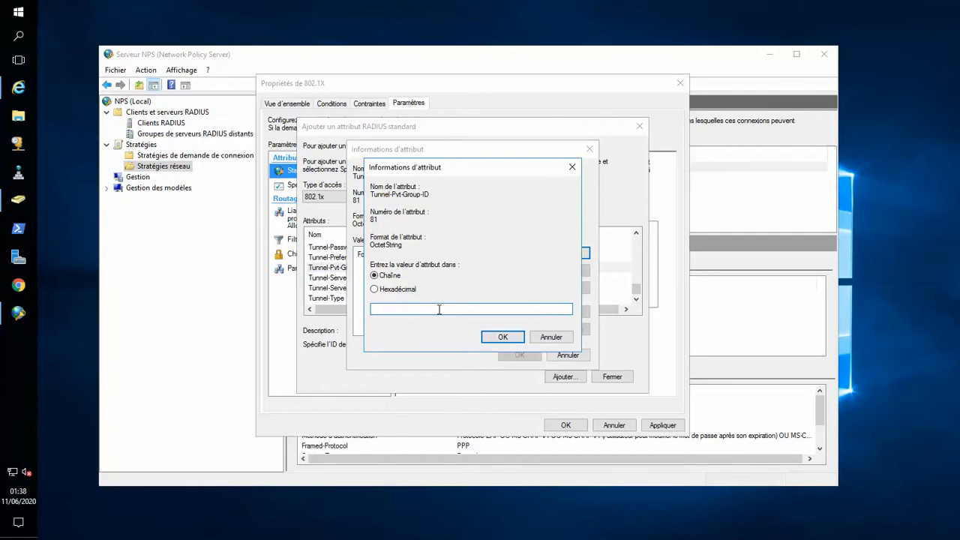
text(200)
click(500, 338)
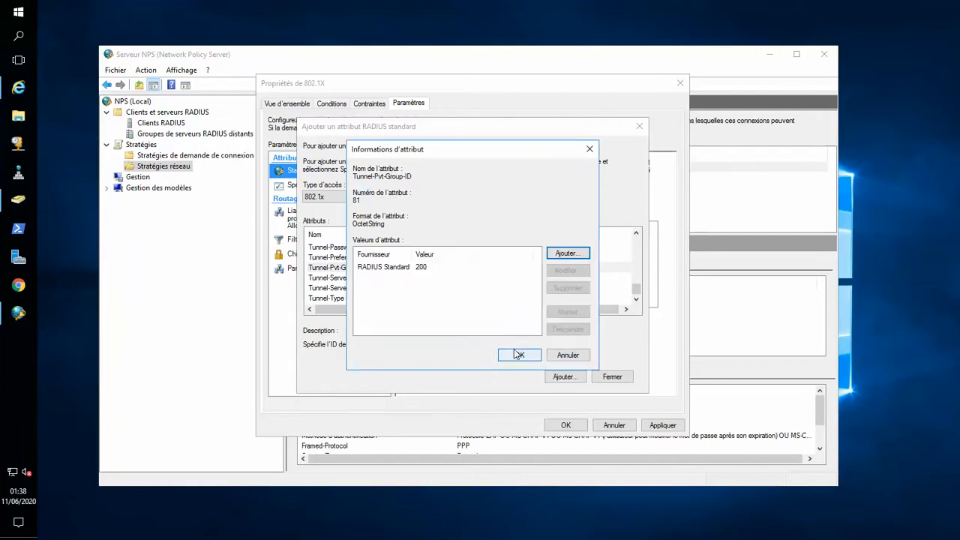
click(518, 354)
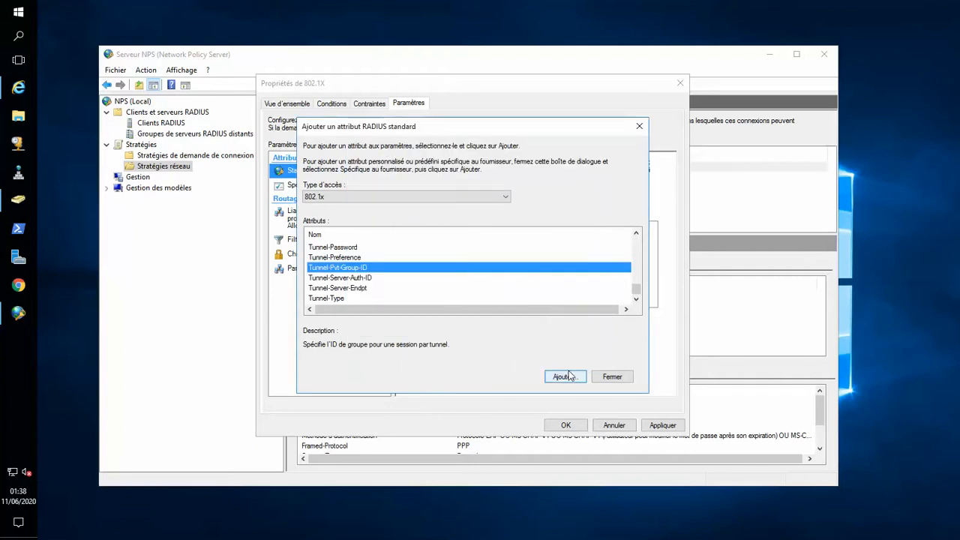
click(598, 377)
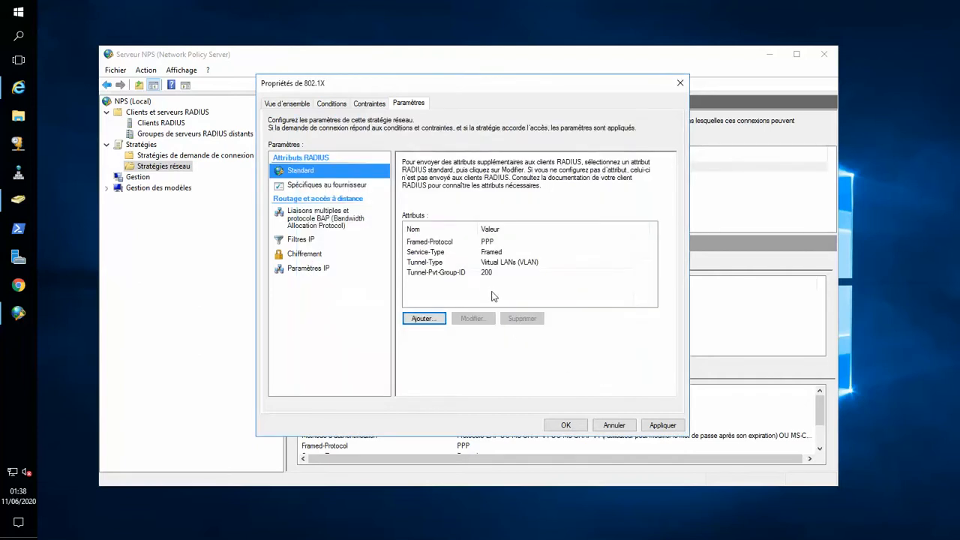
click(484, 263)
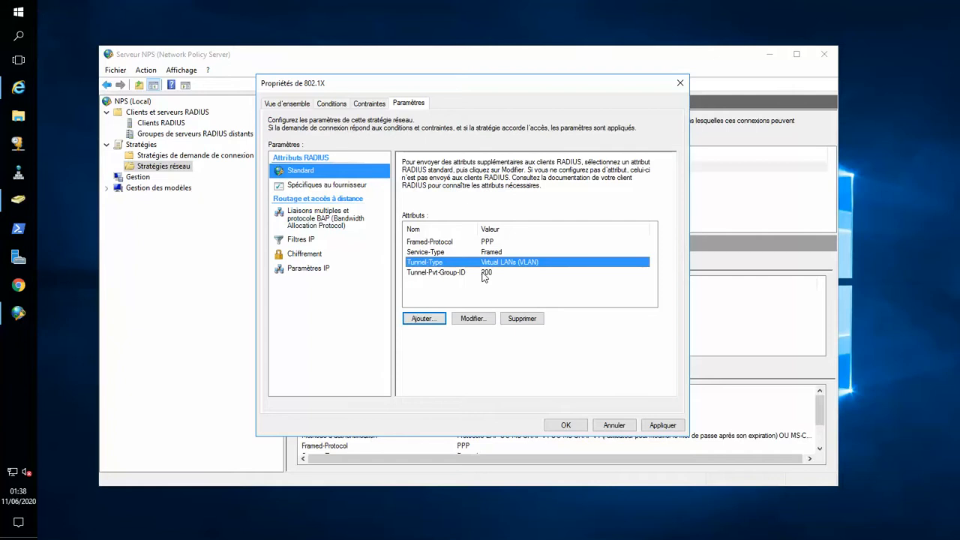
click(484, 274)
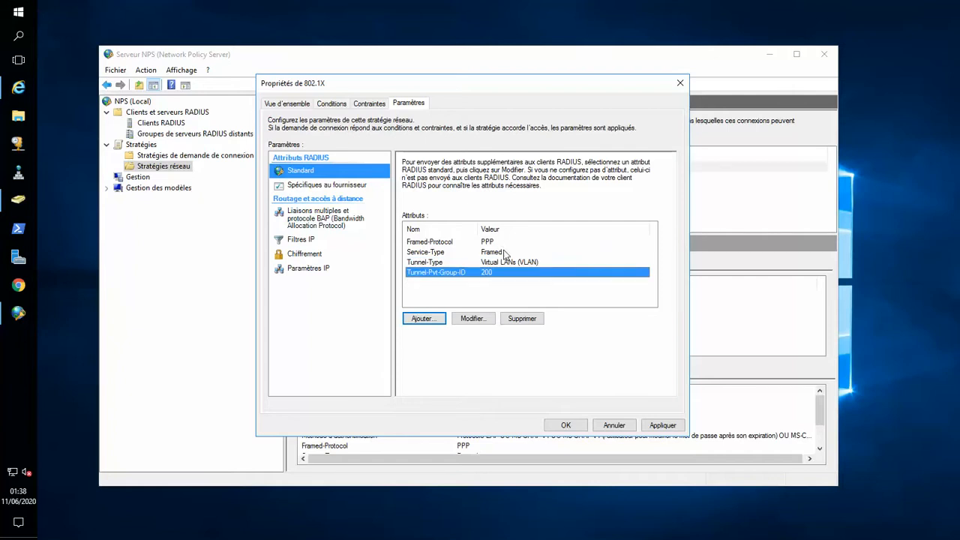
click(505, 252)
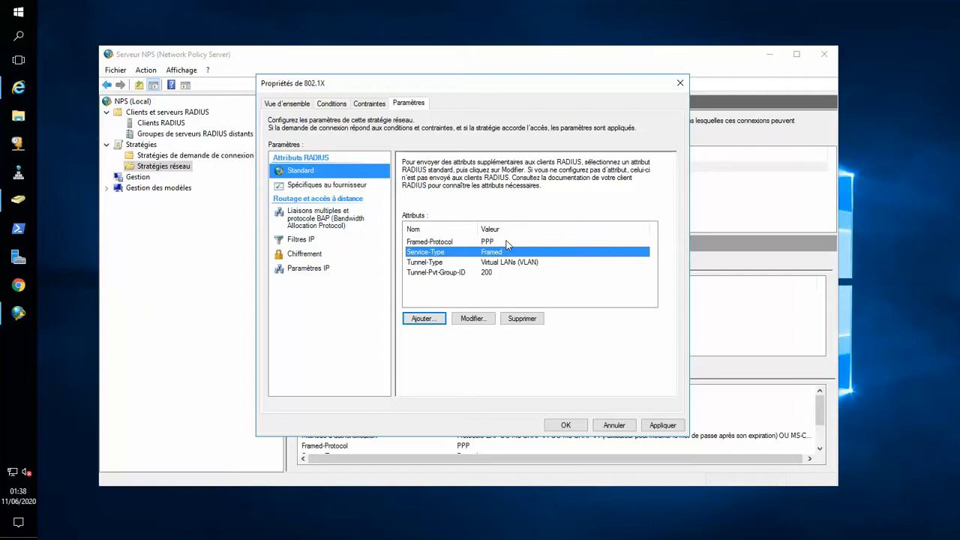
click(507, 243)
- Add the 802.1x attribute Tunnel-Medium-Type with the value 802 (includes all 802 media plus Ethernet canonical format)
click(432, 321)
click(434, 318)
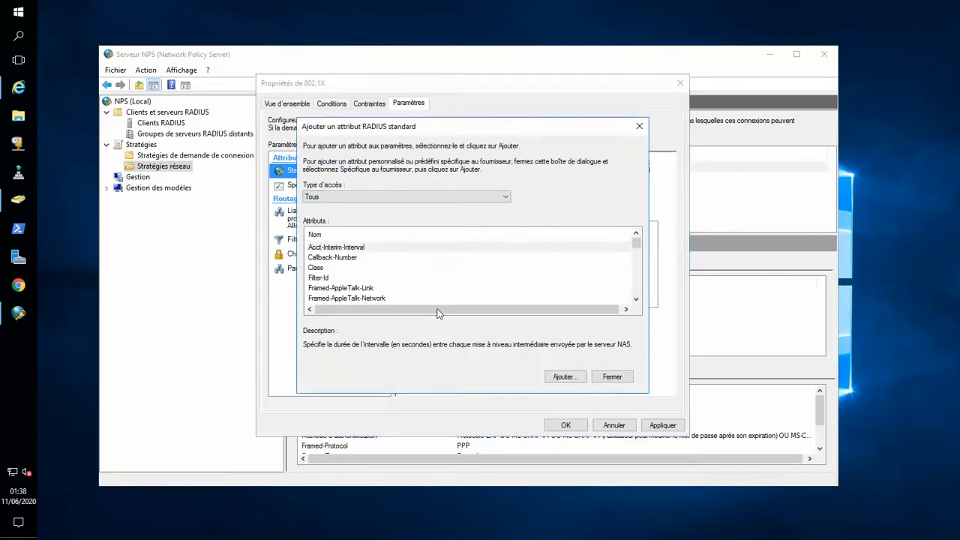
click(401, 196)
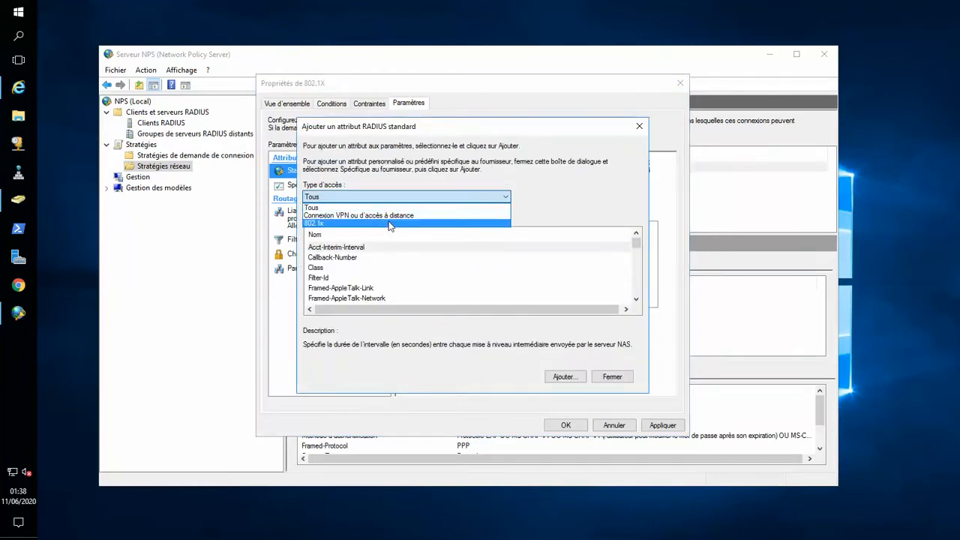
click(398, 223)
scroll(403, 258, down, 10)
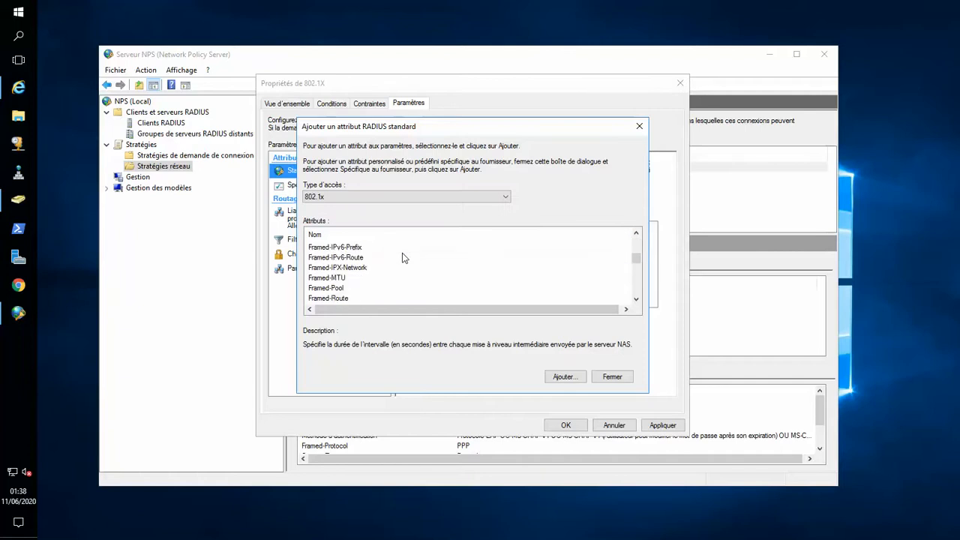
scroll(403, 258, up, 2)
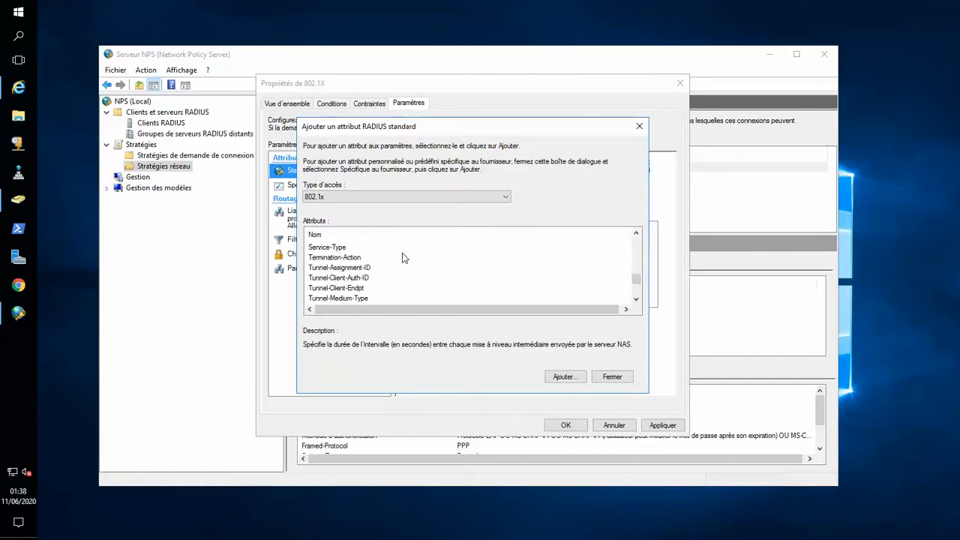
scroll(397, 267, up, 2)
scroll(375, 279, down, 2)
scroll(375, 281, down, 1)
double_click(365, 268)
click(568, 255)
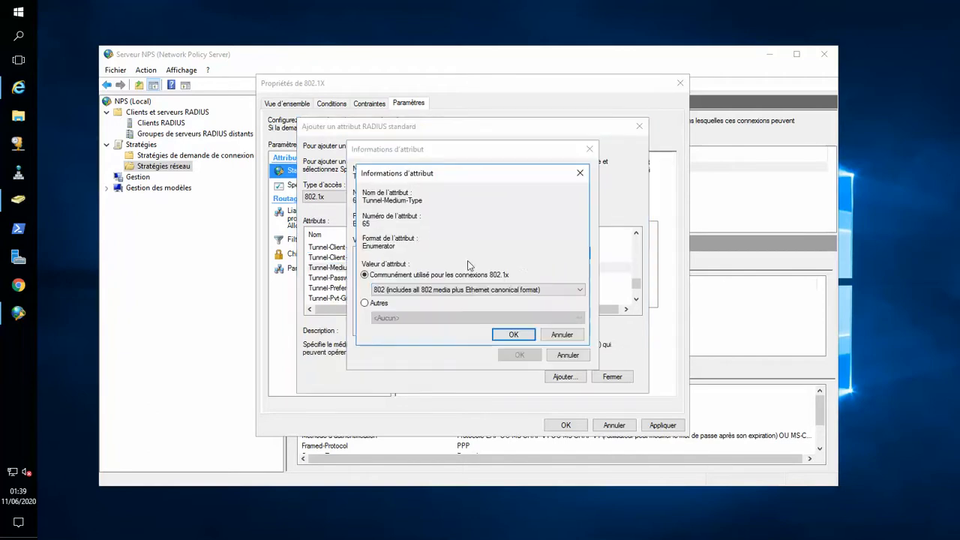
click(429, 290)
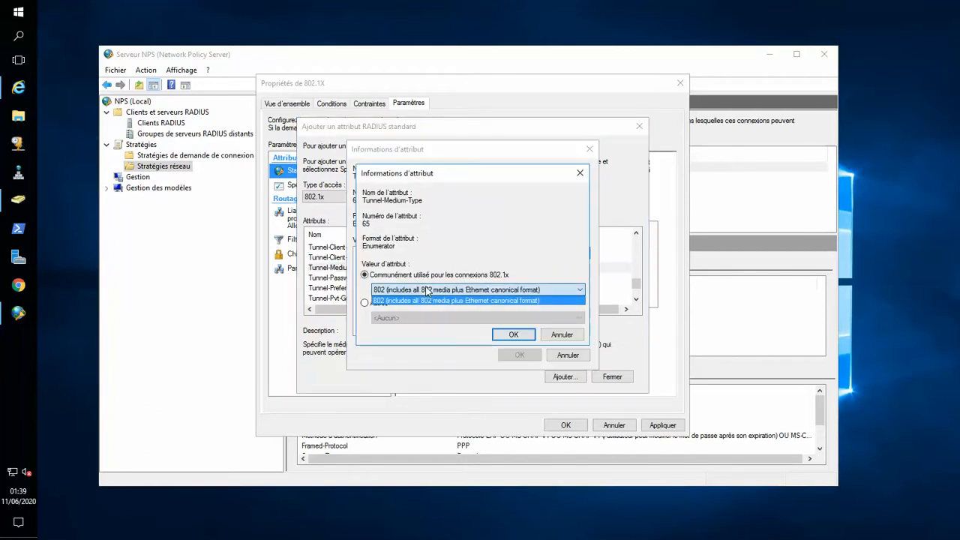
click(501, 335)
click(508, 336)
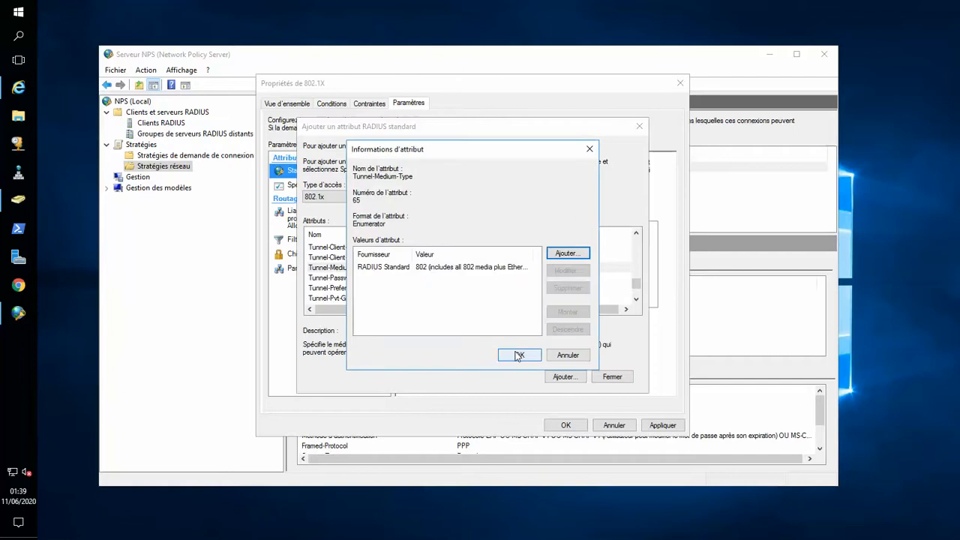
click(517, 356)
click(549, 378)
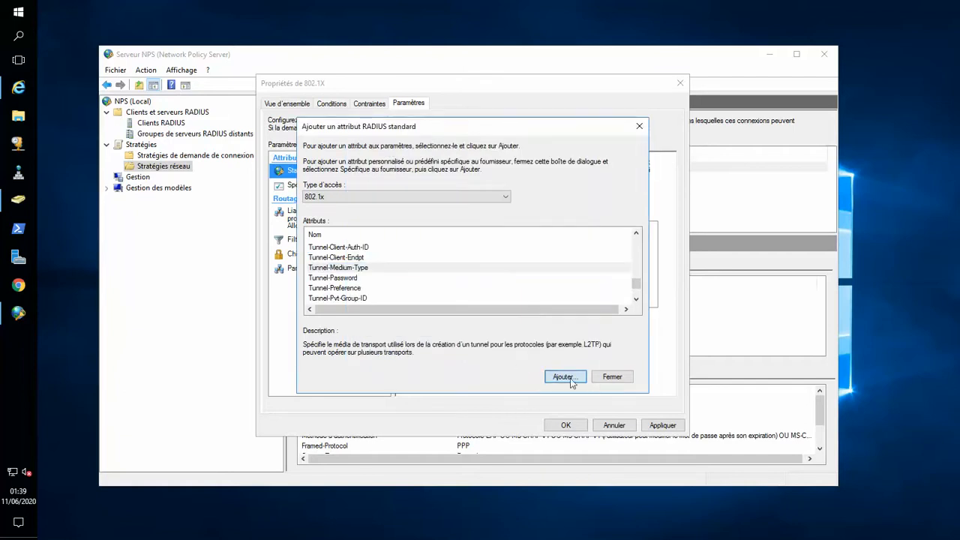
click(611, 377)
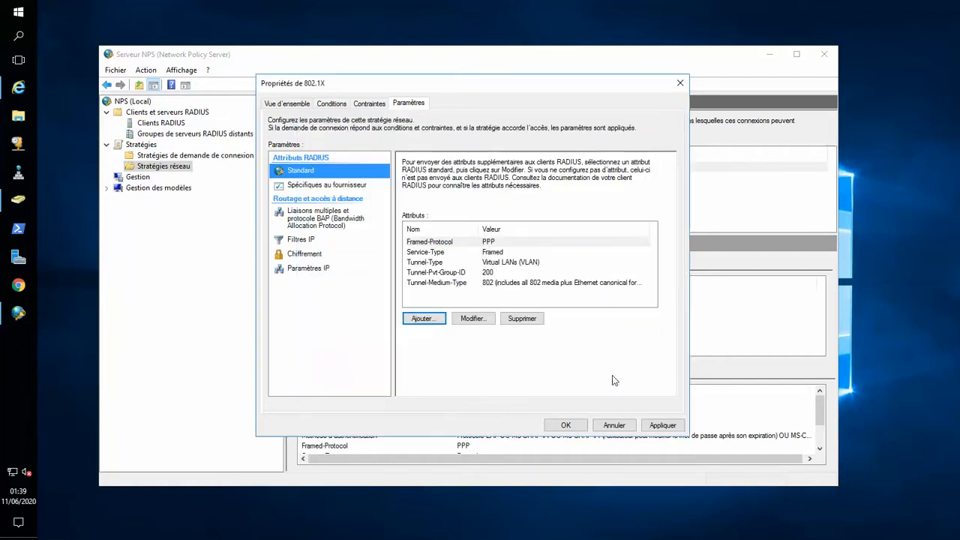
- Remove the Framed-Protocol attribute from the standard attributes, and discard all pending changes to the policy's properties
click(511, 244)
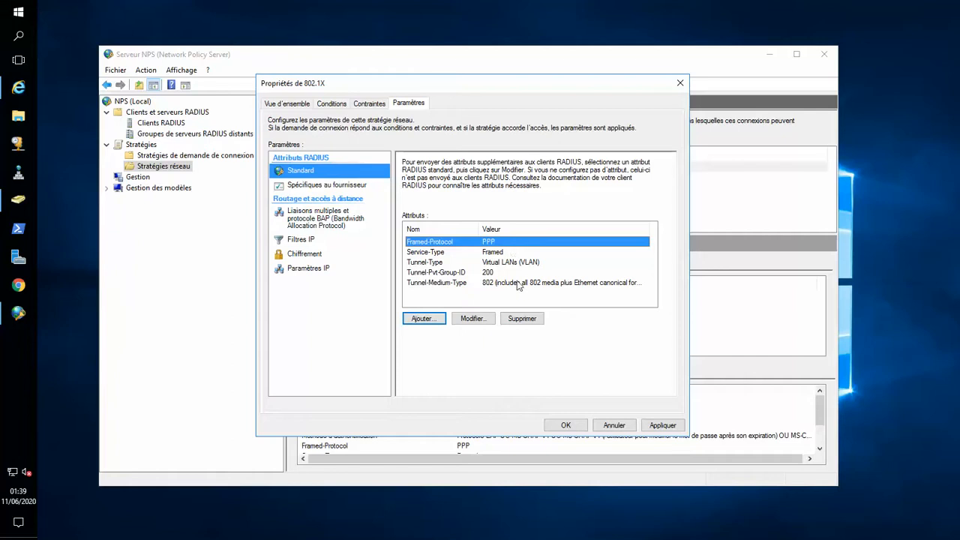
click(522, 318)
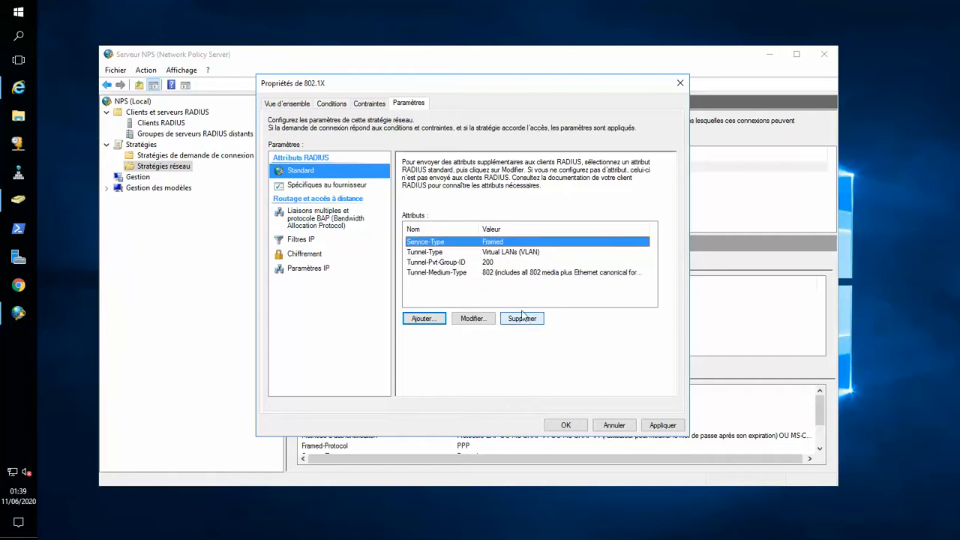
click(482, 253)
click(482, 262)
click(486, 272)
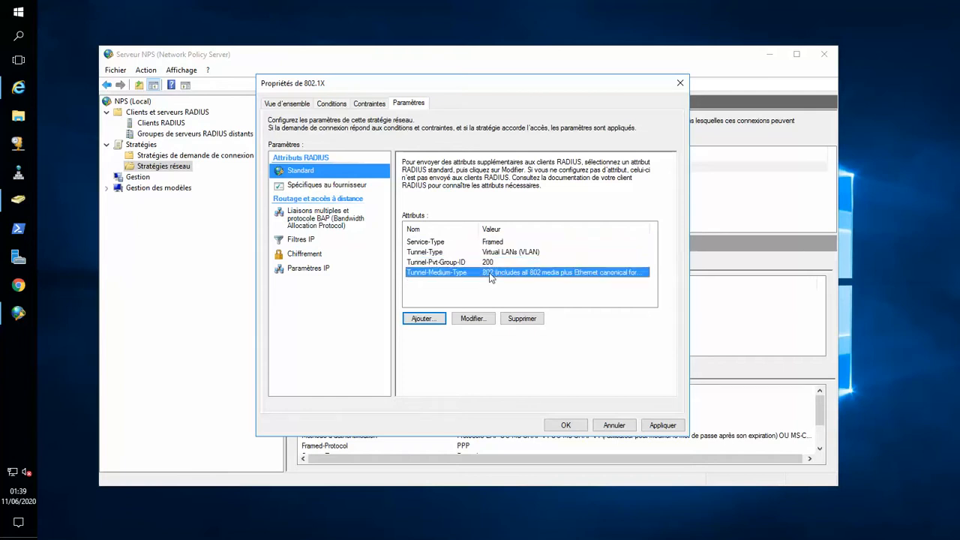
click(613, 425)
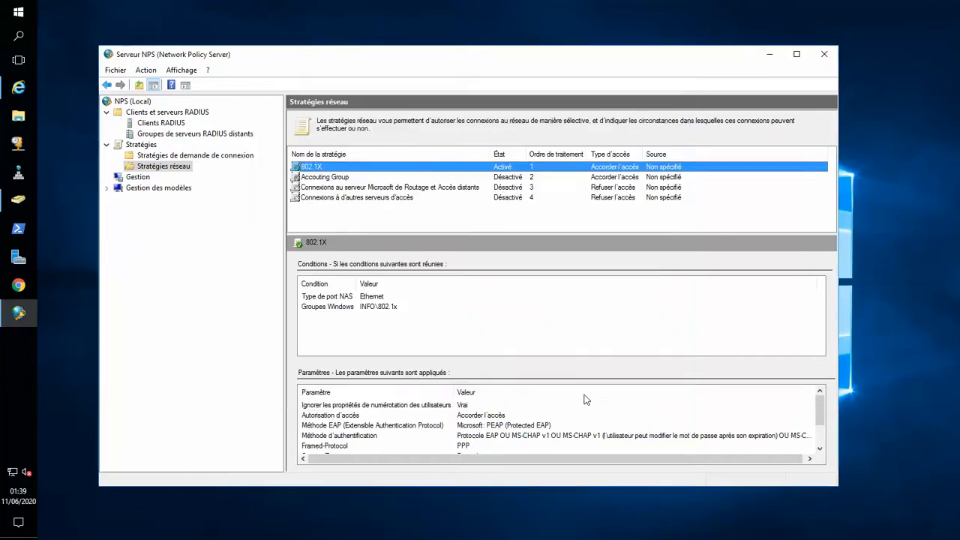
- Reopen the 802.1X network policy's properties, check its attributes, constraints and conditions, and close them
double_click(418, 167)
drag(421, 90, 465, 156)
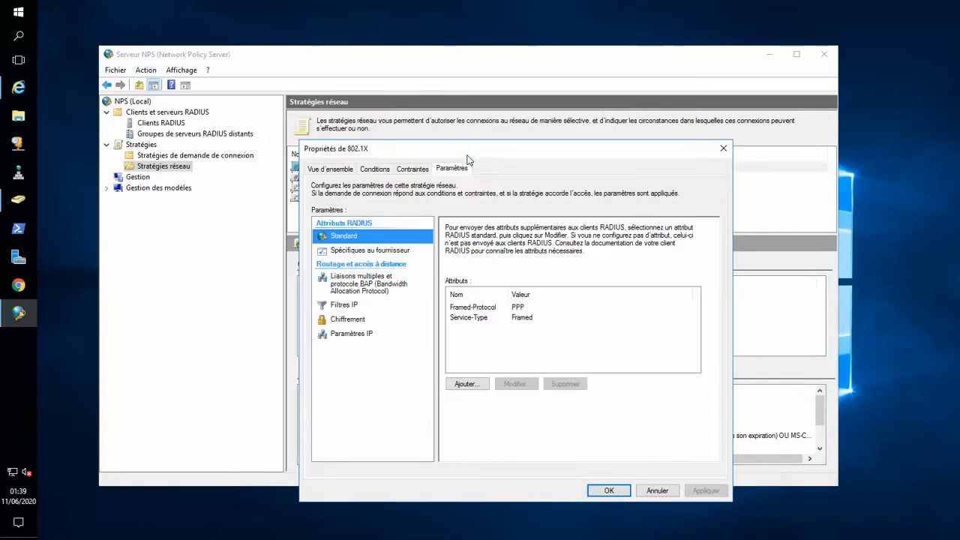
click(411, 169)
click(374, 169)
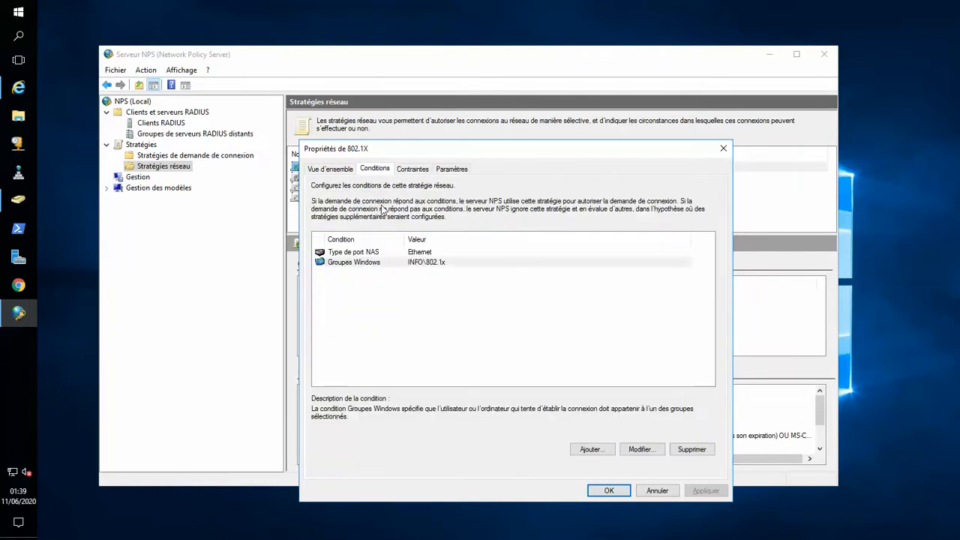
click(600, 486)
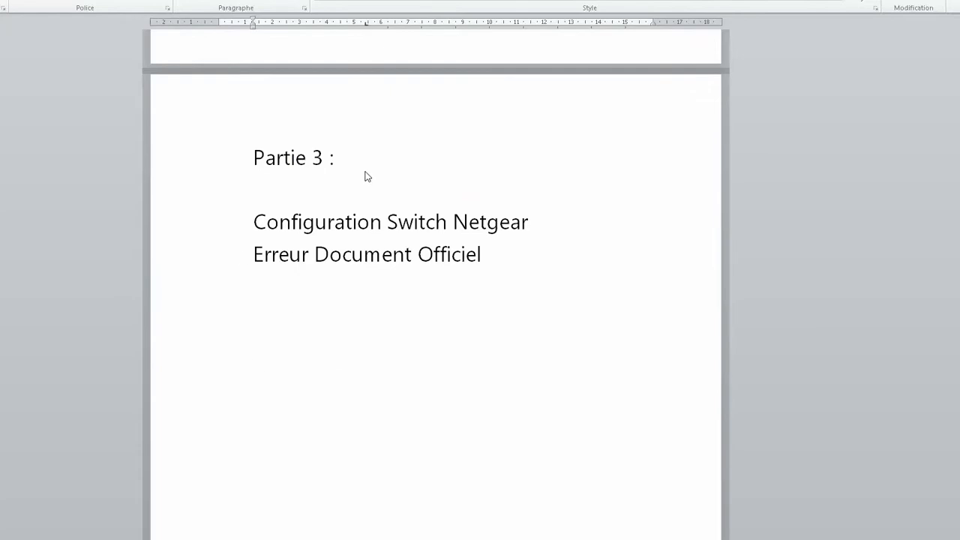
- View the Partie 3 heading on the Netgear switch configuration, and bring up Netgear's 802.1X configuration article in Internet Explorer
scroll(406, 229, down, 1)
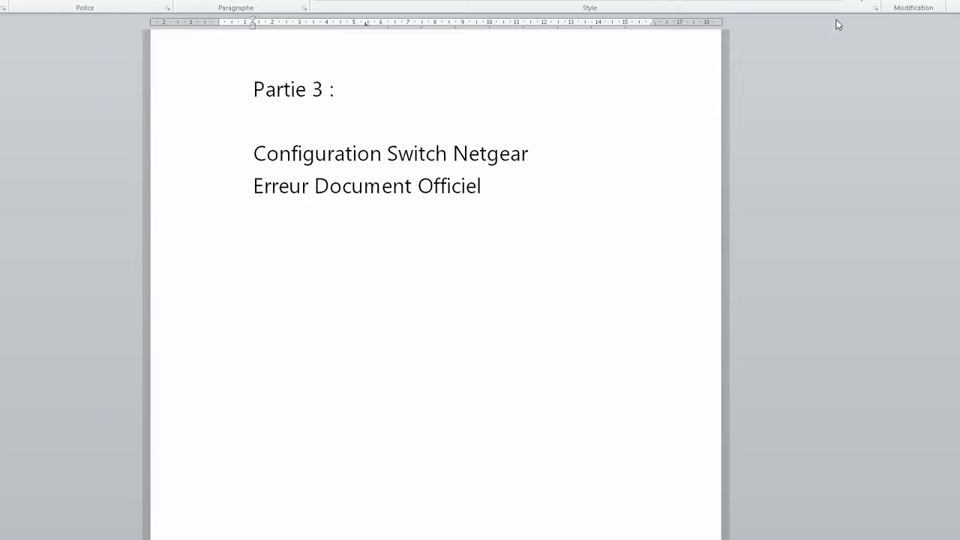
click(508, 191)
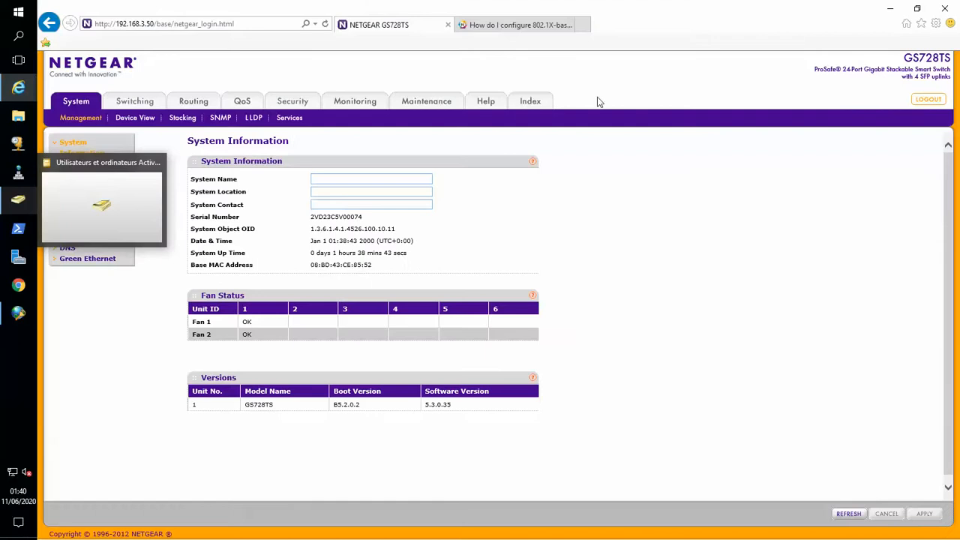
click(508, 26)
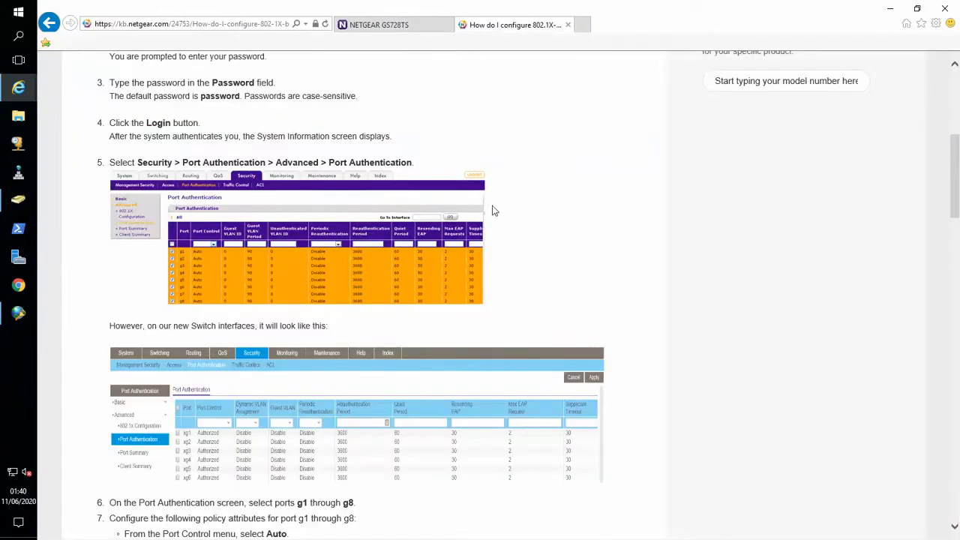
- Read the opening steps of Netgear's 802.1X article, up to the path to the advanced Port Authentication settings
scroll(598, 177, up, 5)
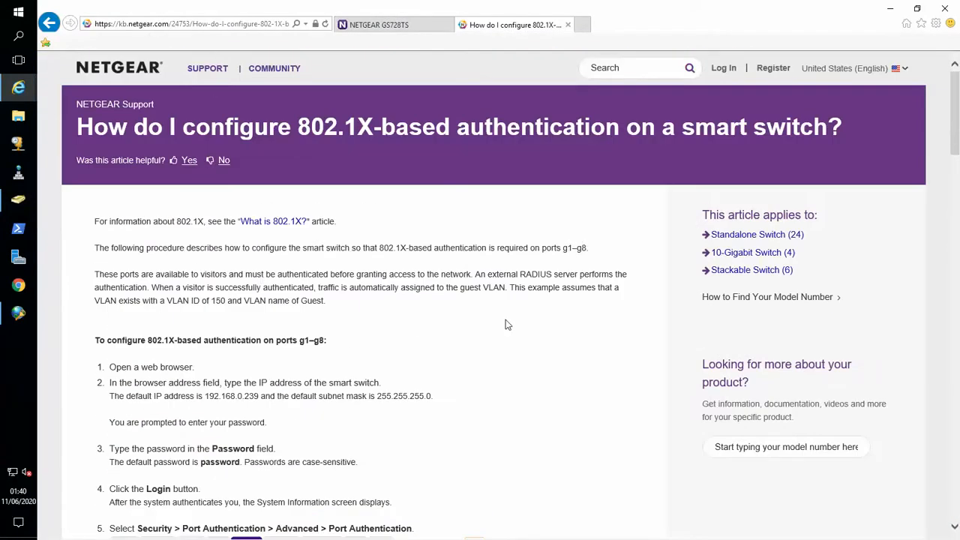
scroll(506, 324, down, 3)
scroll(506, 324, down, 3)
scroll(507, 322, up, 3)
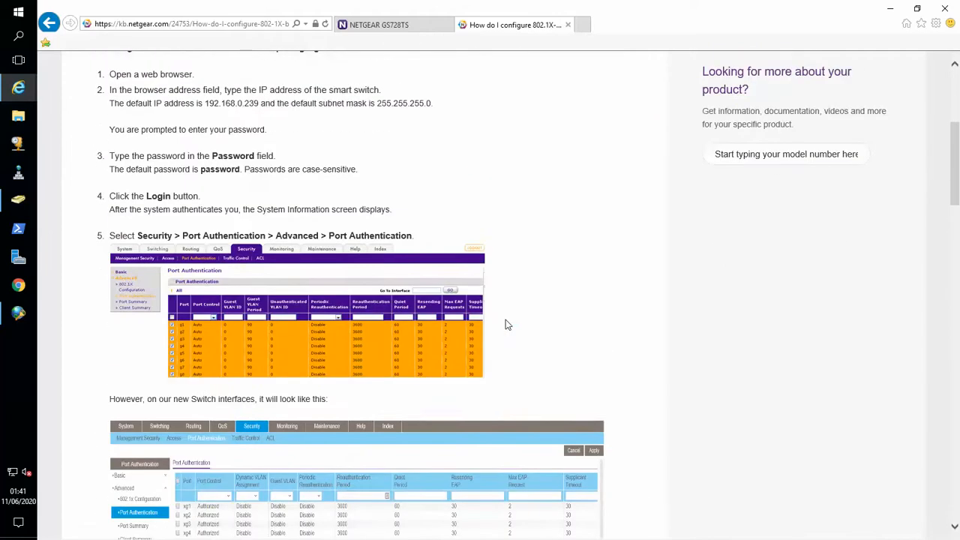
click(390, 25)
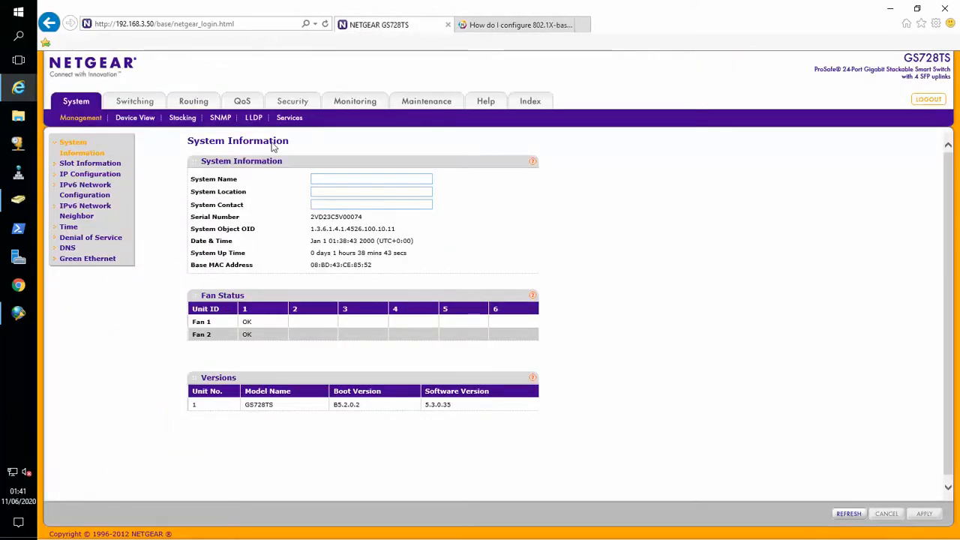
click(517, 26)
scroll(458, 215, down, 2)
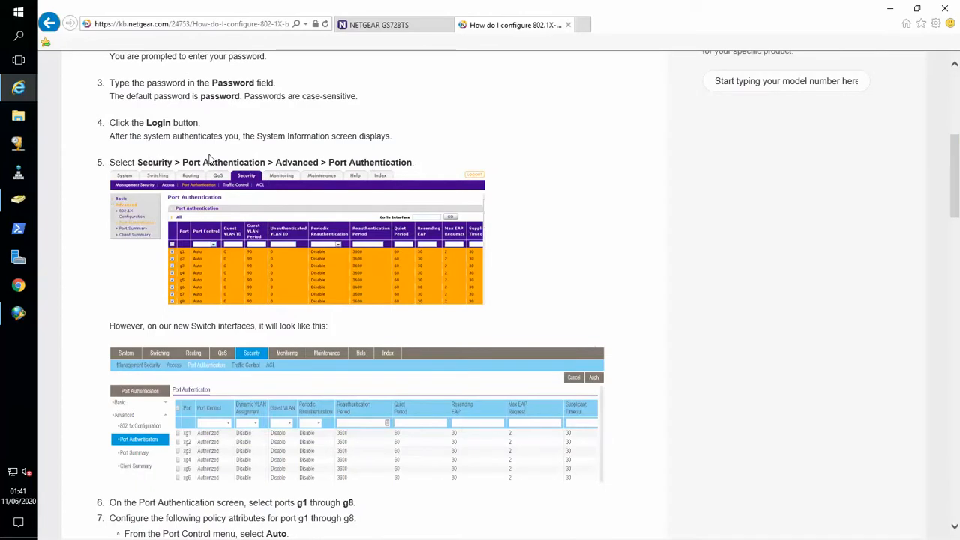
drag(185, 162, 412, 162)
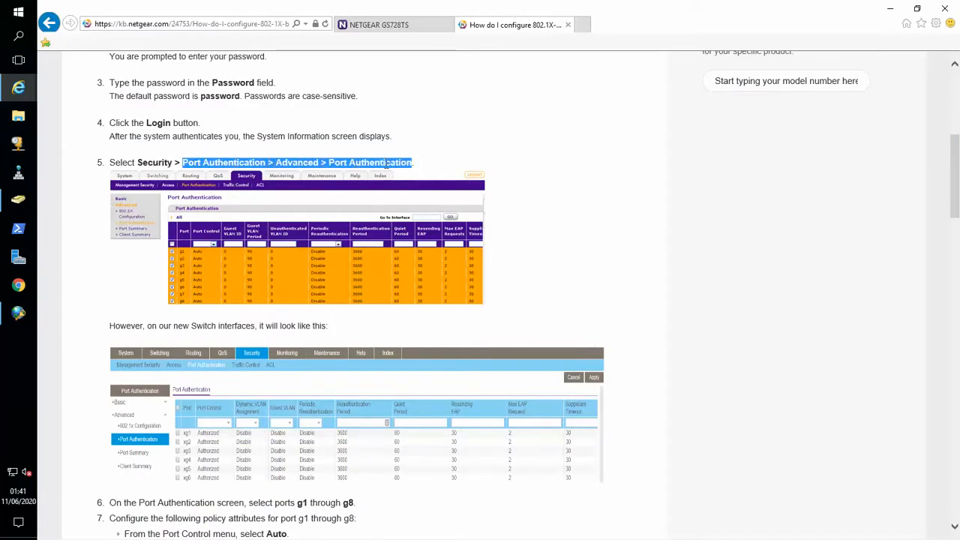
- Go to the advanced Port Authentication settings under Security in the GS728TS web interface
click(397, 28)
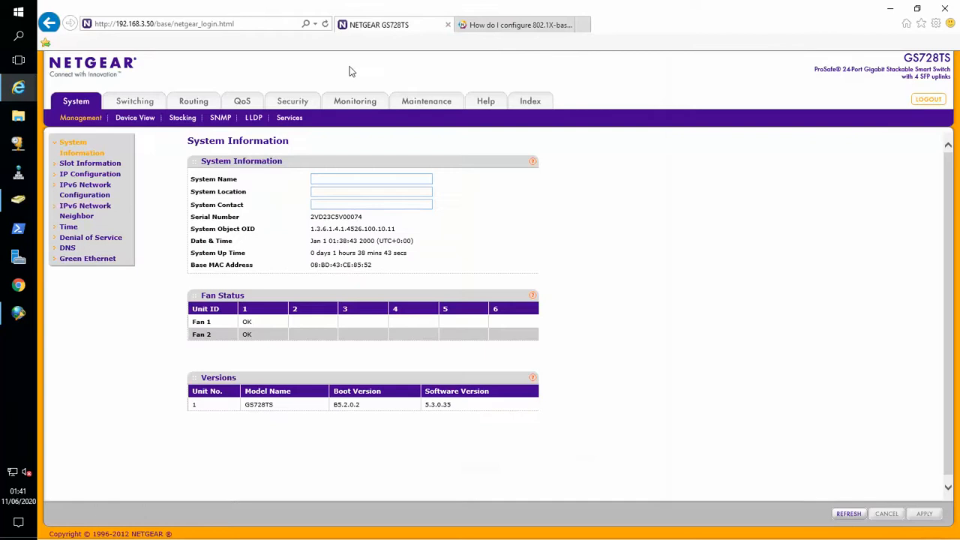
click(293, 102)
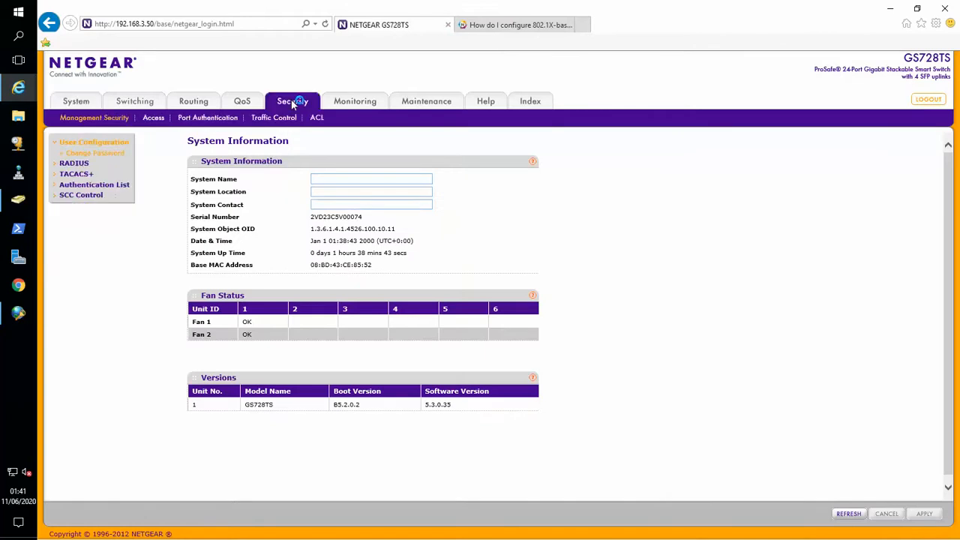
click(225, 120)
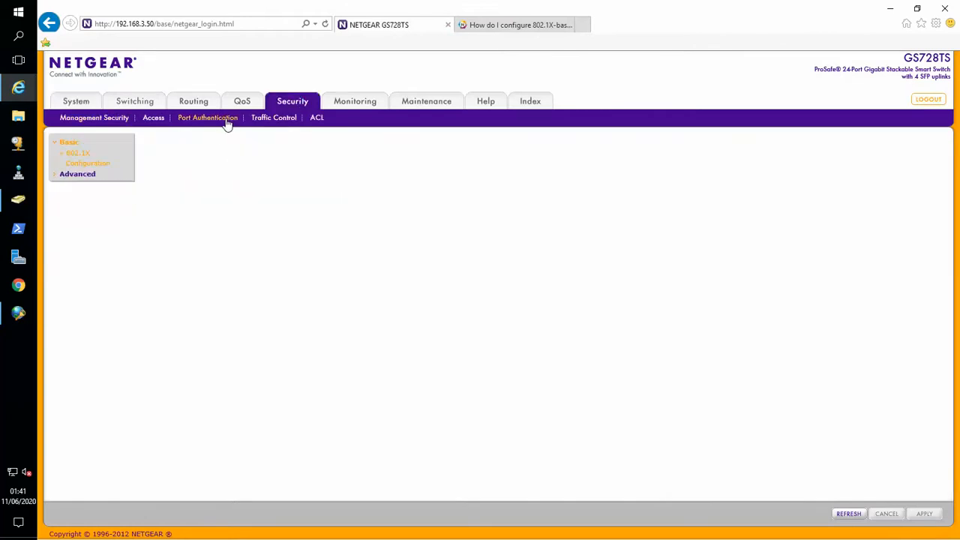
click(76, 173)
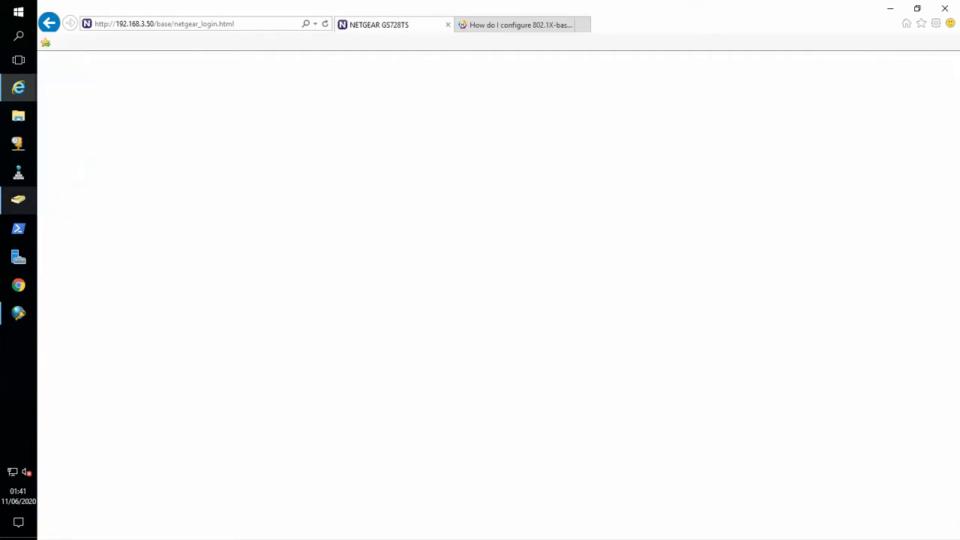
mouse_move(18, 200)
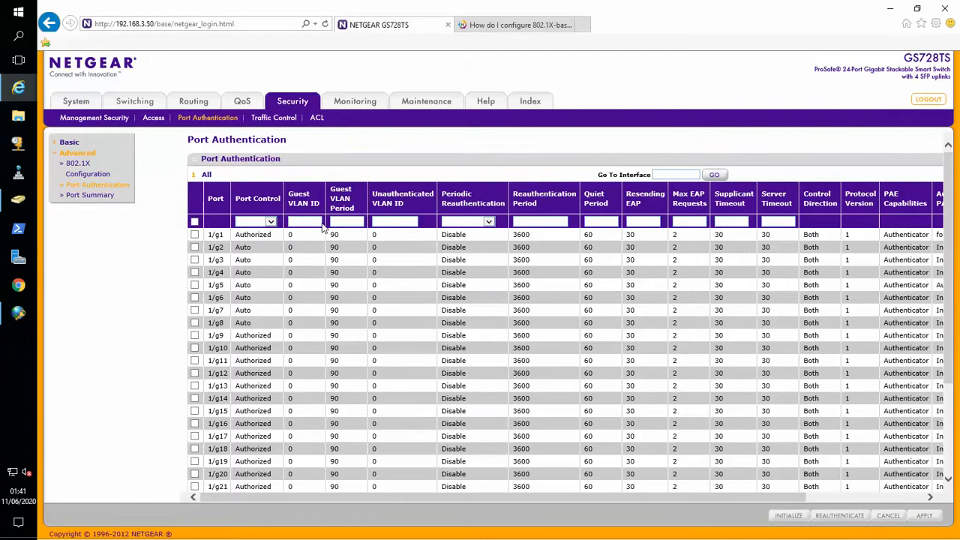
- Read the article's steps 5 to 9 on port selection, Port Control, guest VLAN and 802.1X configuration
click(487, 25)
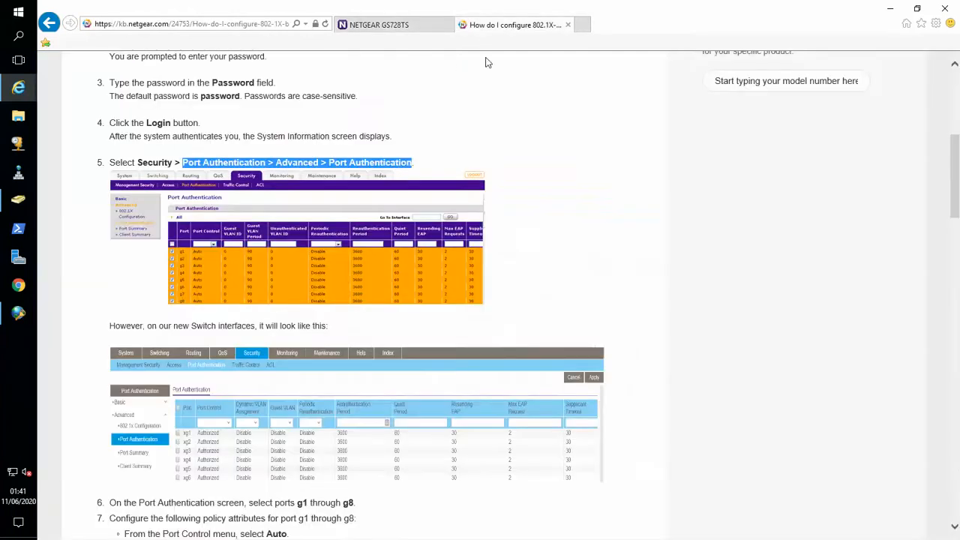
scroll(375, 310, down, 2)
scroll(375, 310, up, 1)
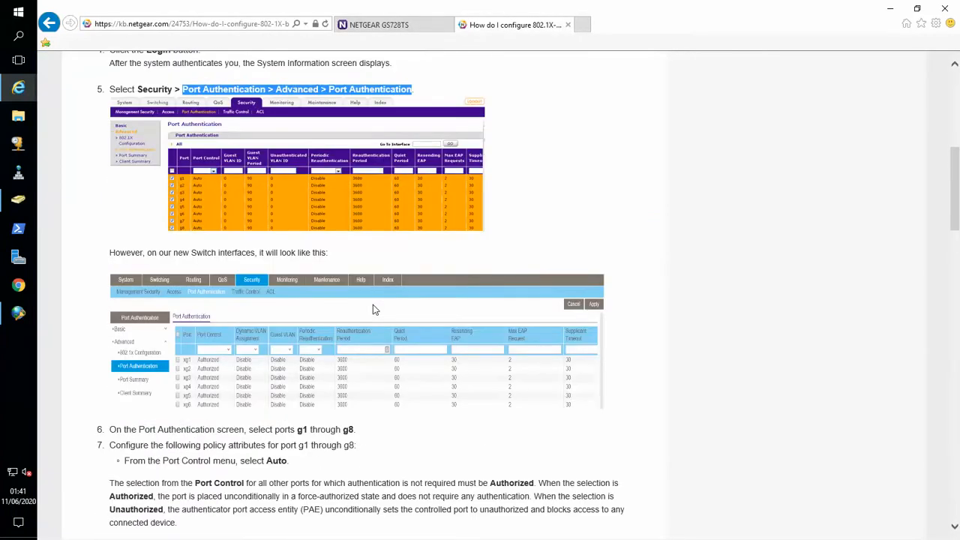
scroll(373, 304, up, 1)
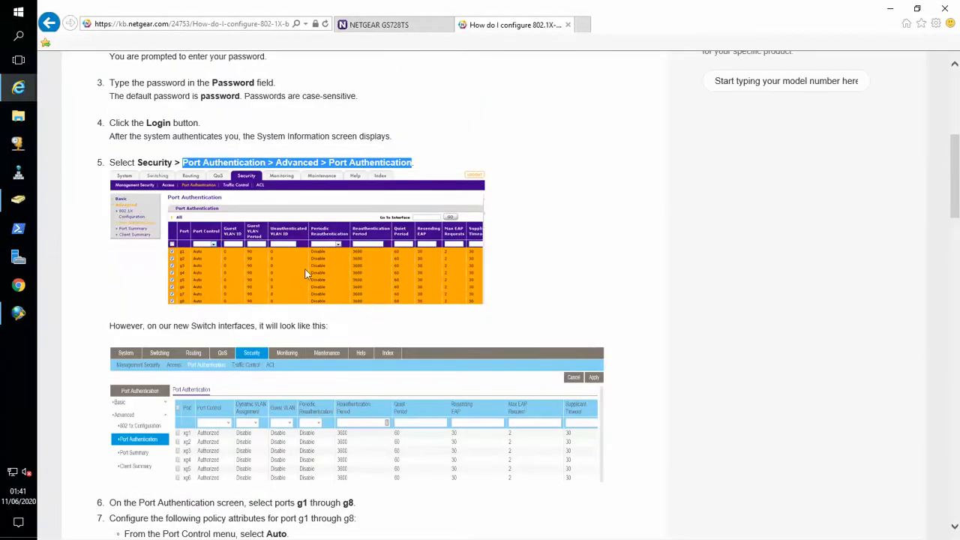
click(160, 322)
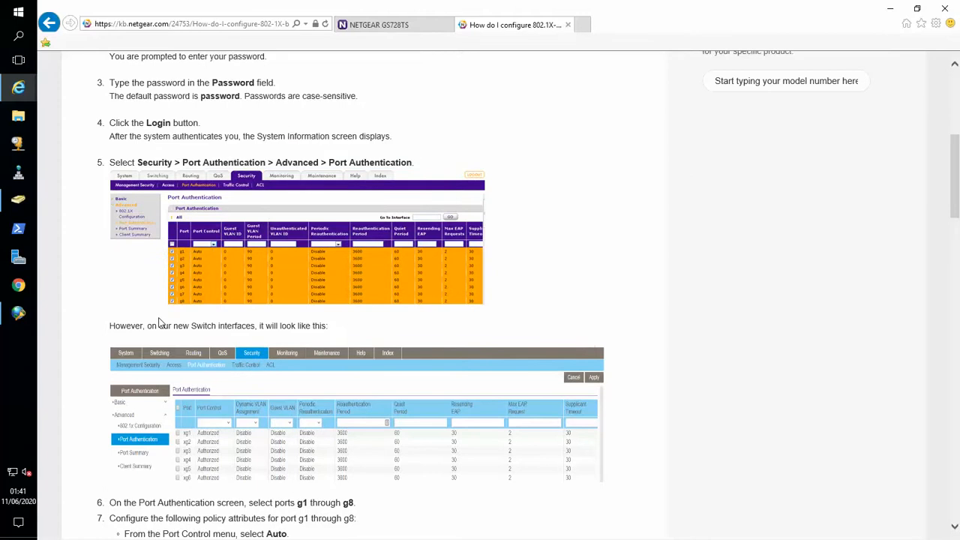
scroll(159, 323, down, 1)
drag(111, 429, 325, 428)
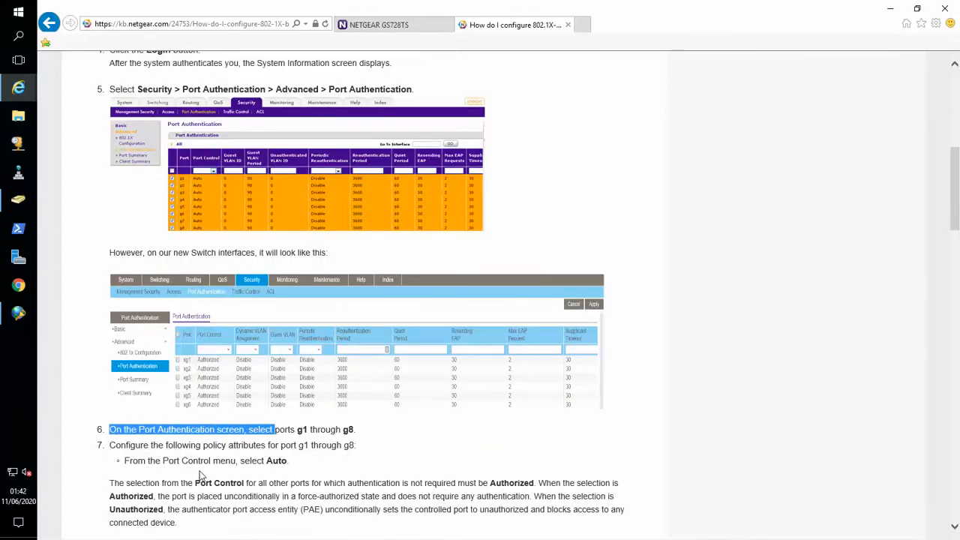
scroll(264, 461, down, 3)
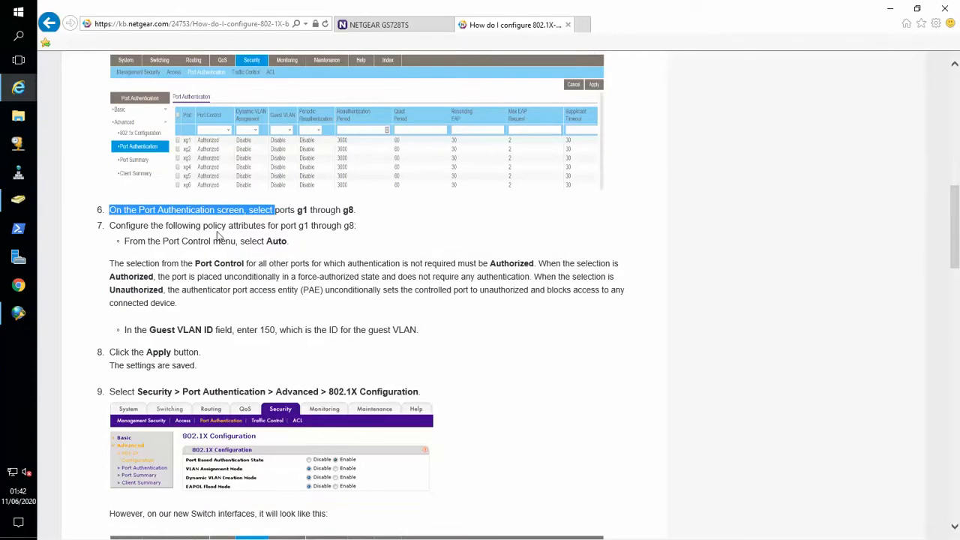
scroll(309, 263, down, 1)
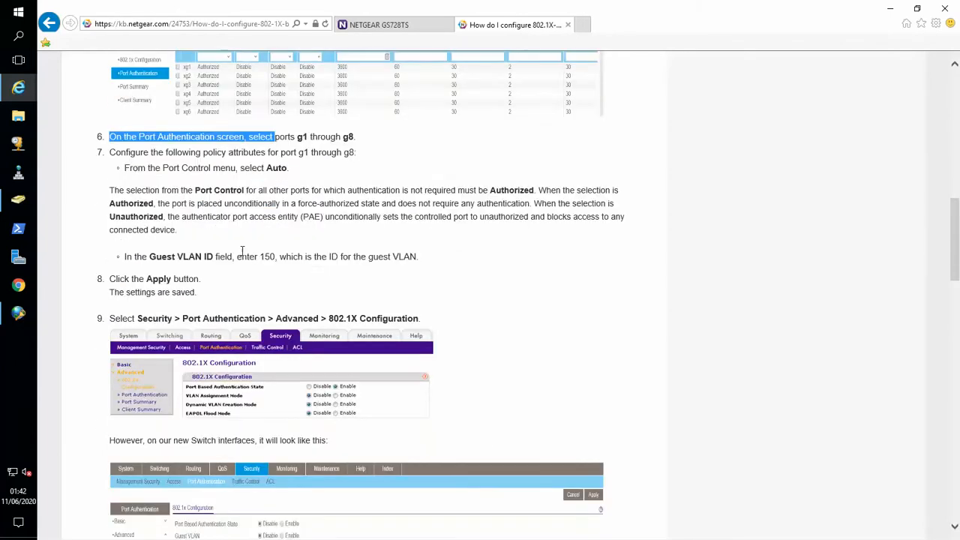
scroll(247, 222, up, 4)
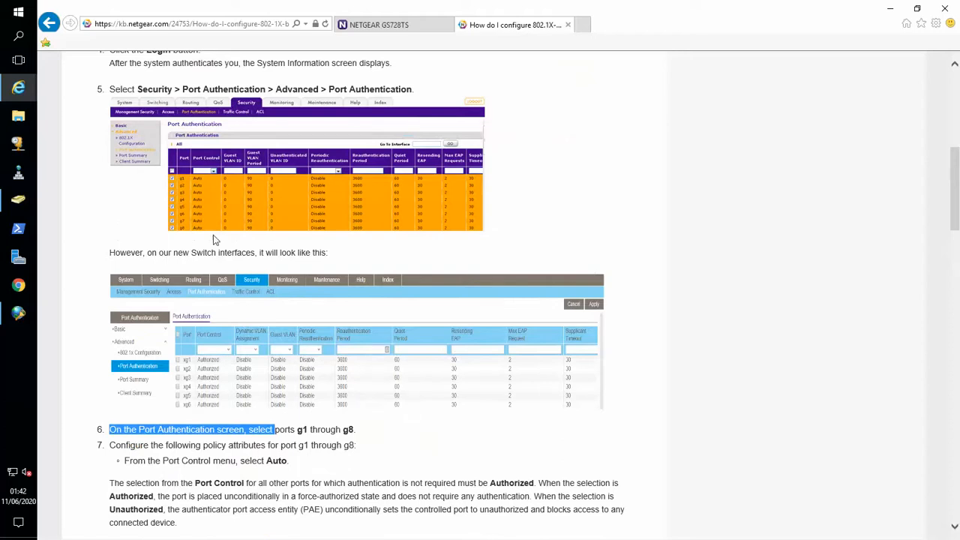
scroll(212, 314, down, 5)
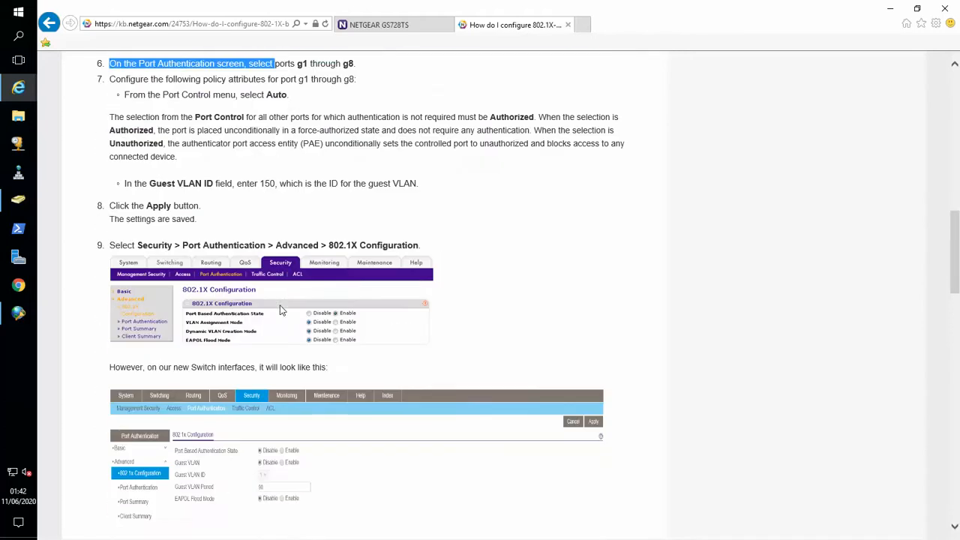
- Check the Port Control options for ports 1/g2 and 1/g1 in the switch's Port Authentication table
click(388, 26)
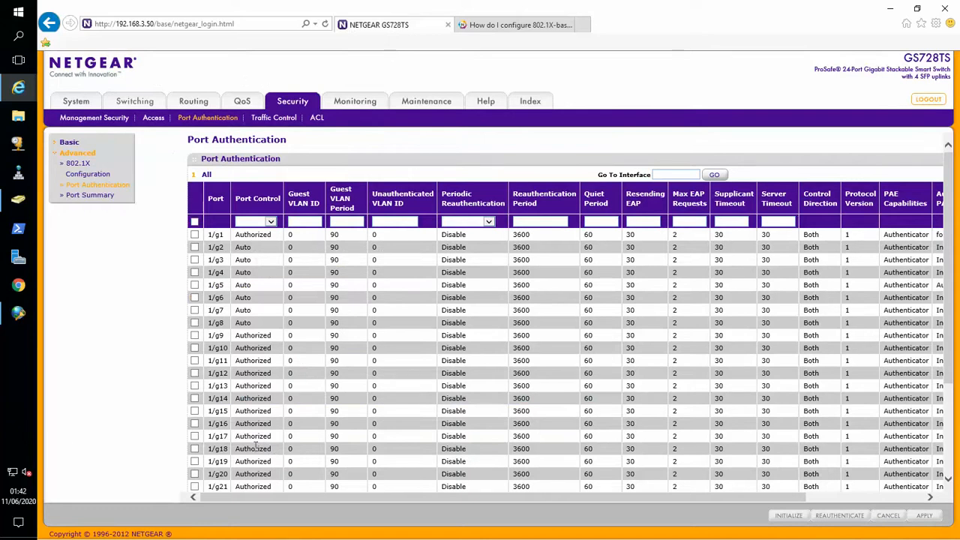
click(209, 249)
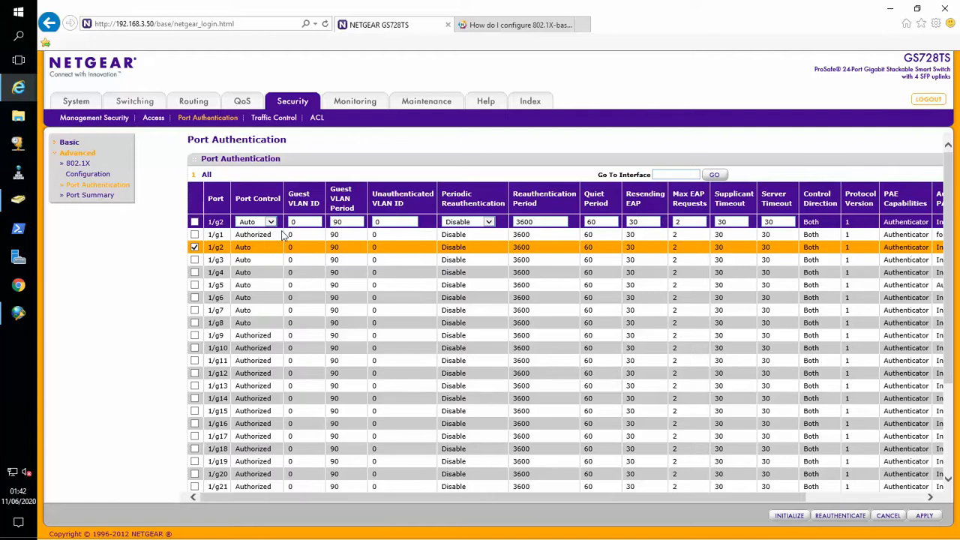
click(276, 222)
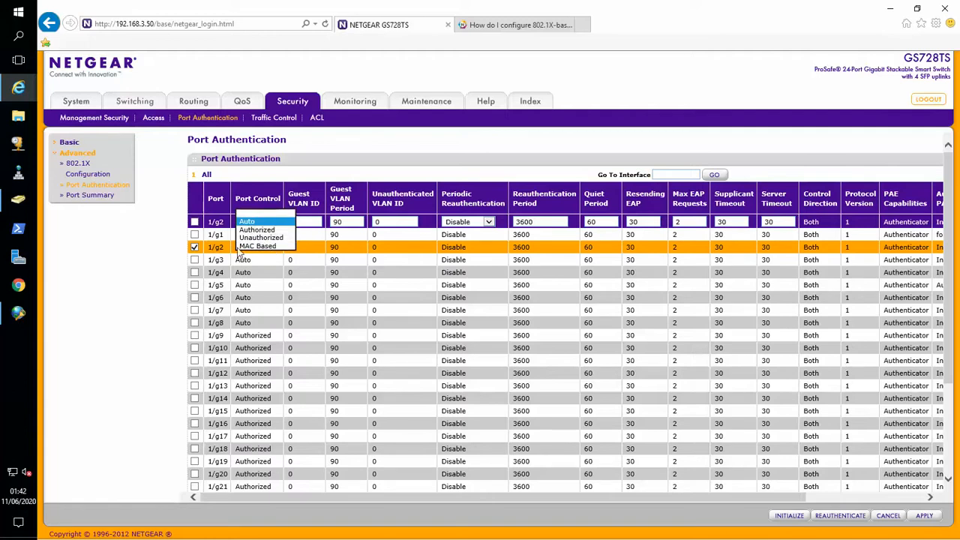
click(171, 256)
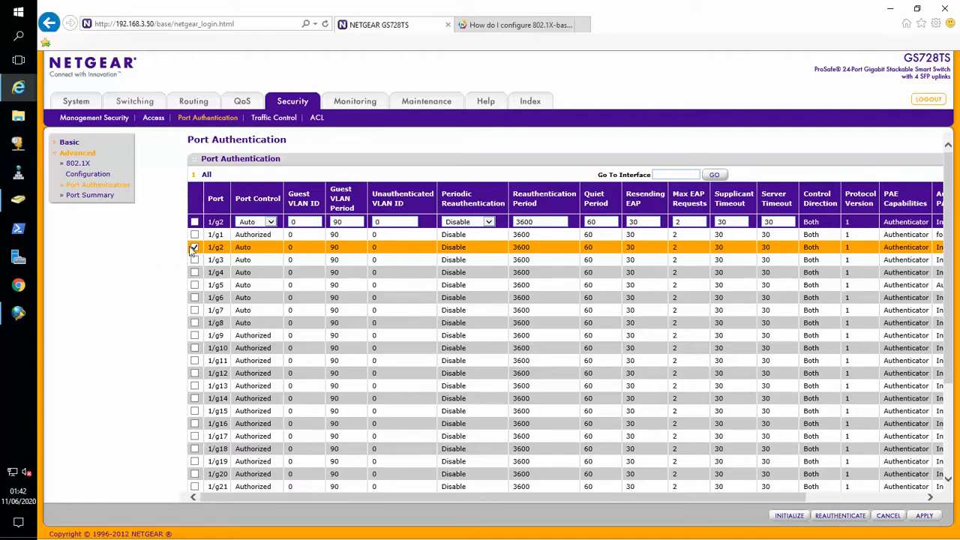
click(194, 248)
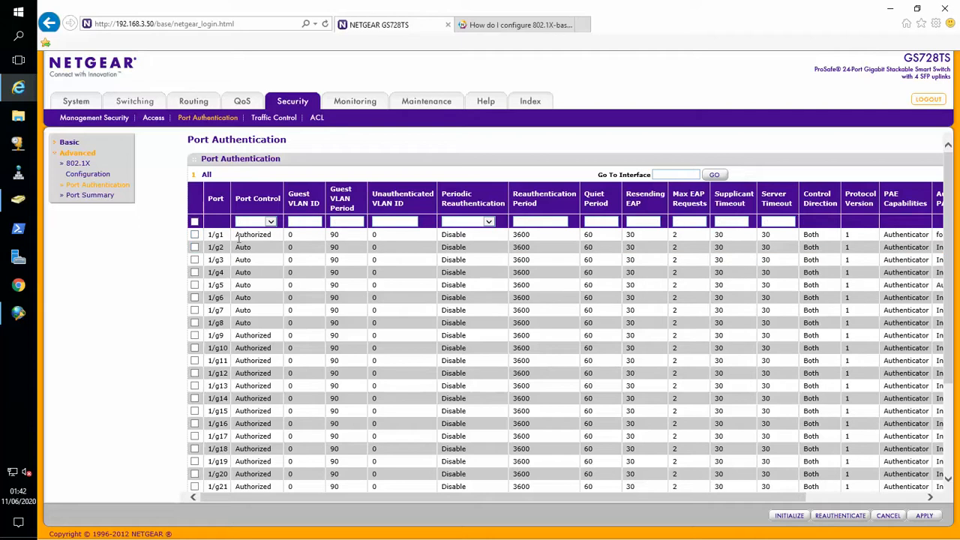
click(194, 235)
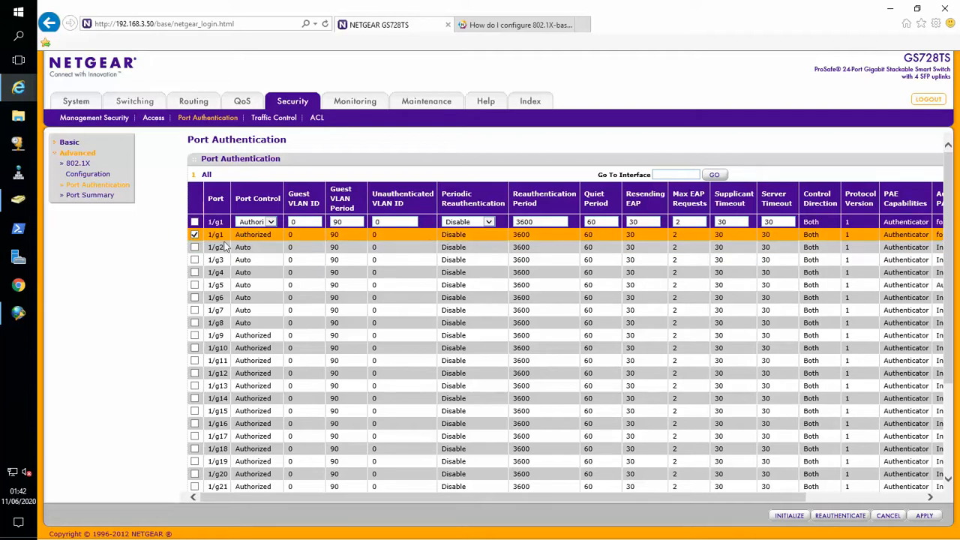
click(269, 222)
click(247, 213)
click(123, 305)
- Try selecting all ports except 1/g2 through 1/g10 for a bulk Port Control change, and clear the selection
click(194, 223)
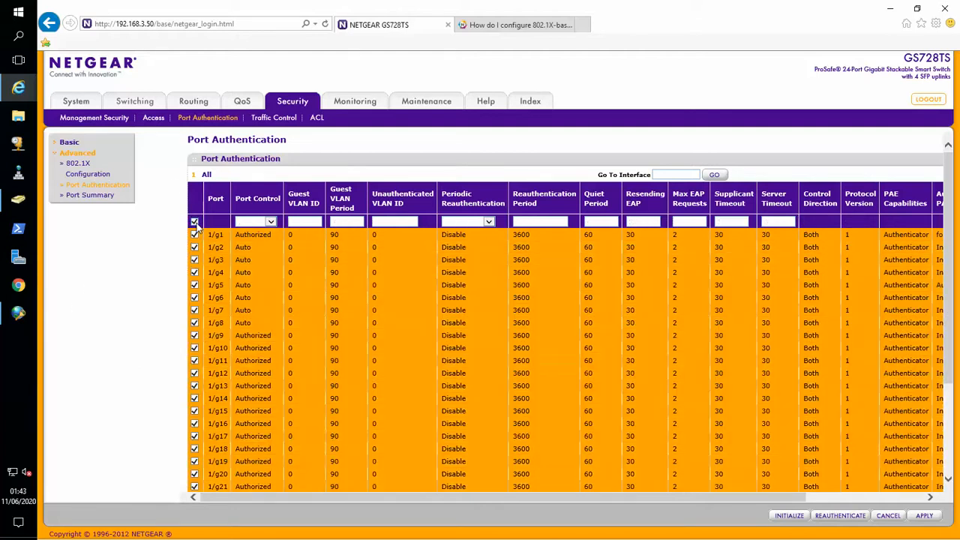
click(194, 248)
click(194, 259)
click(194, 273)
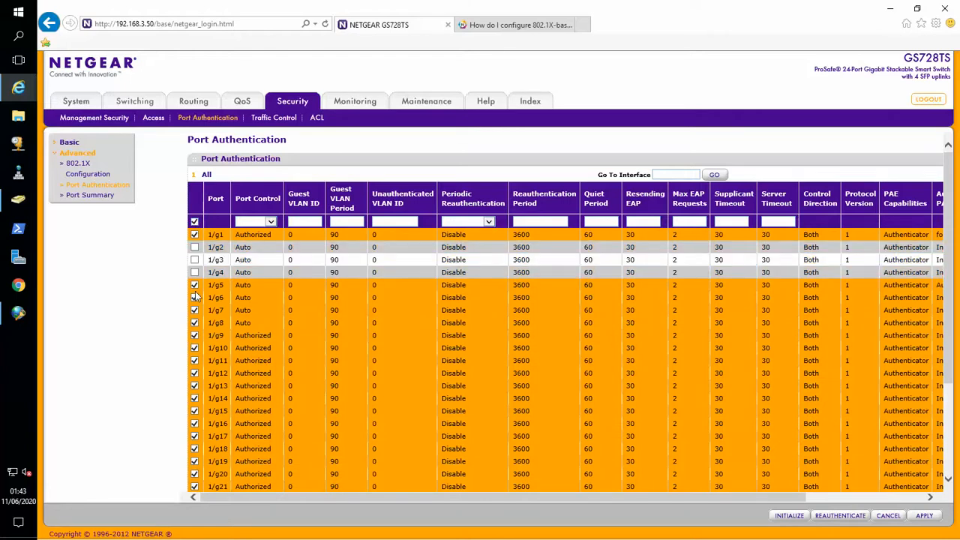
click(195, 285)
click(195, 298)
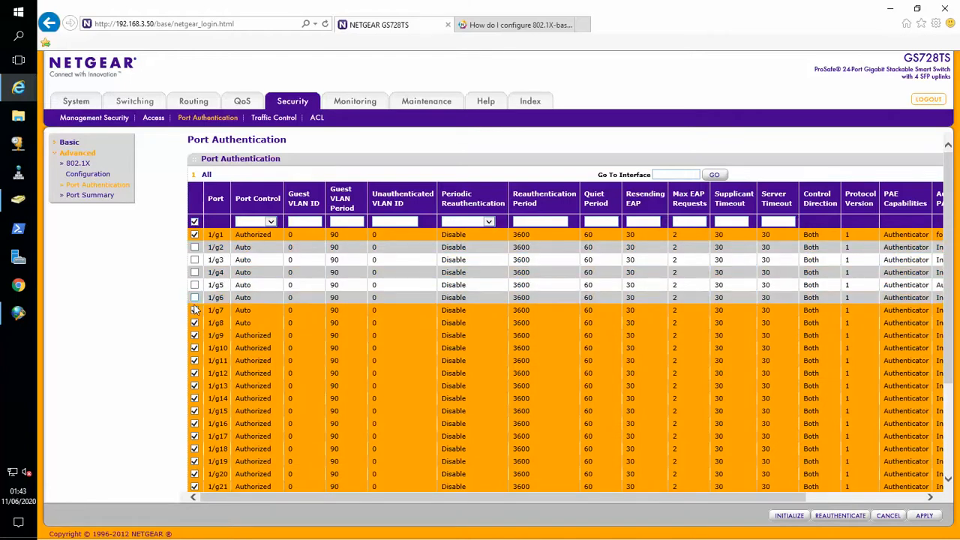
click(194, 310)
click(195, 323)
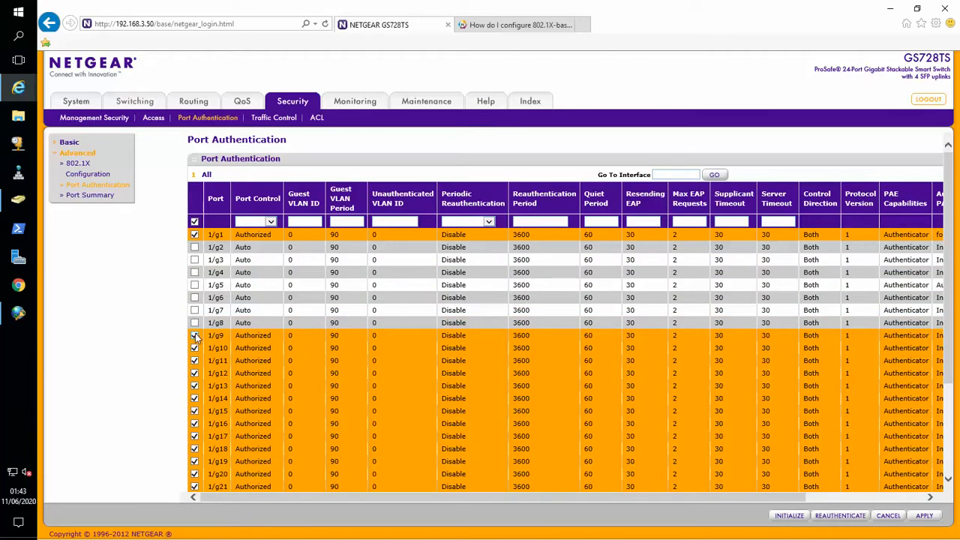
click(195, 335)
click(194, 348)
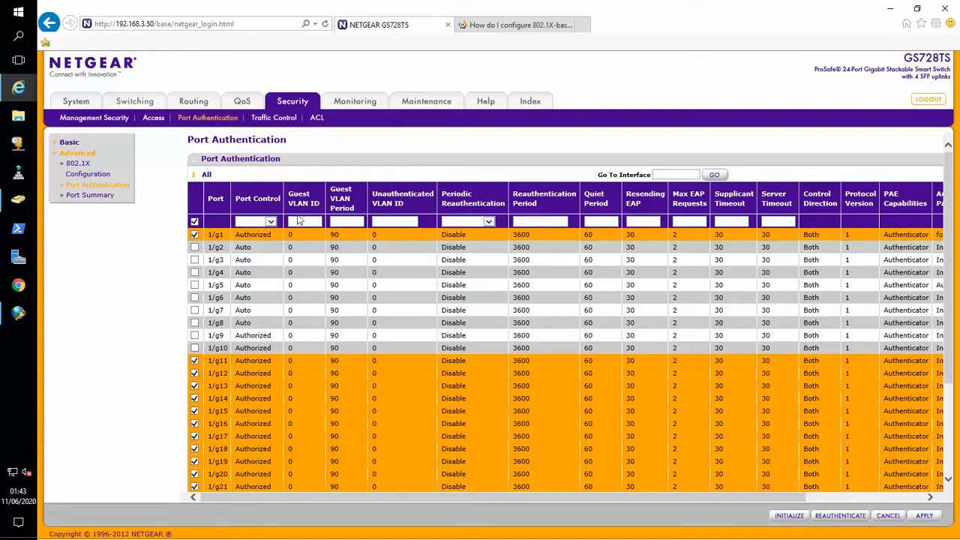
click(271, 224)
click(145, 276)
click(194, 223)
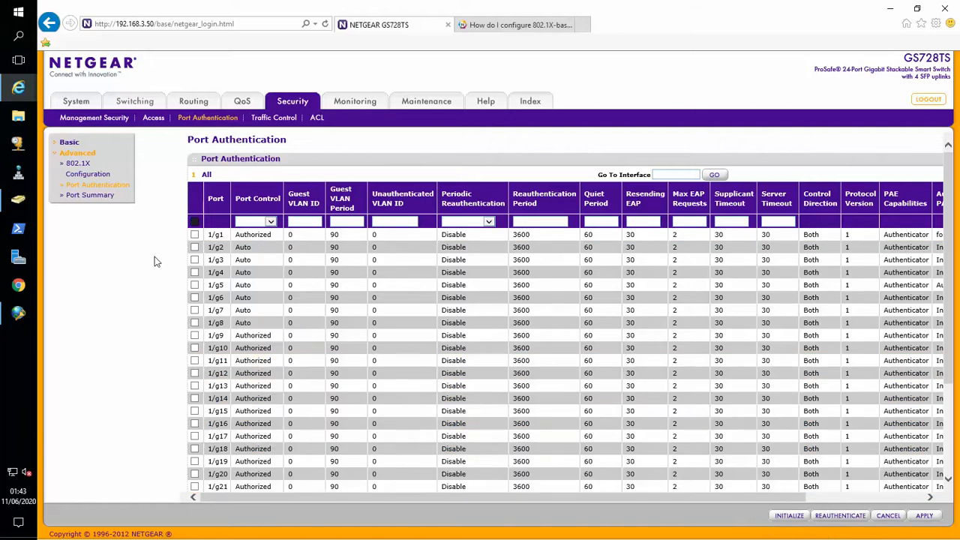
- Set Port Control to Auto for ports 1/g9 and 1/g10, apply it, and return to Netgear's 802.1X article
click(194, 336)
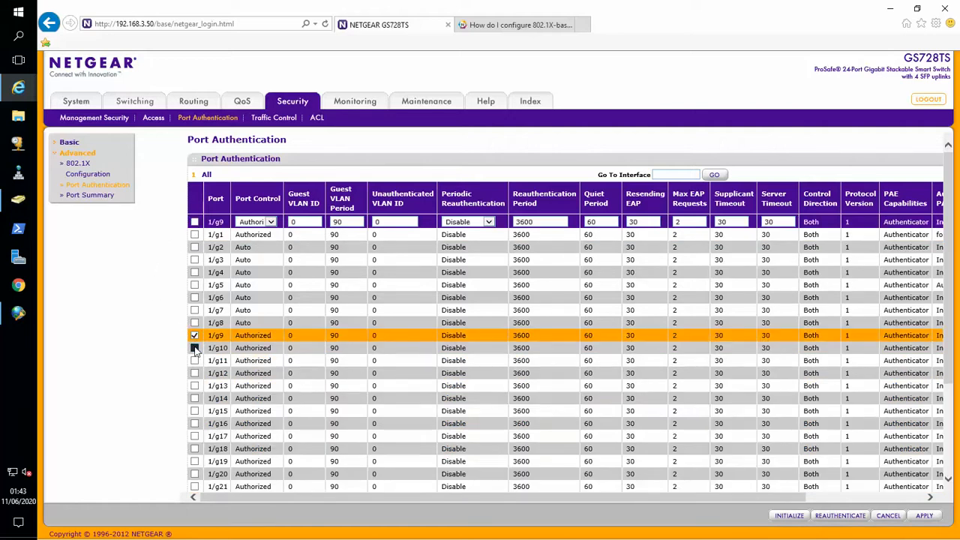
click(194, 348)
click(271, 223)
click(262, 235)
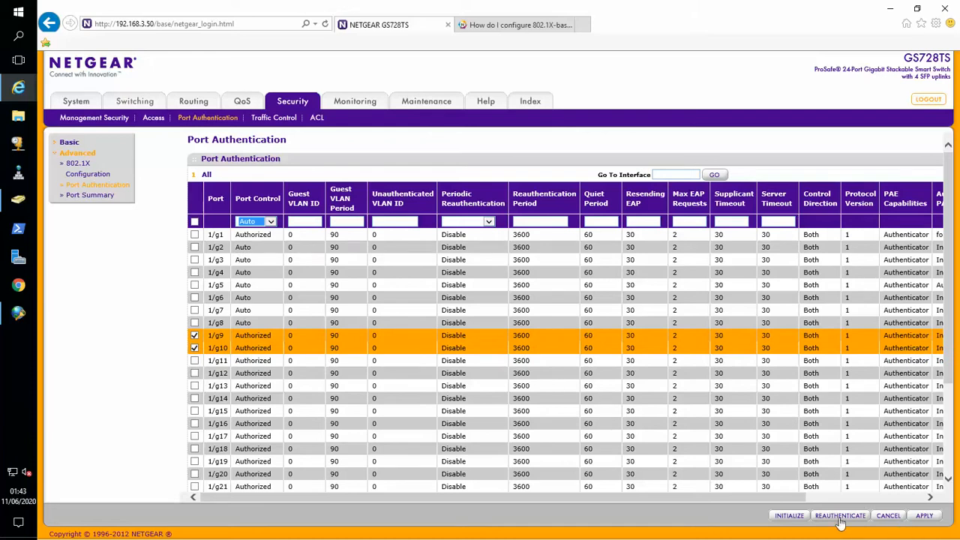
click(923, 517)
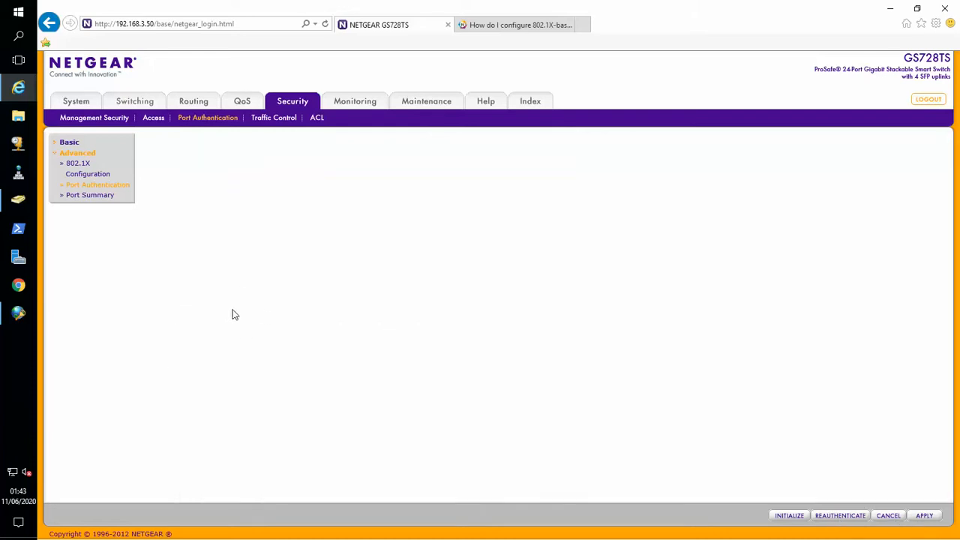
click(515, 25)
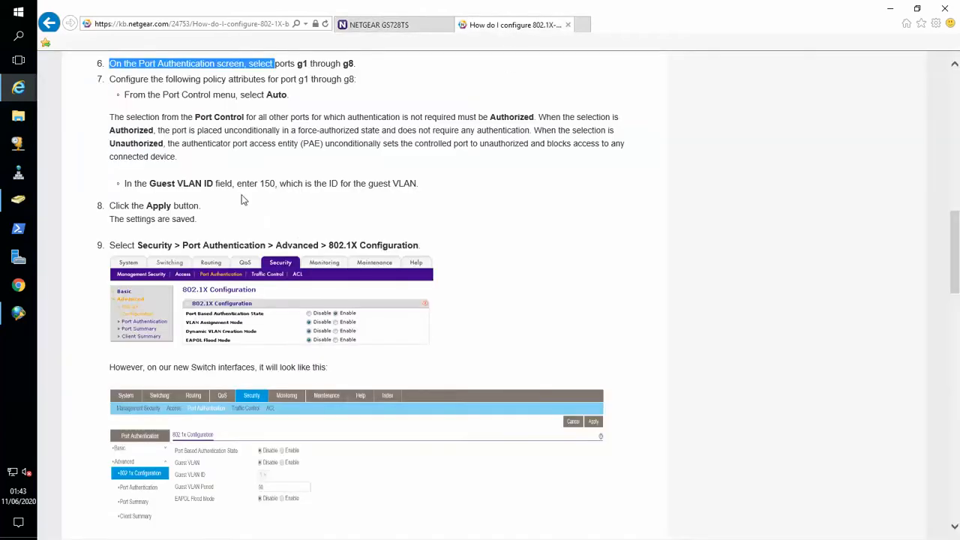
- Return to the Netgear switch and open its advanced 802.1X configuration to check the port-based authentication state
scroll(245, 203, up, 1)
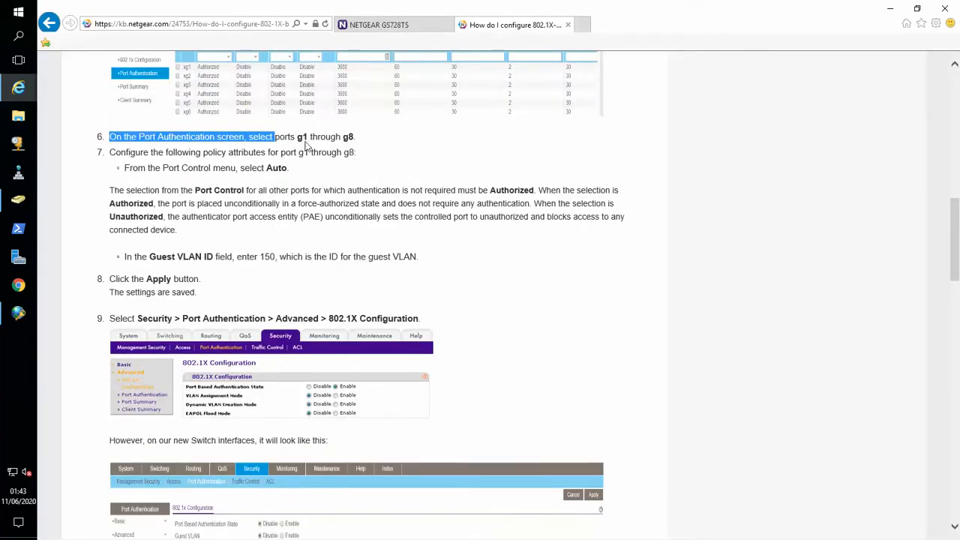
click(377, 25)
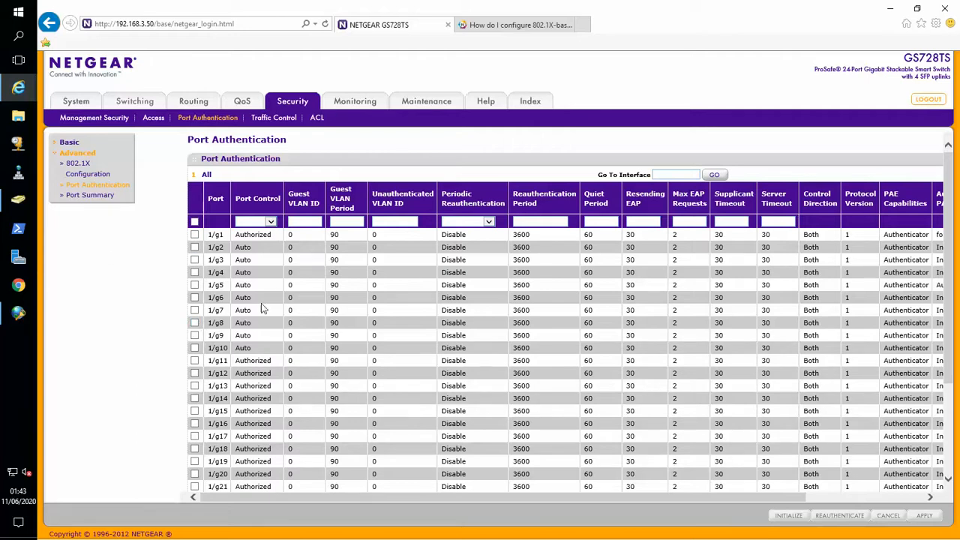
click(87, 174)
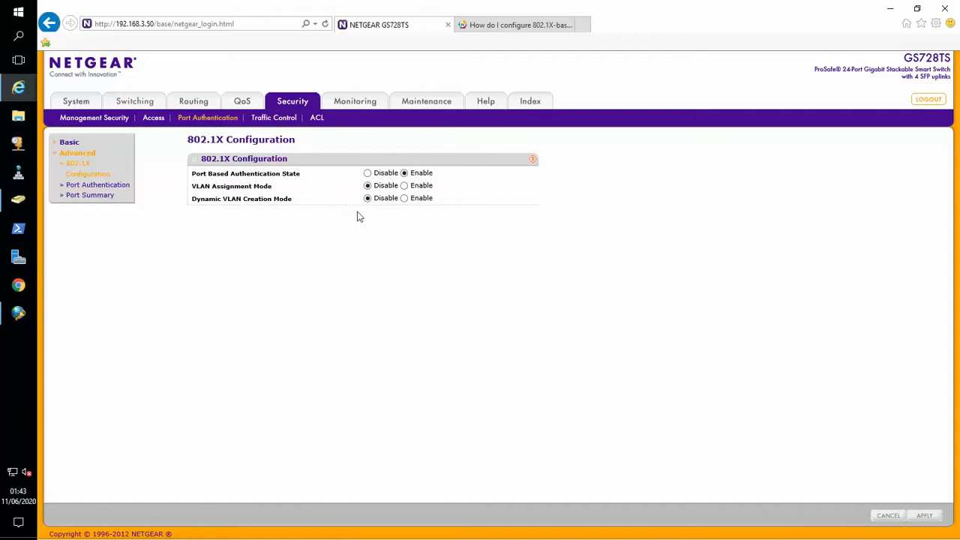
- Read the Netgear article's steps 9 to 13 on enabling port-based authentication and configuring the RADIUS server
click(510, 25)
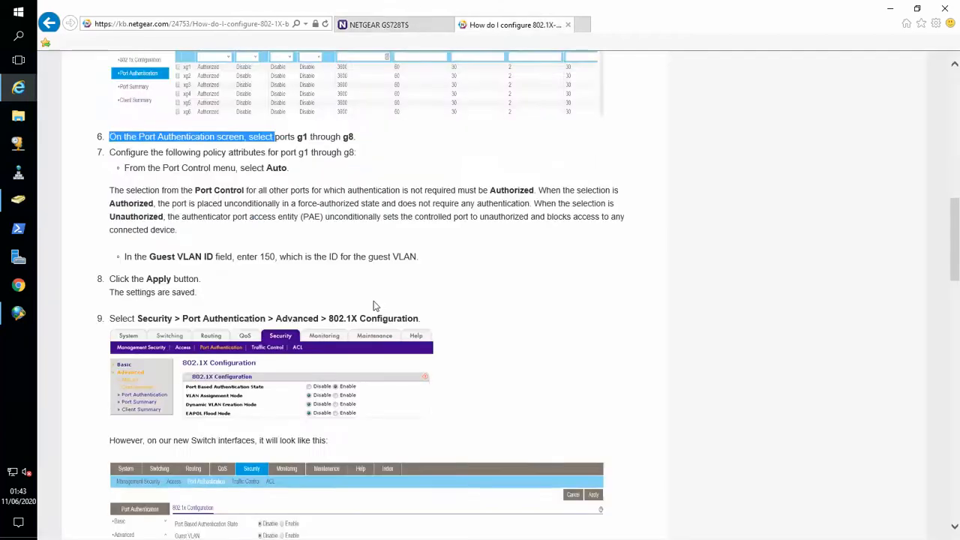
scroll(375, 306, down, 2)
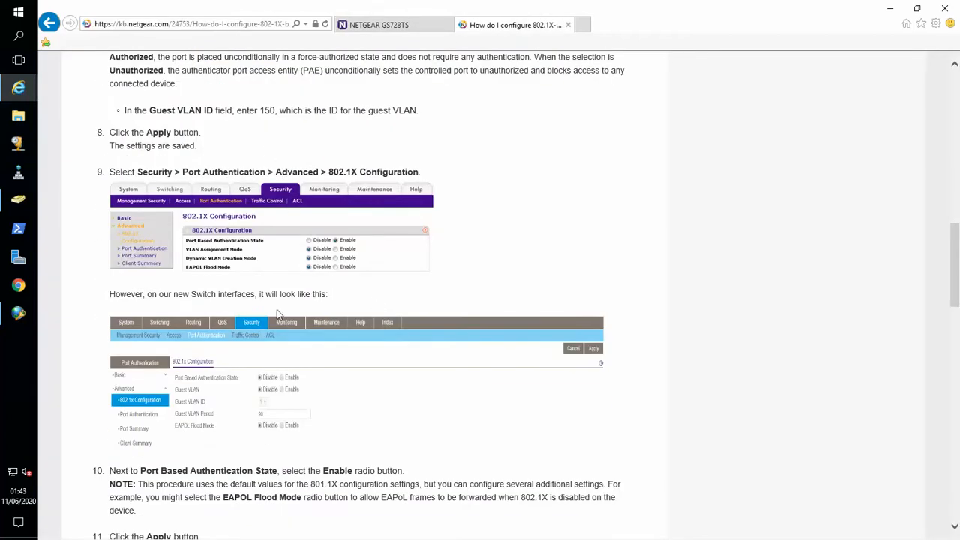
scroll(358, 261, down, 4)
scroll(354, 263, down, 2)
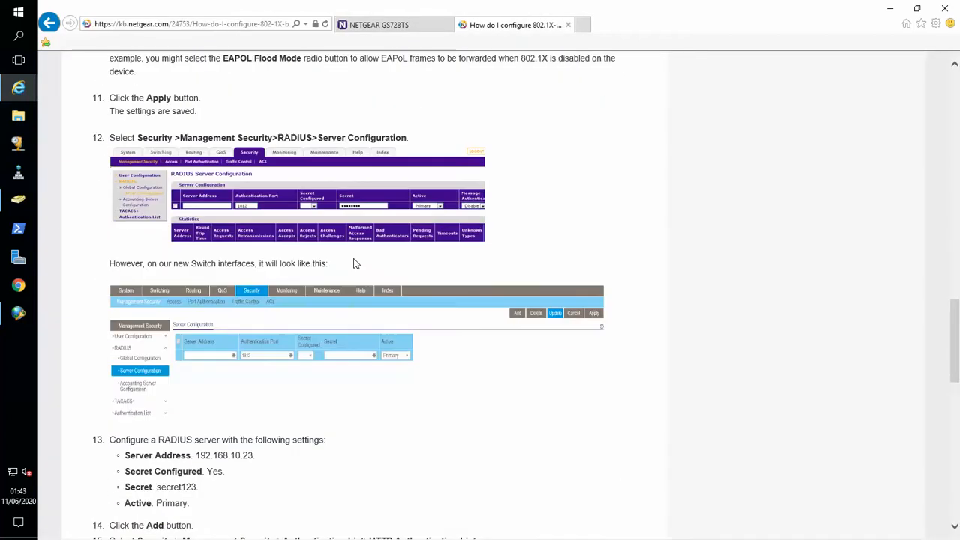
scroll(270, 191, up, 1)
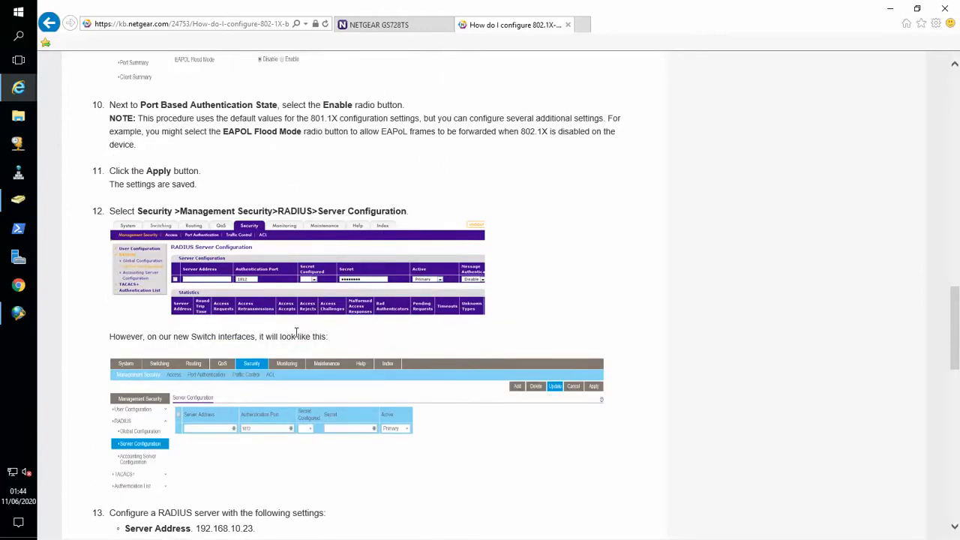
scroll(296, 332, down, 1)
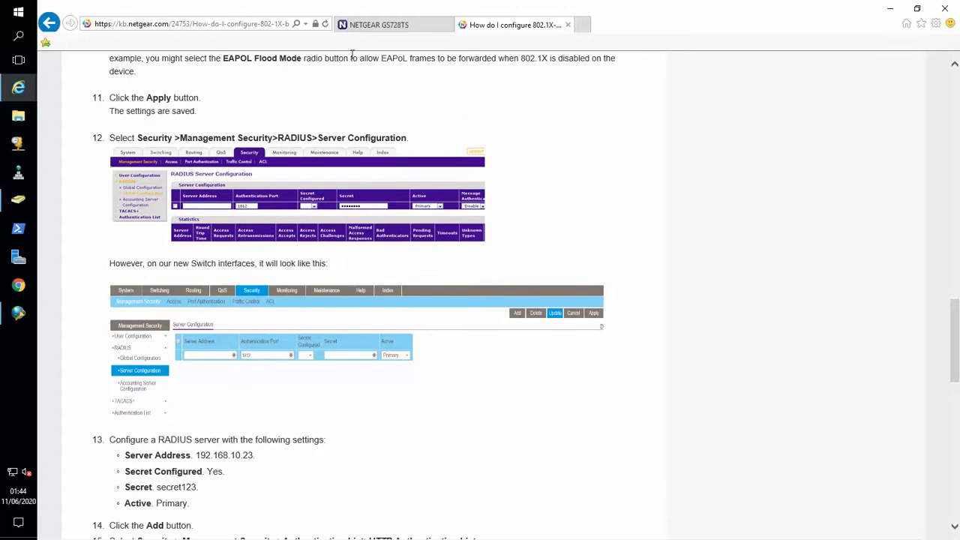
- Return to the switch, recheck the 802.1X settings, and open the RADIUS server configuration
click(384, 25)
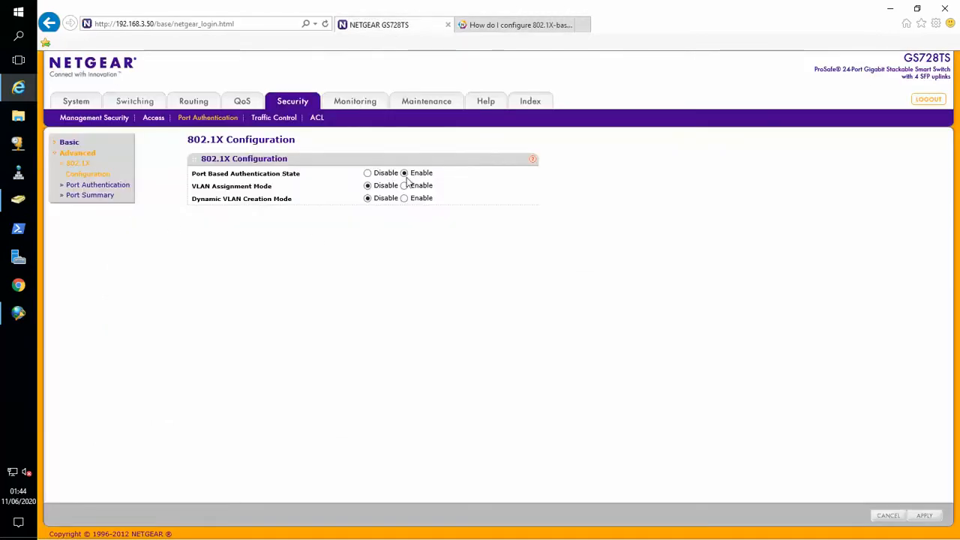
click(119, 120)
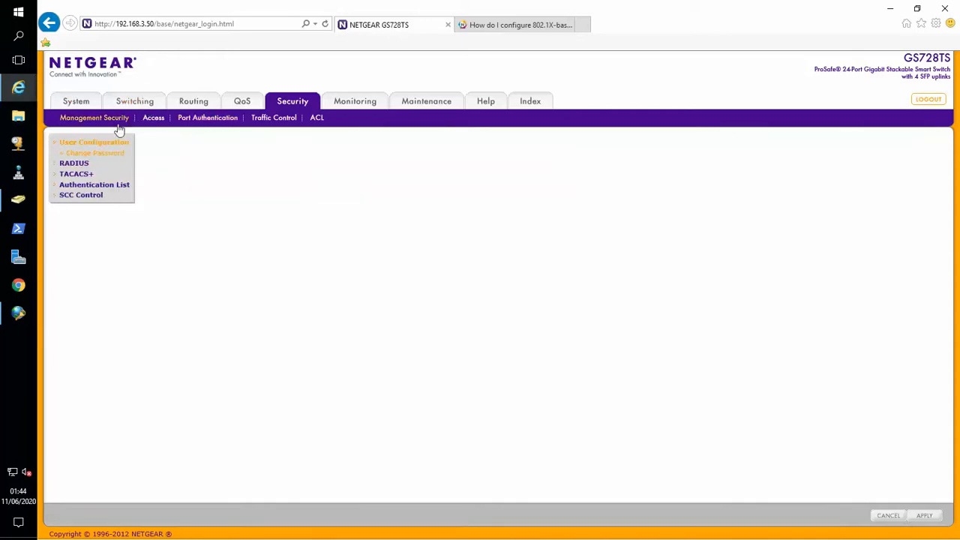
click(79, 163)
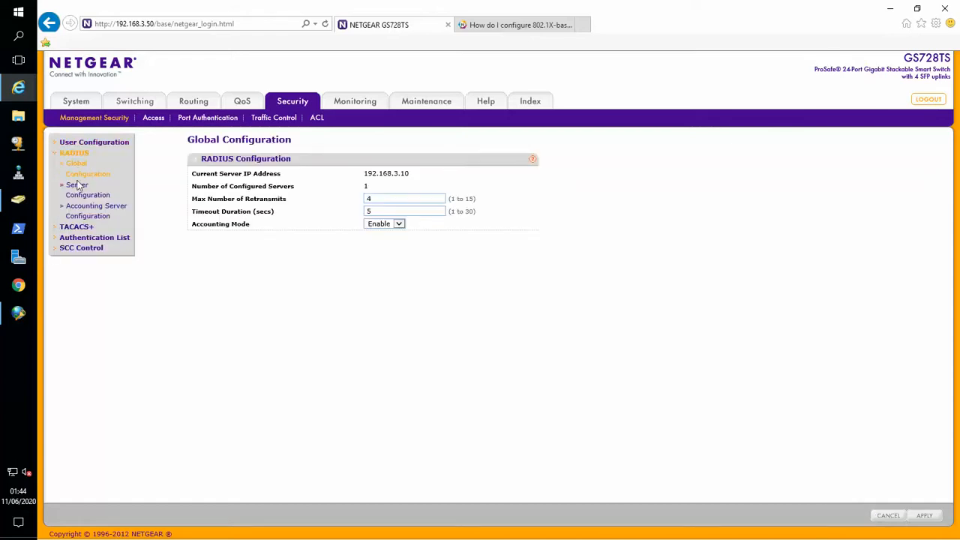
click(81, 192)
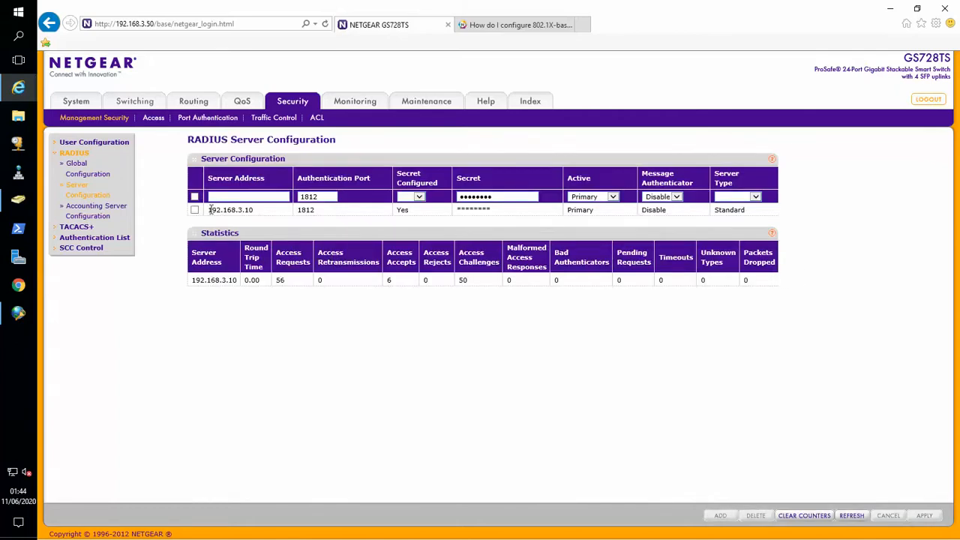
- Select the configured RADIUS server, review its address, authentication port and secret fields, and clear the selection
click(195, 210)
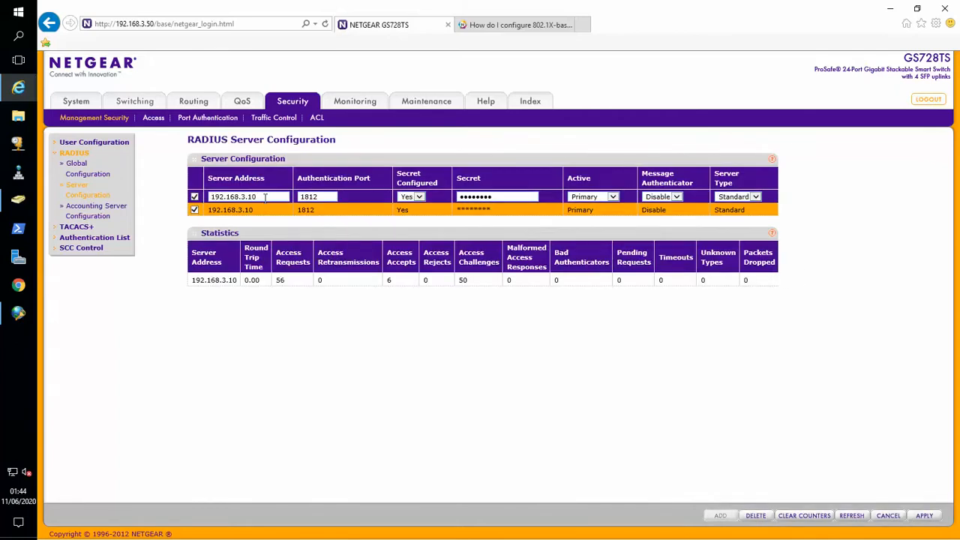
drag(255, 196, 180, 198)
drag(336, 198, 289, 202)
drag(506, 197, 450, 192)
click(194, 197)
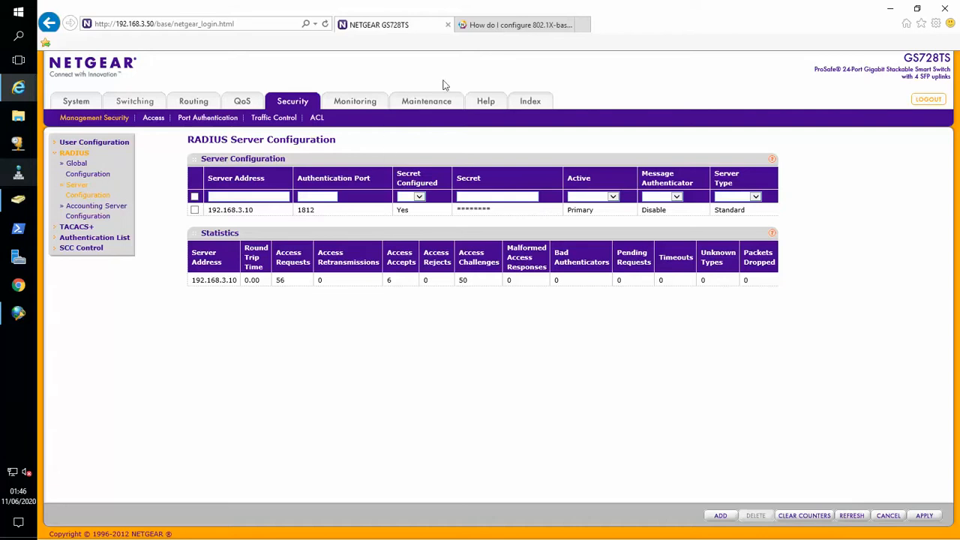
- Review the Netgear article's steps 10 to 15, from the RADIUS server settings to the HTTP Authentication List
click(508, 24)
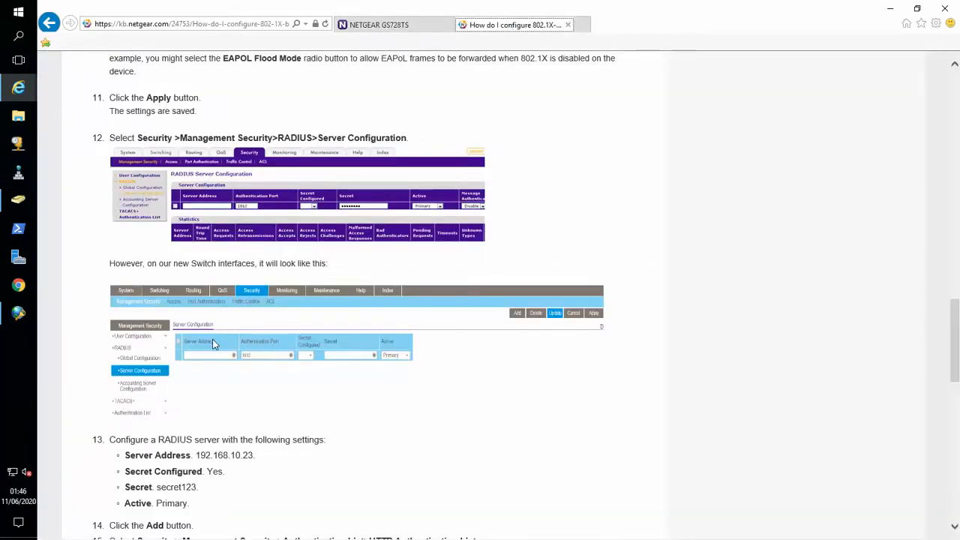
scroll(212, 343, down, 4)
scroll(223, 307, up, 4)
scroll(255, 237, up, 4)
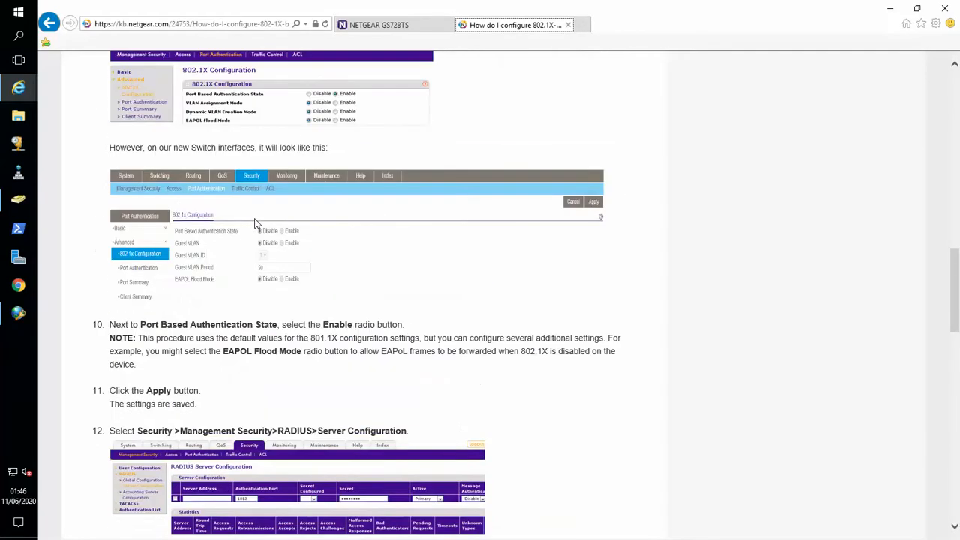
scroll(255, 223, down, 6)
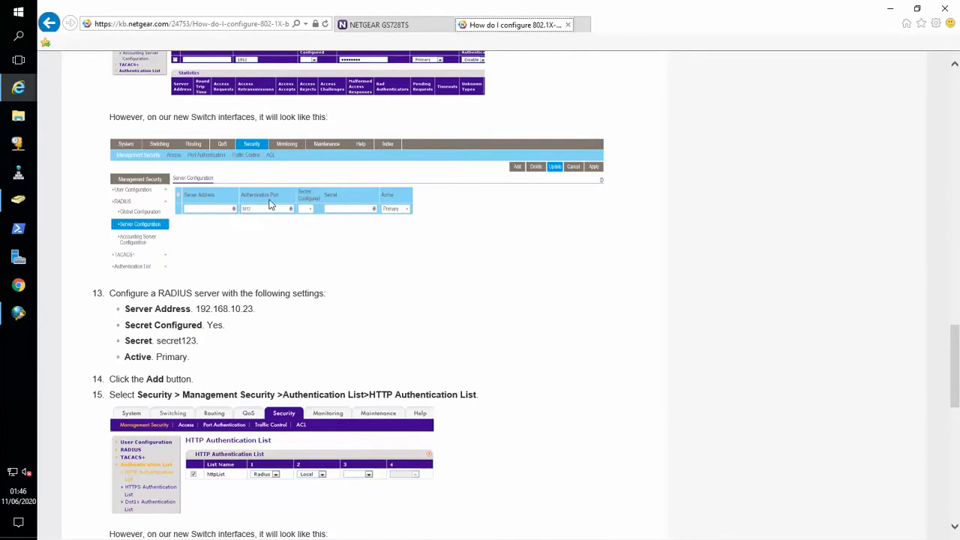
scroll(285, 254, down, 2)
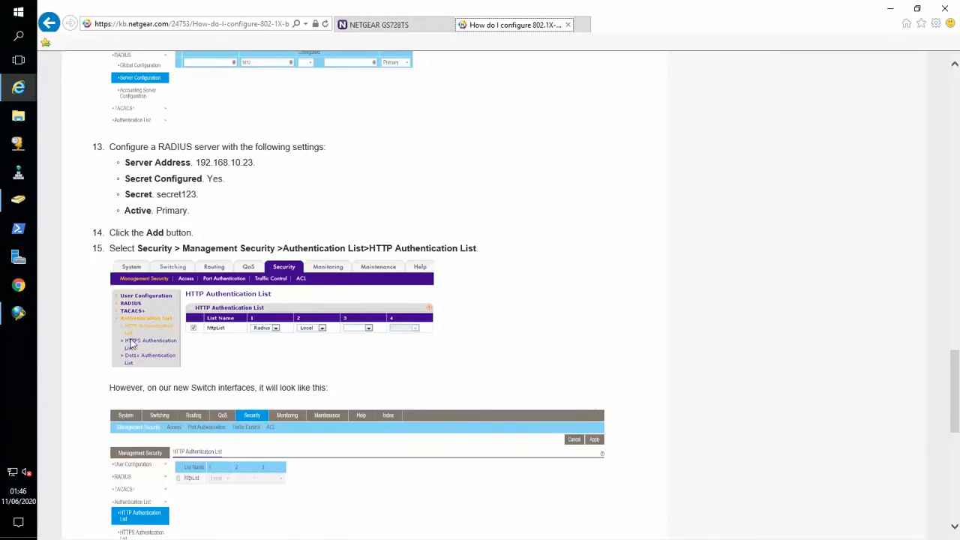
- Open the switch's RADIUS accounting server configuration and examine its server address, port and secret fields
click(380, 26)
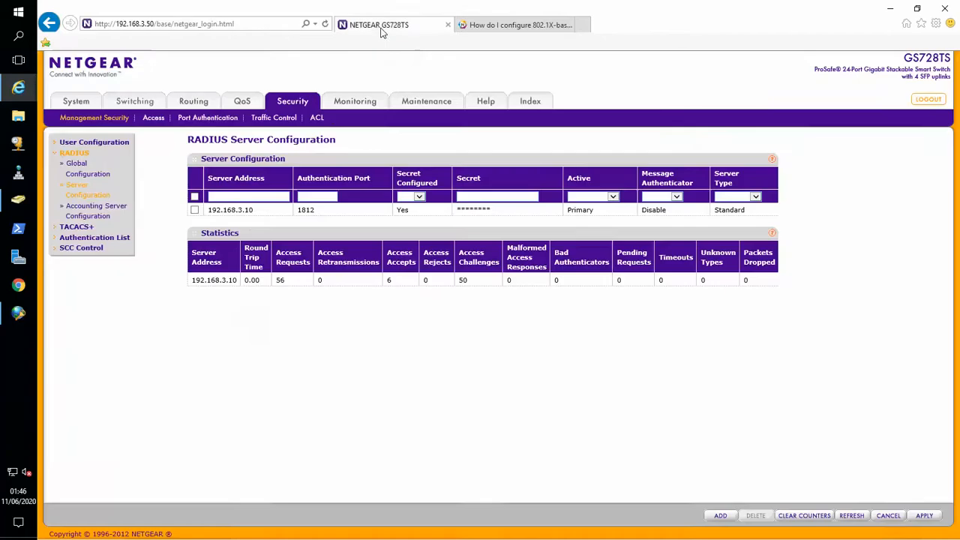
click(96, 216)
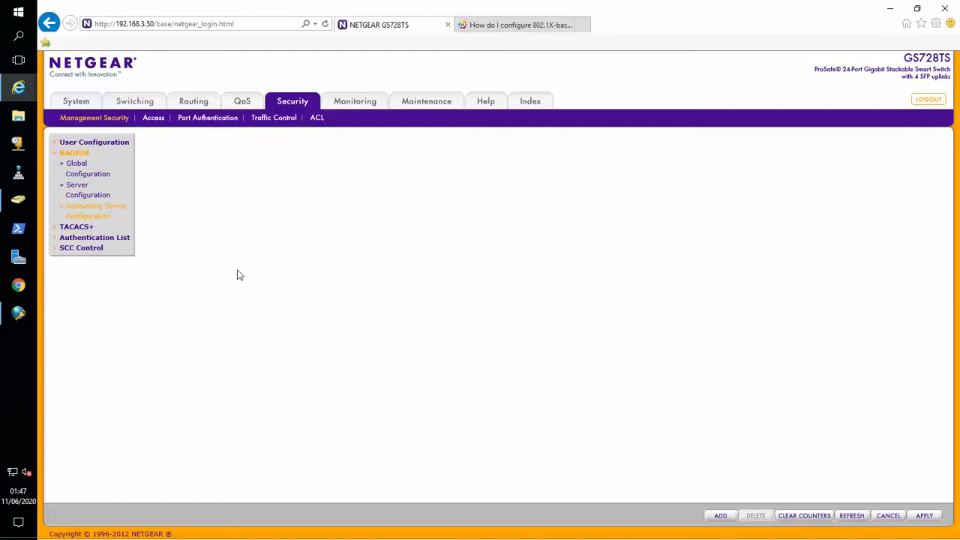
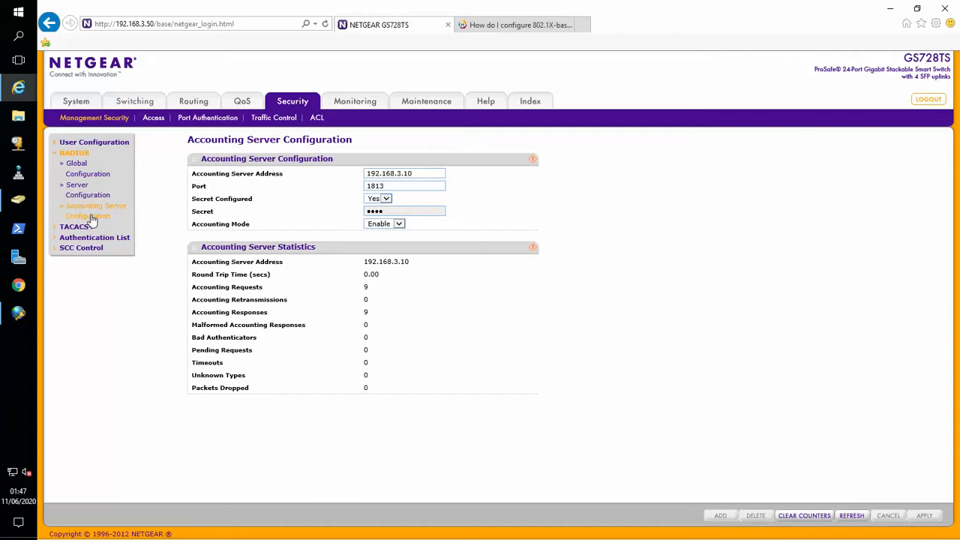
drag(422, 176, 360, 174)
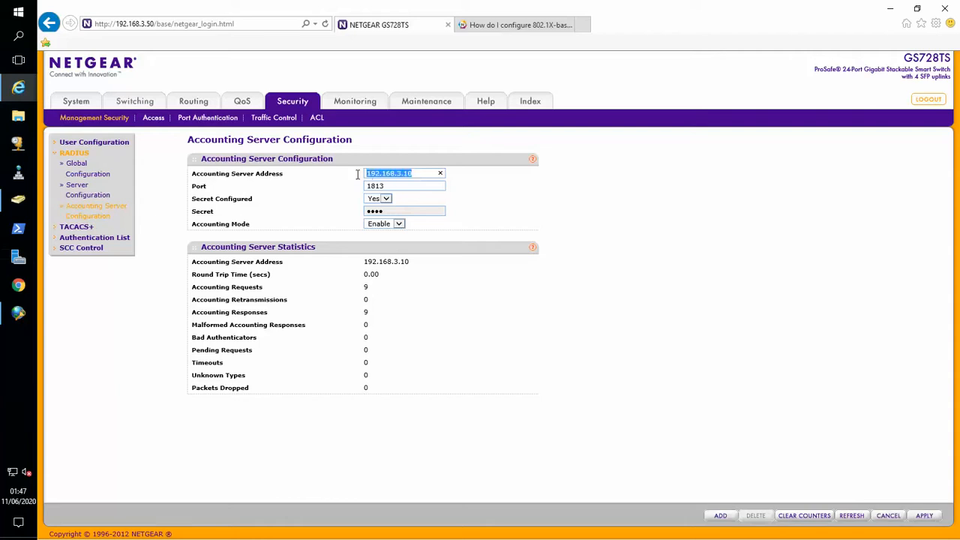
click(425, 174)
double_click(376, 174)
drag(393, 186, 360, 187)
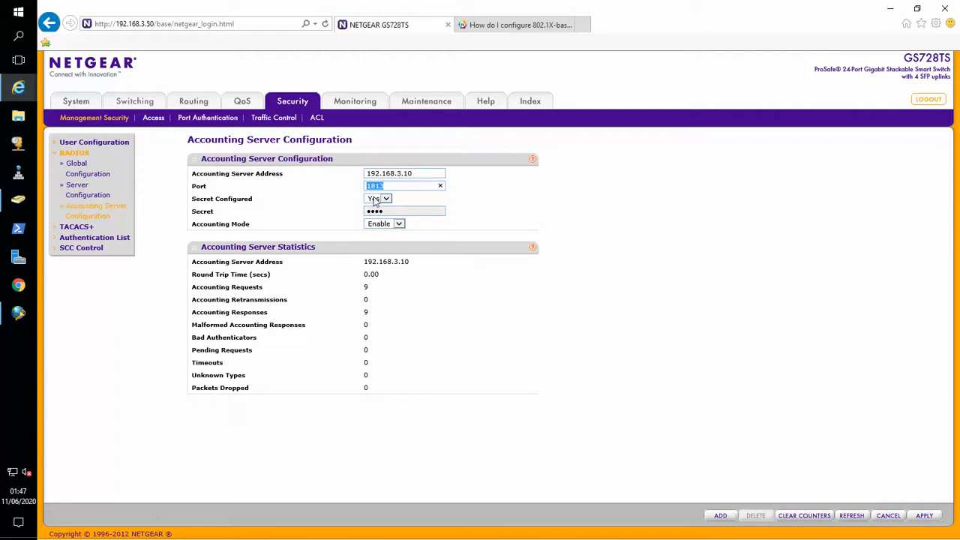
drag(404, 213, 357, 213)
click(412, 214)
drag(413, 213, 359, 214)
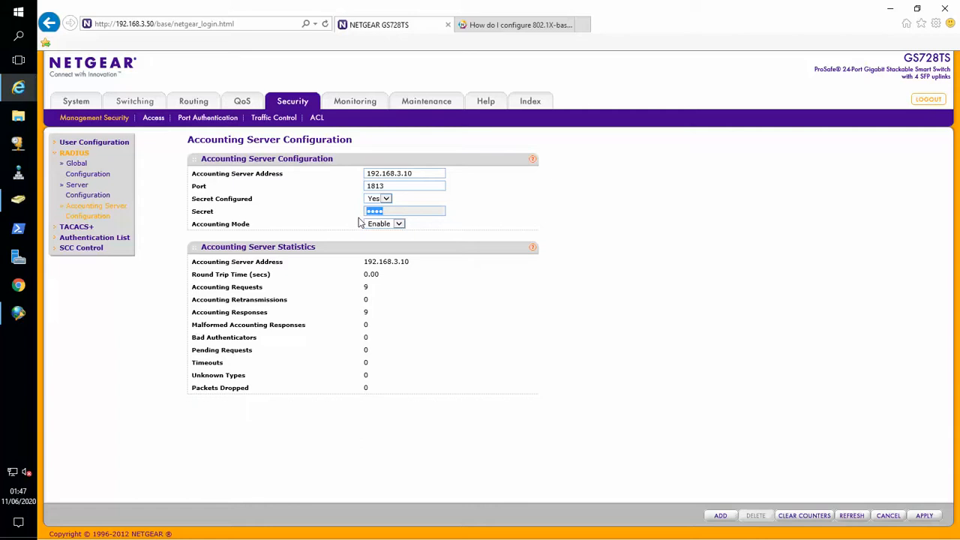
- Check the switch's RADIUS global configuration and the Active Directory registration option of the local server in Network Policy Server
click(77, 172)
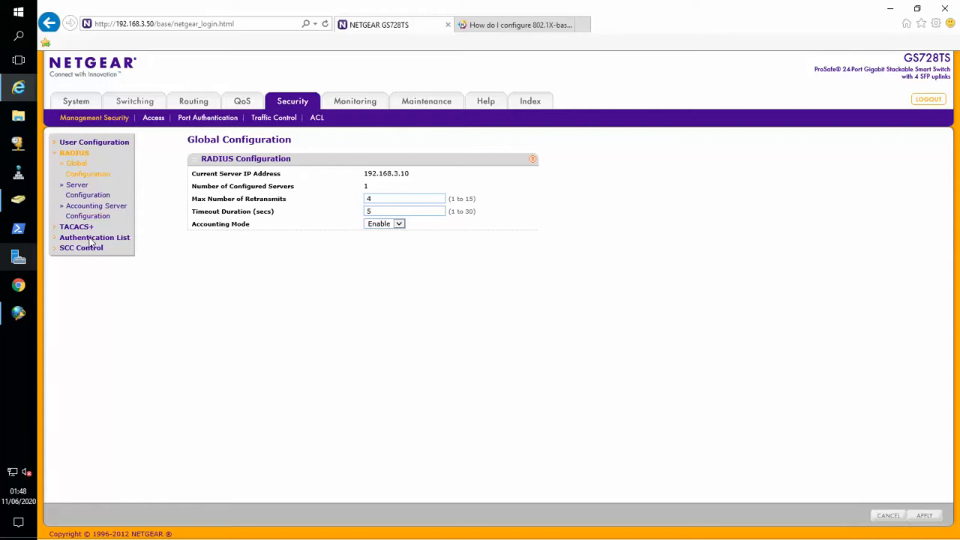
click(30, 312)
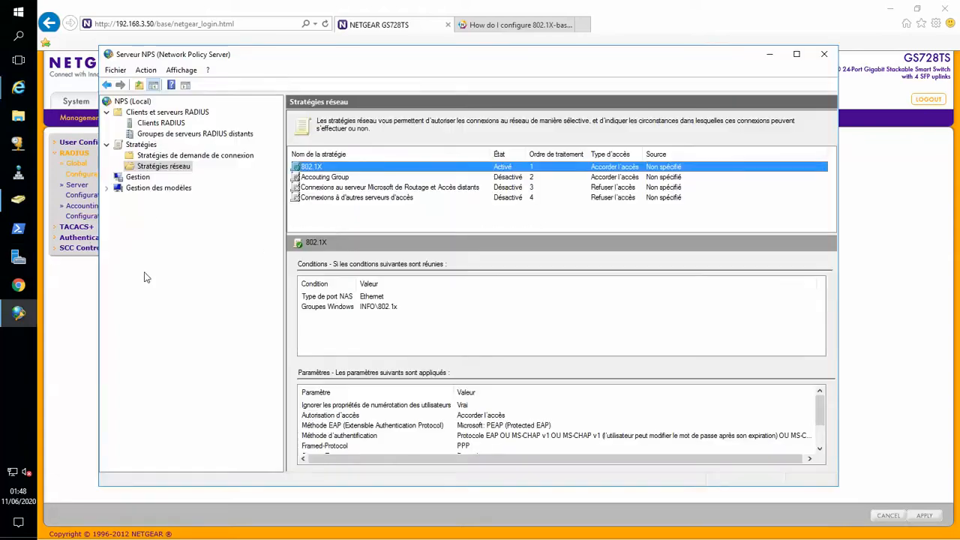
click(132, 103)
right_click(132, 103)
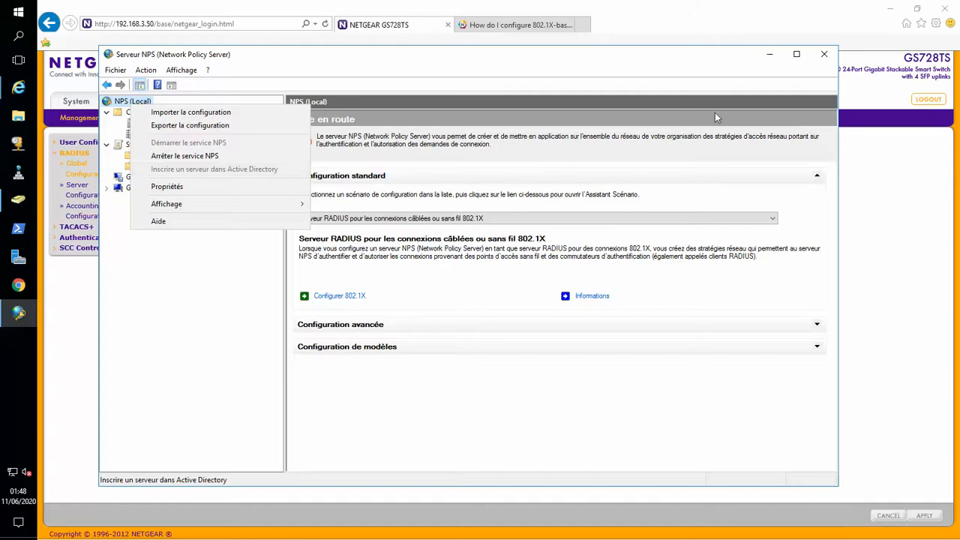
click(768, 56)
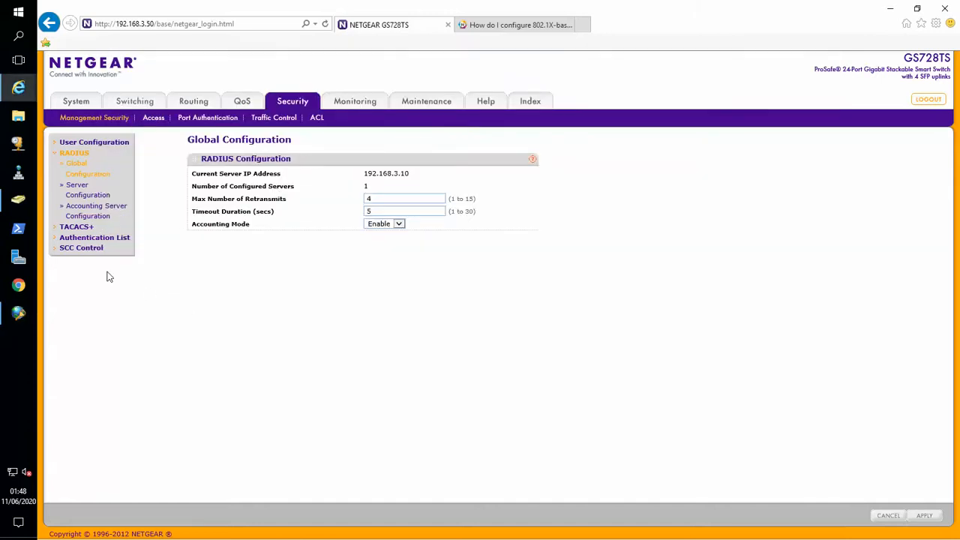
- Read the Netgear article's final steps 15 to 17 on designating RADIUS as the first HTTP authentication method
click(507, 26)
scroll(375, 255, down, 3)
scroll(375, 256, down, 5)
scroll(177, 197, up, 2)
scroll(178, 197, down, 2)
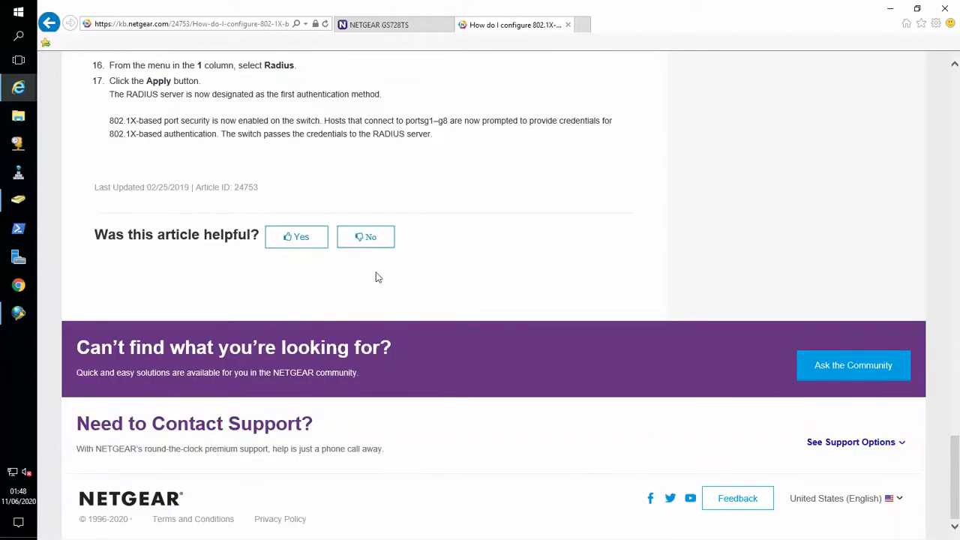
scroll(300, 184, up, 1)
scroll(300, 184, up, 4)
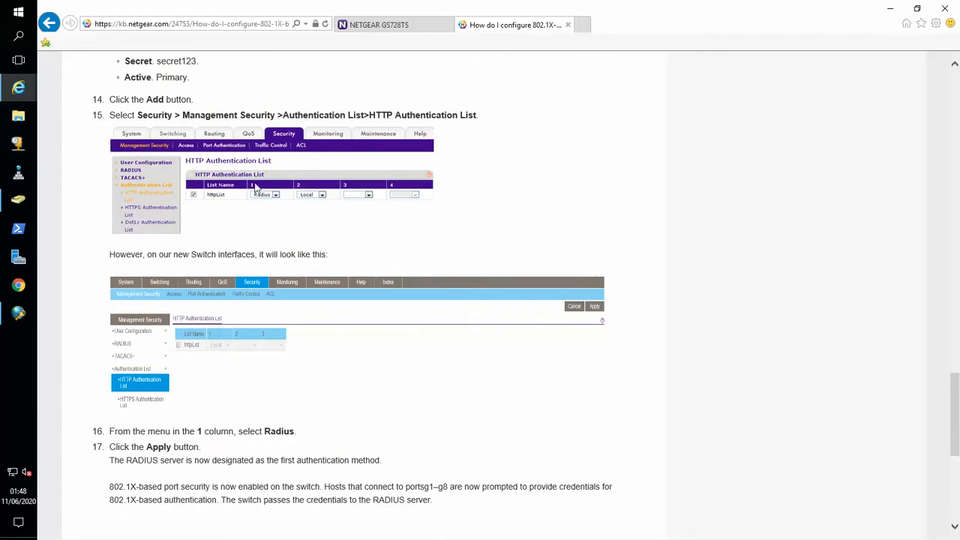
scroll(243, 352, down, 2)
scroll(245, 356, up, 2)
- Open the switch's HTTP Authentication List, select httpList, and check the options for its first authentication method
click(358, 25)
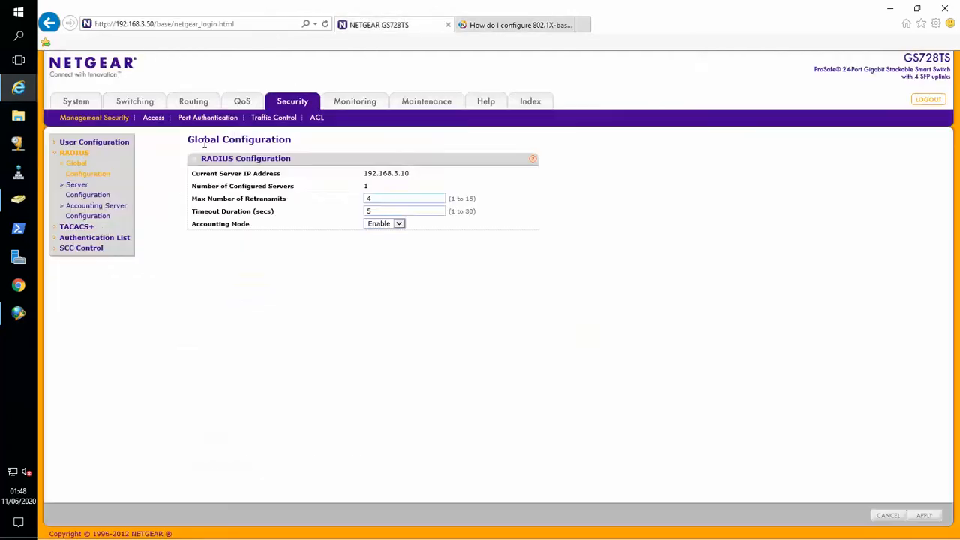
click(94, 237)
click(84, 196)
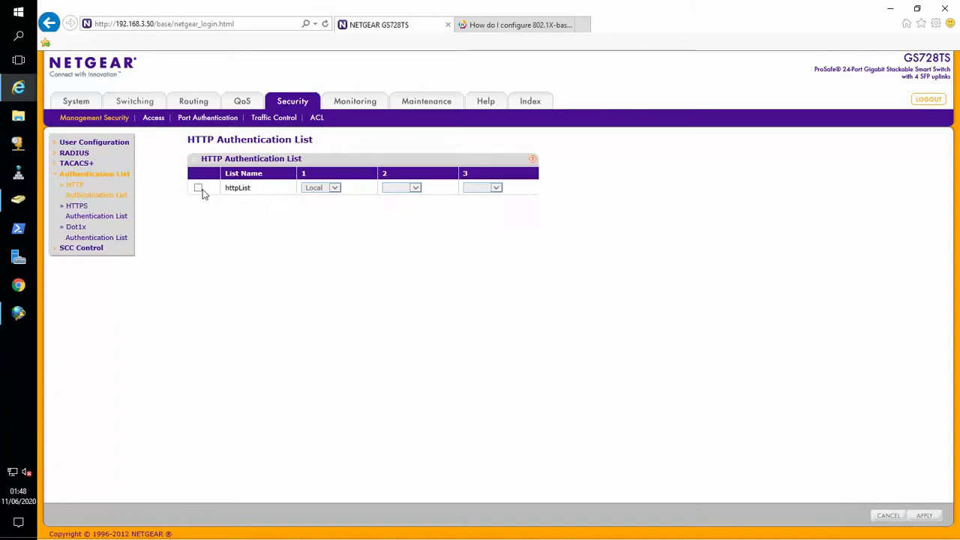
click(199, 188)
click(322, 189)
click(315, 197)
- Compare with the Netgear article's HTTP Authentication List example and its closing steps 16 and 17
click(518, 25)
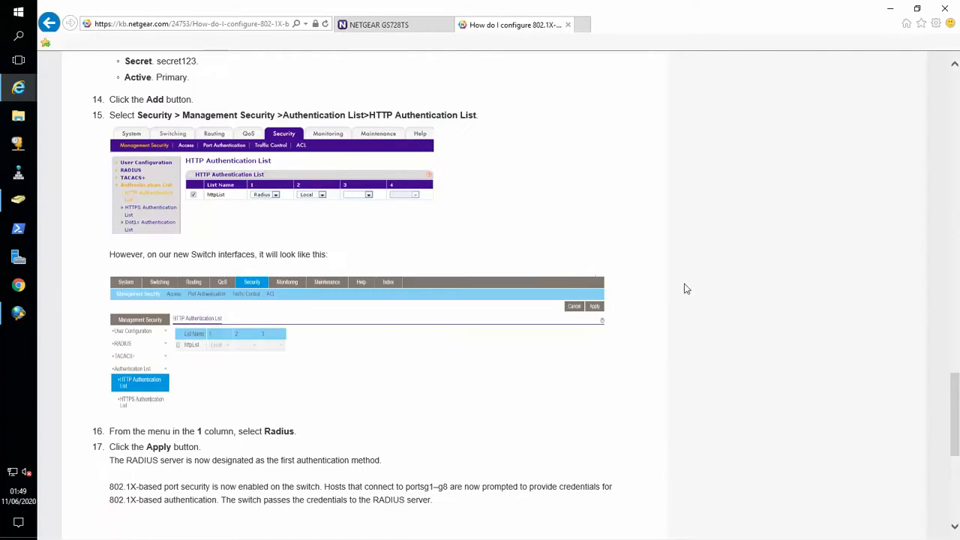
scroll(238, 368, down, 2)
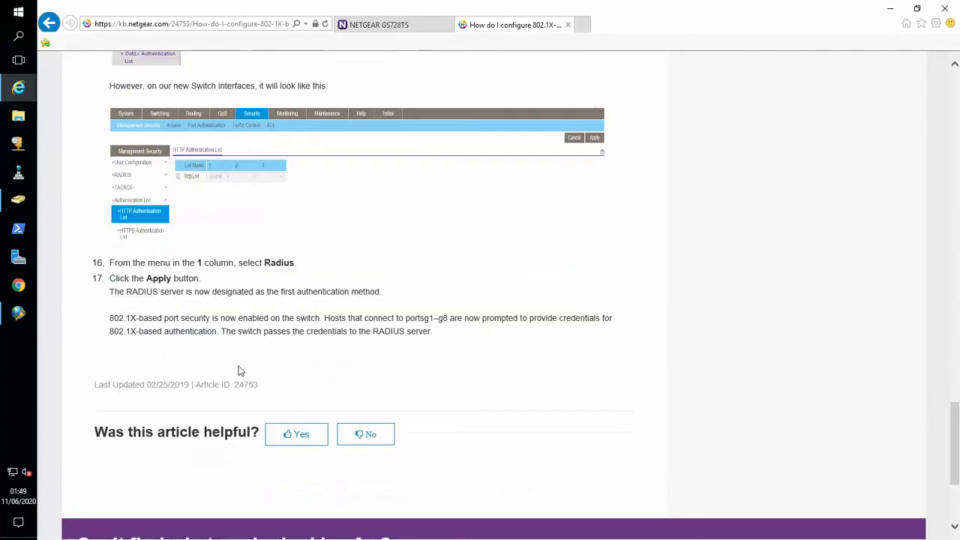
scroll(272, 331, up, 3)
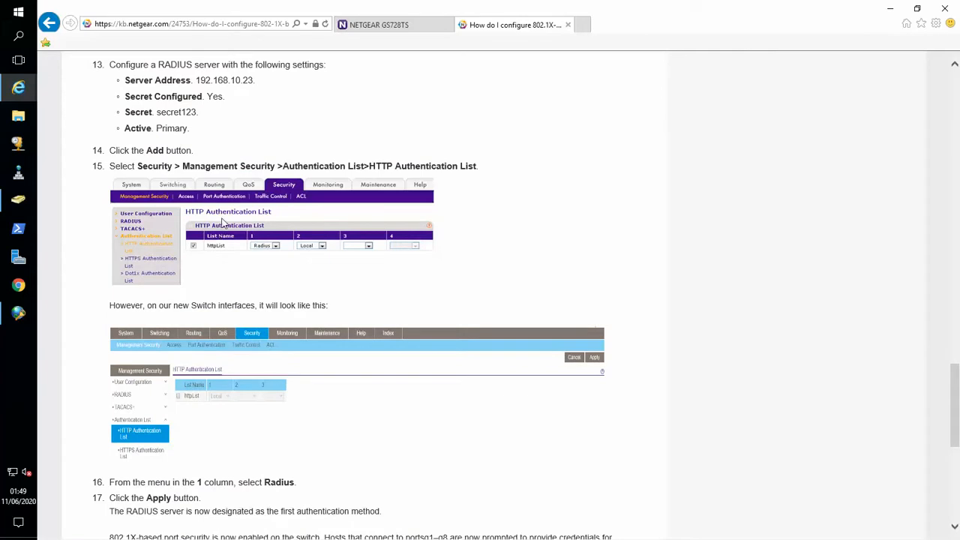
- Return to the switch's HTTP Authentication List, review the httpList entry and deselect it
click(378, 24)
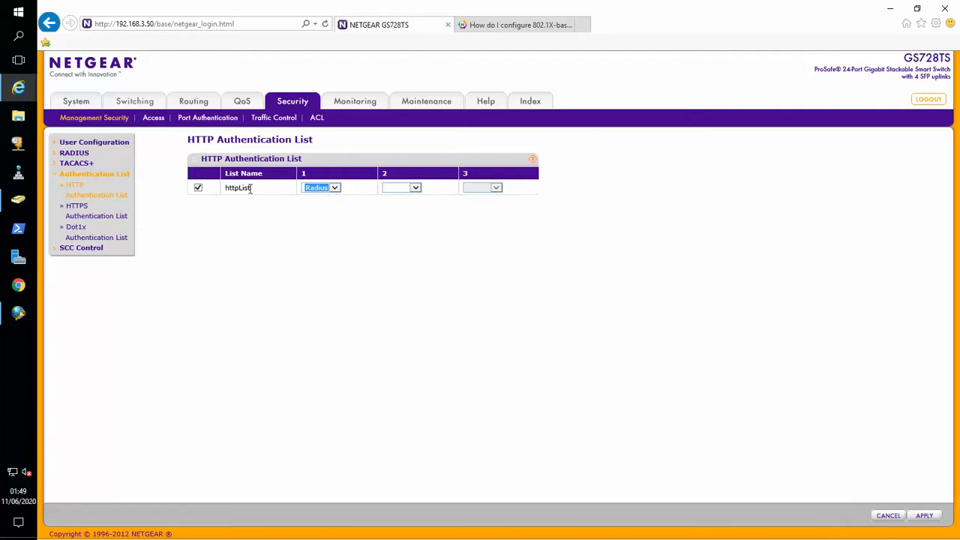
drag(252, 193, 222, 192)
click(198, 188)
- Open the switch's Dot1x Authentication List, select dot1xList and check the options for its authentication method
click(77, 235)
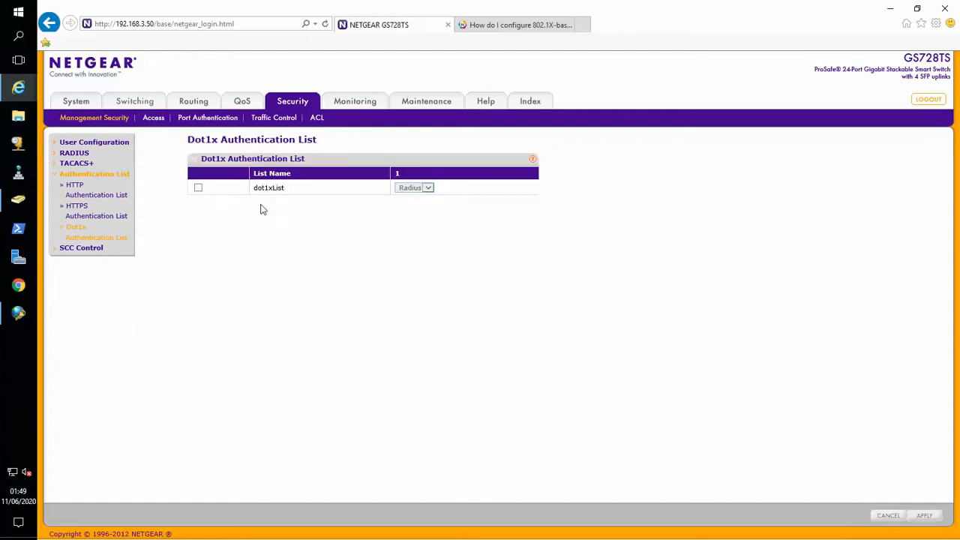
click(198, 188)
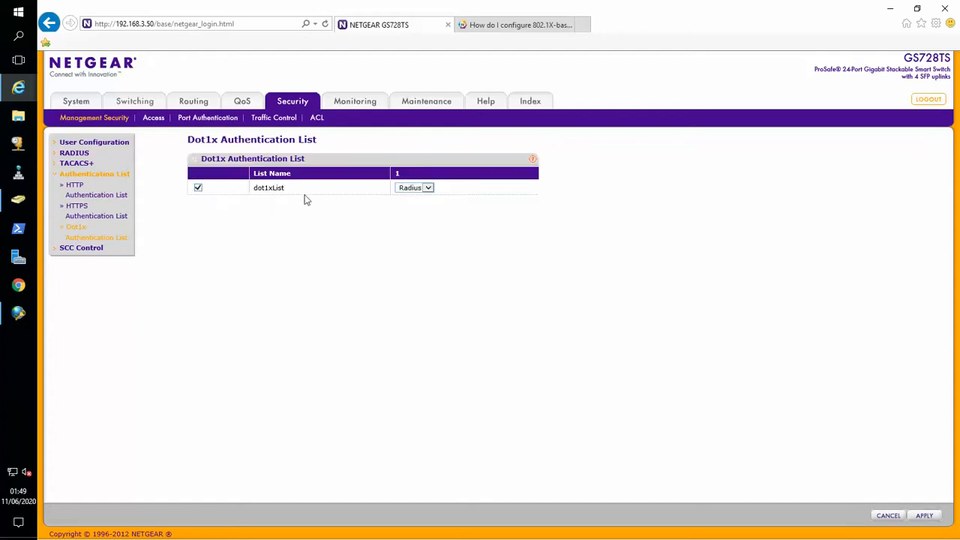
click(427, 189)
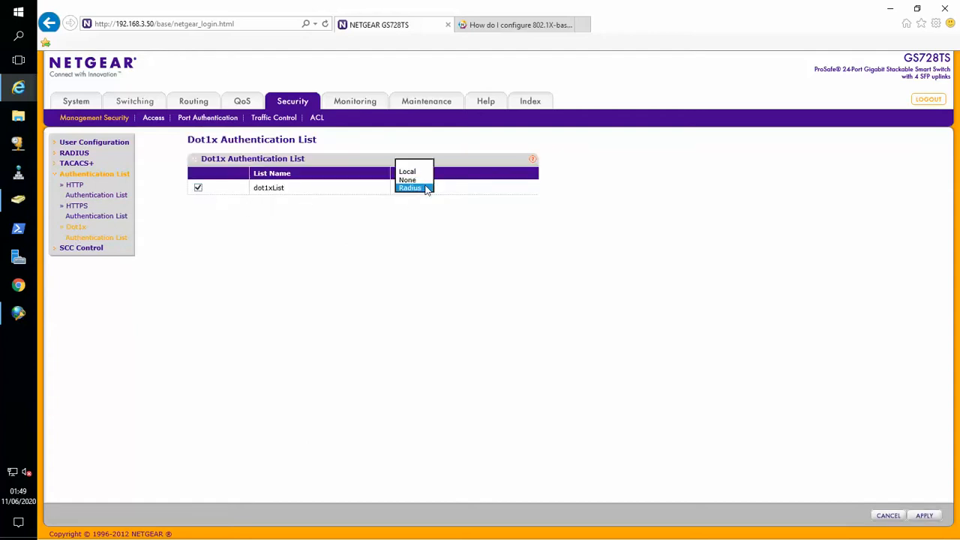
click(411, 341)
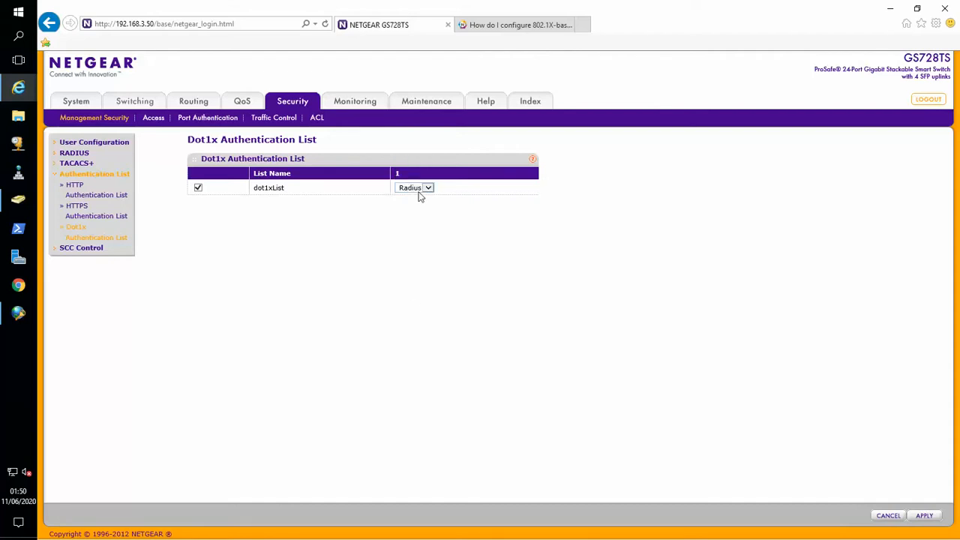
click(426, 188)
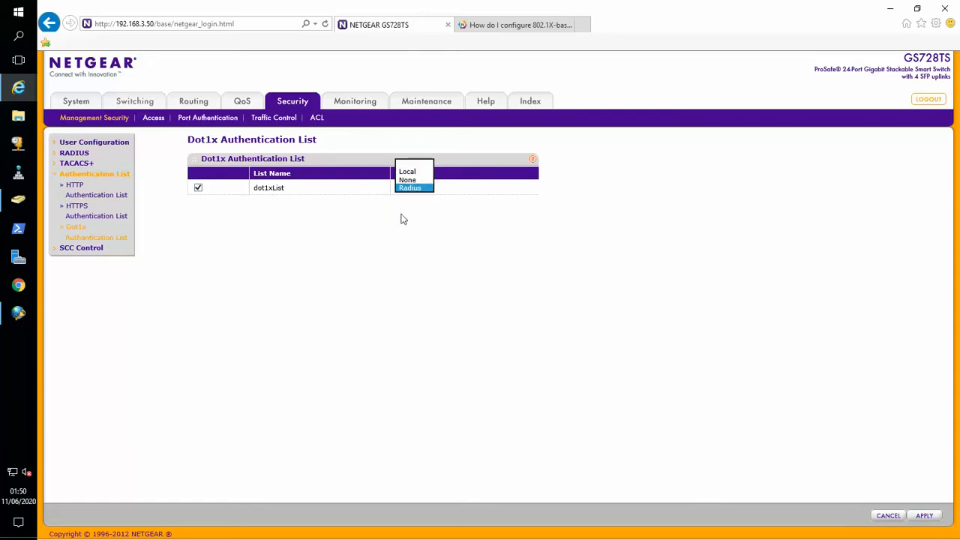
click(673, 414)
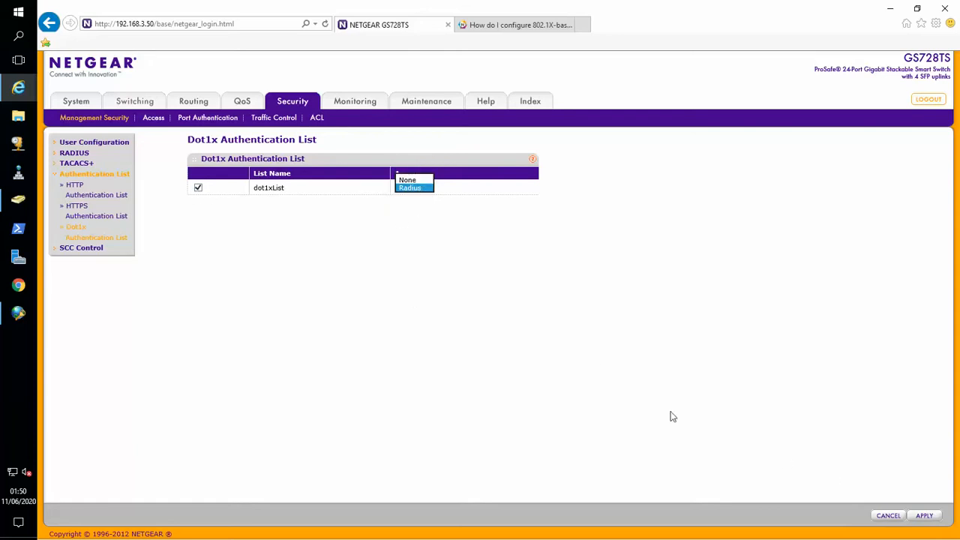
- Look through the switch's Port Authentication, MAC filter and Port Security configuration pages
click(221, 122)
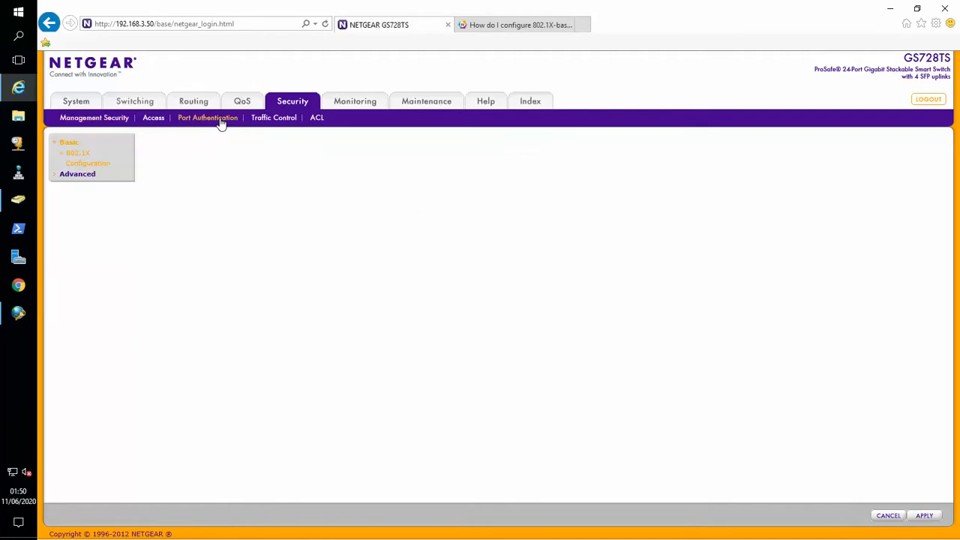
click(276, 120)
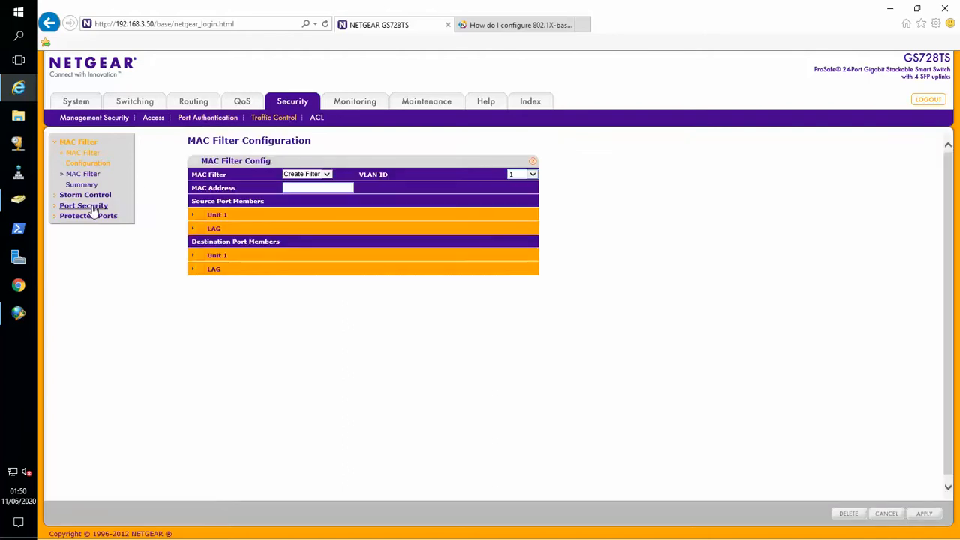
click(87, 206)
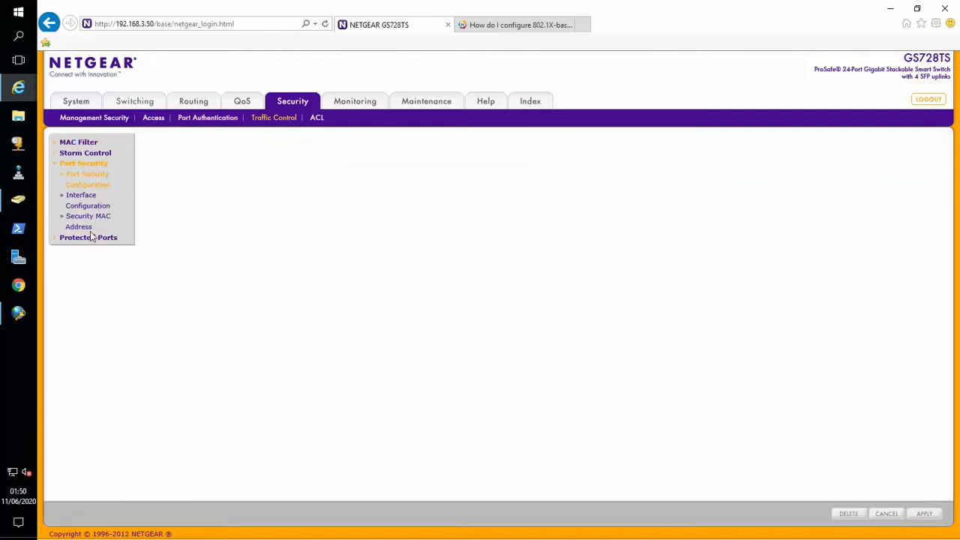
- Display the switch's EAP Statistics for all ports
click(347, 105)
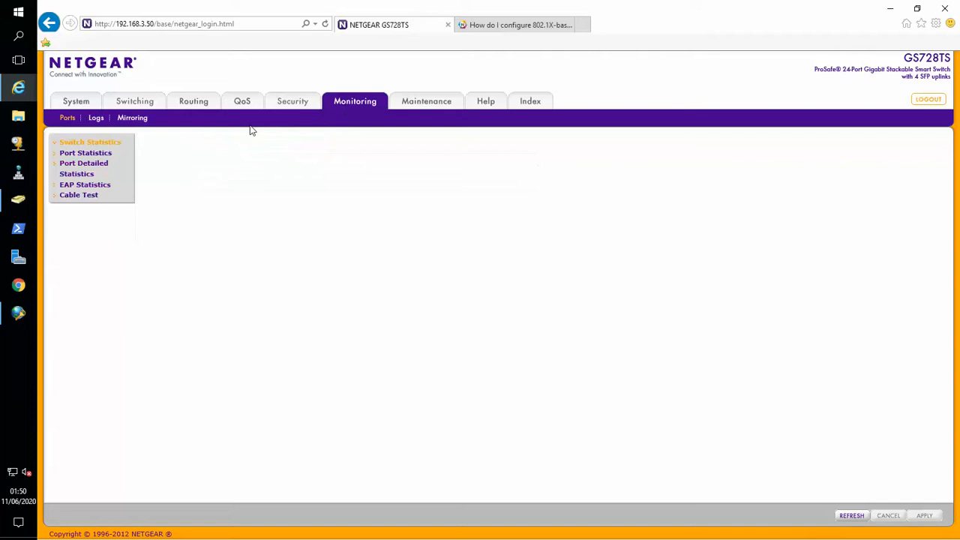
click(83, 184)
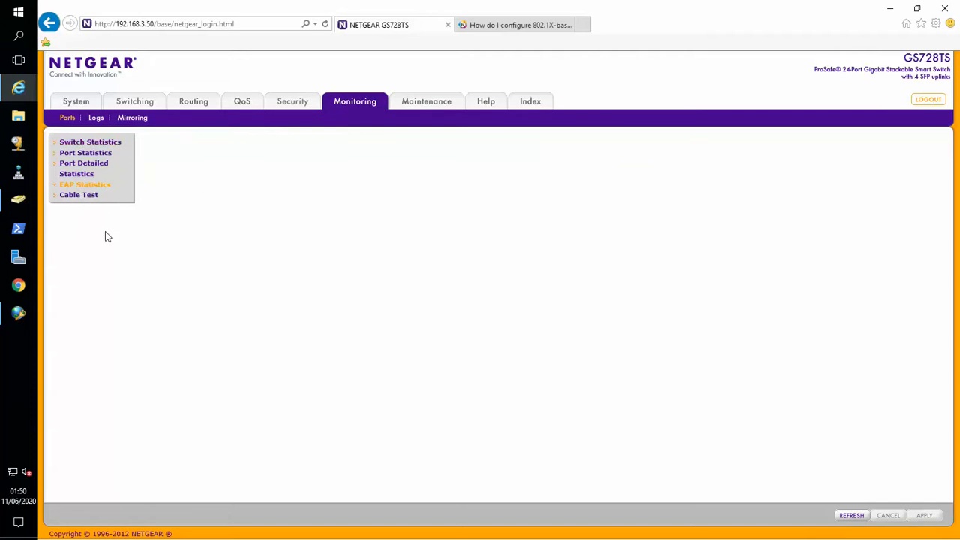
click(67, 188)
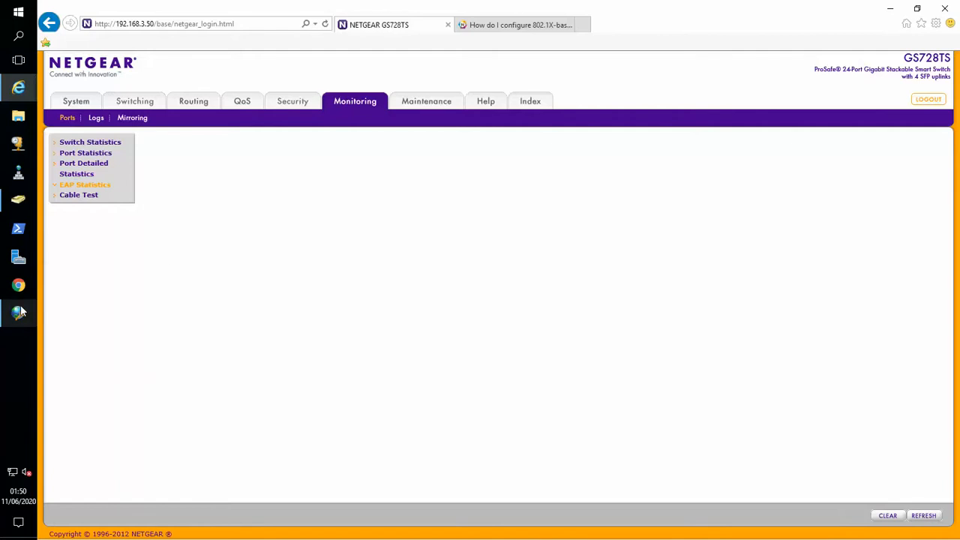
- Bring up the Network Policy Server console and minimize the browser window
mouse_move(21, 312)
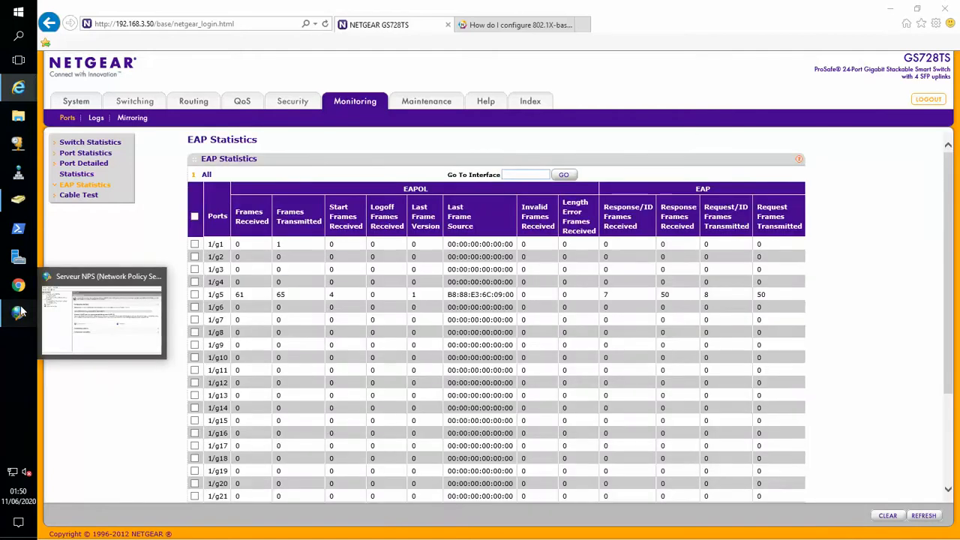
click(21, 312)
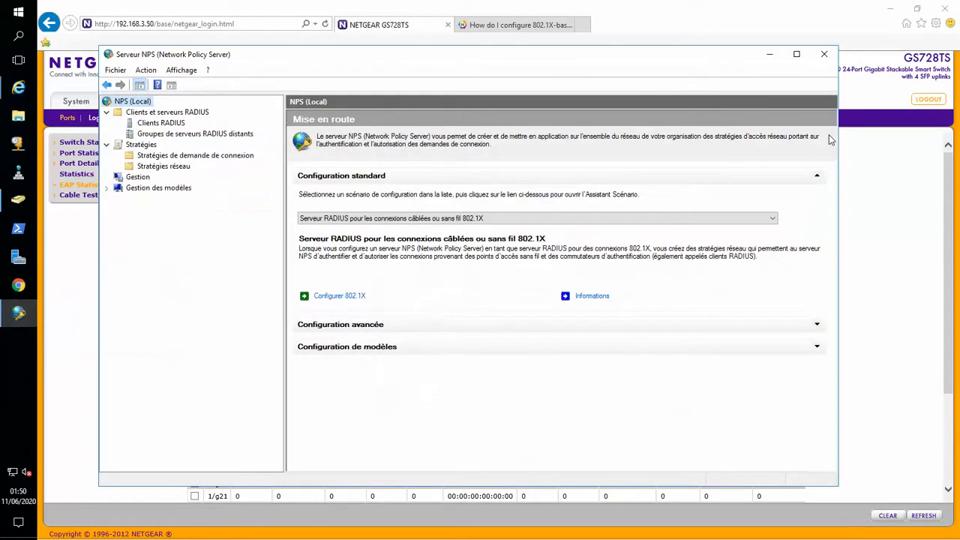
click(888, 24)
click(891, 9)
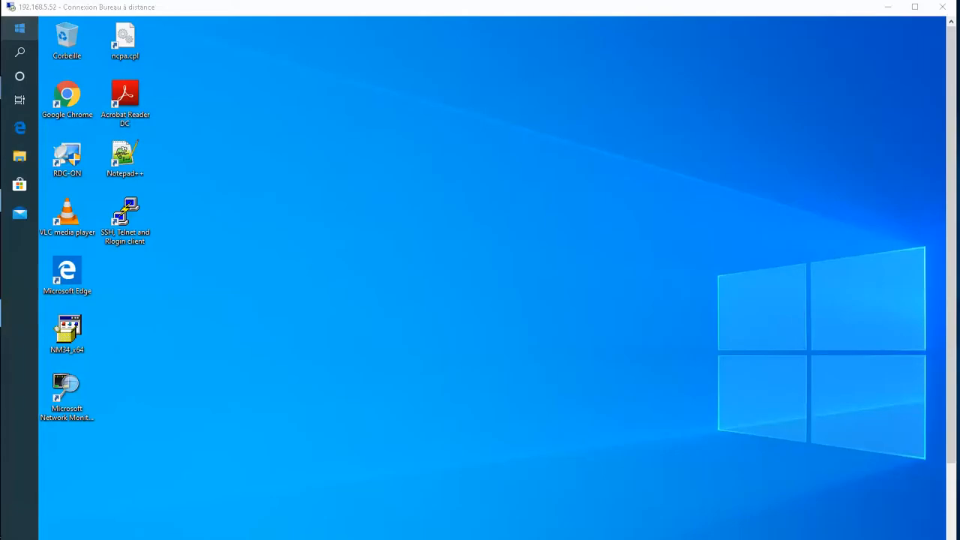
- Open the Services console on the remote Windows client at 192.168.5.52 and maximize it
click(21, 29)
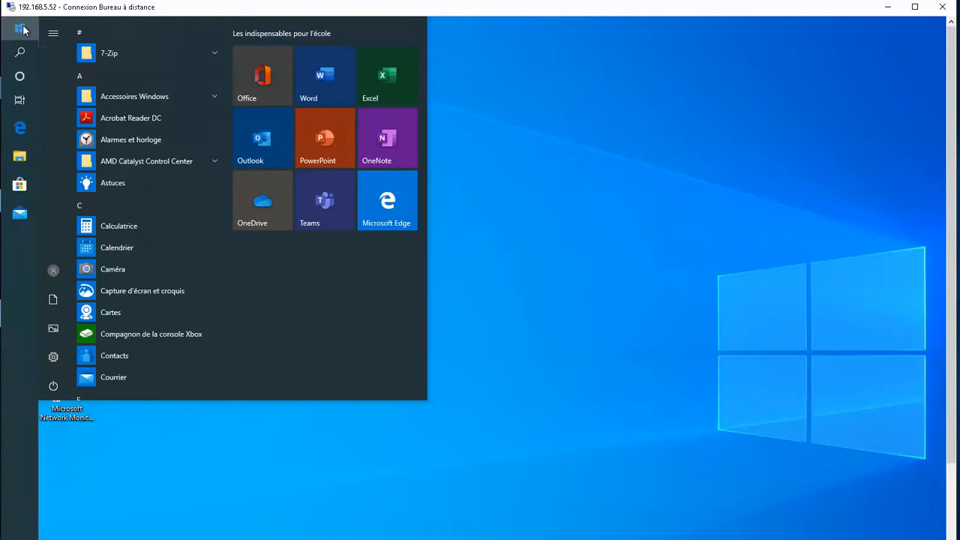
text(services)
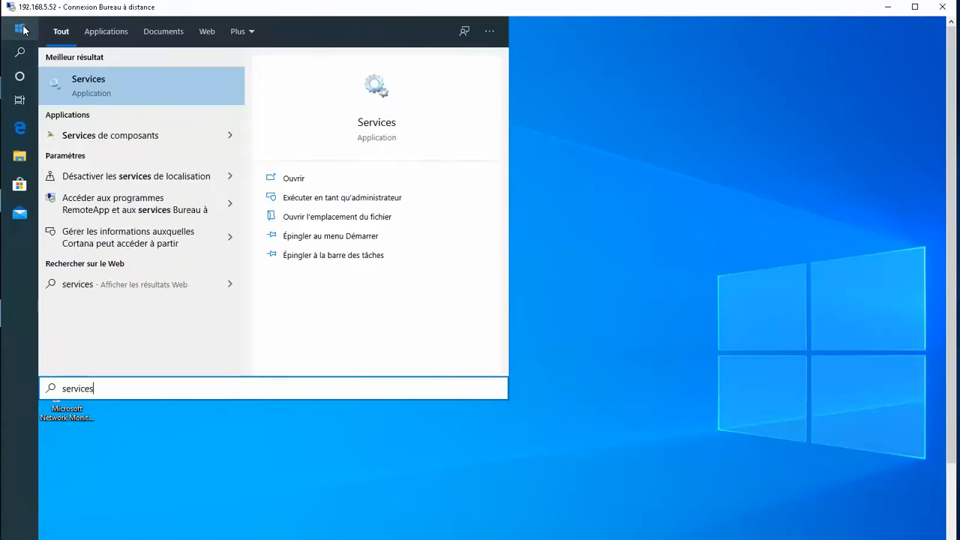
key(Return)
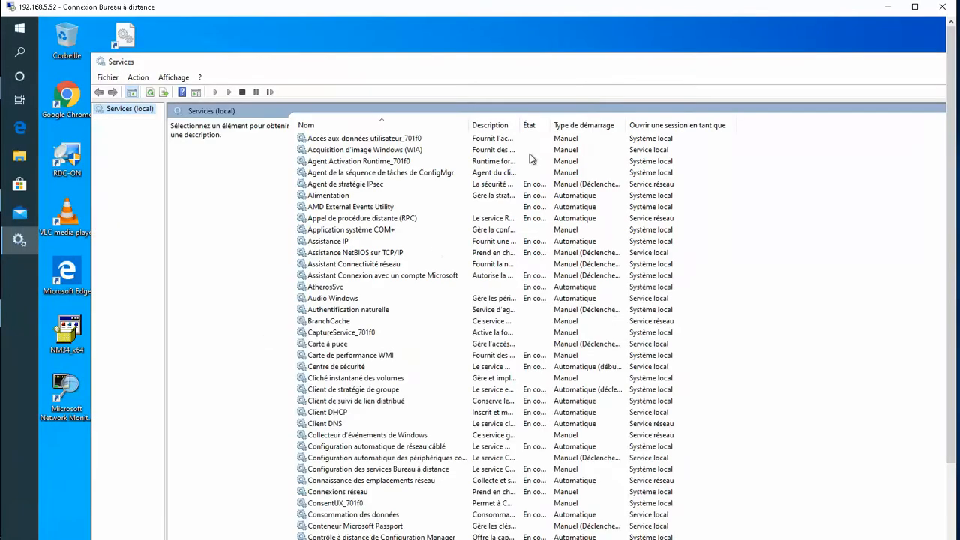
double_click(512, 64)
- Check the startup type options of the "Configuration automatique de réseau câblé" service and cancel its properties dialog
click(315, 215)
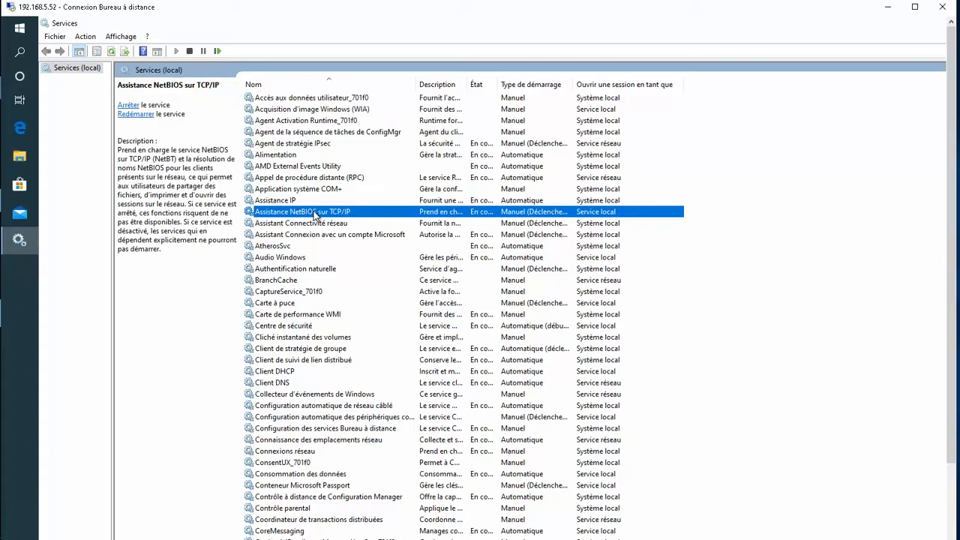
text(con)
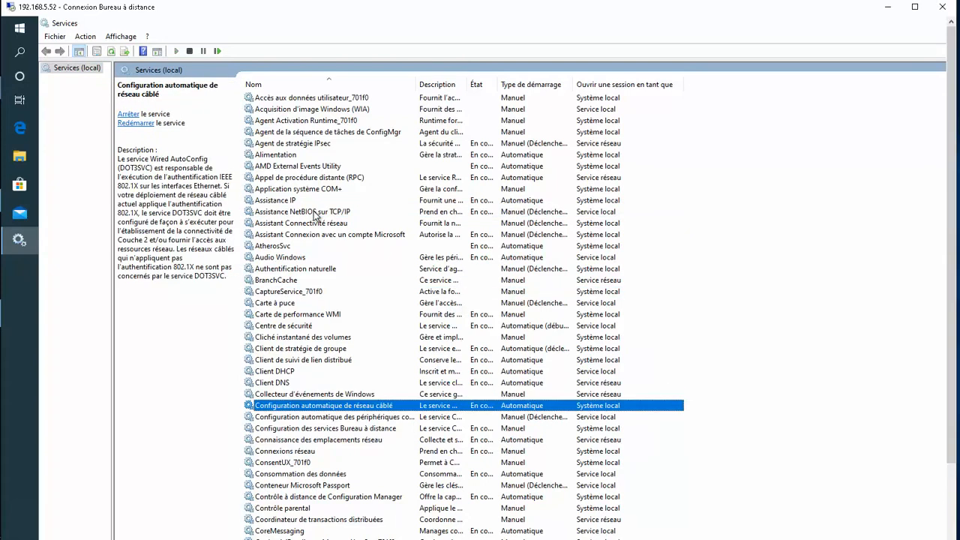
scroll(315, 215, down, 2)
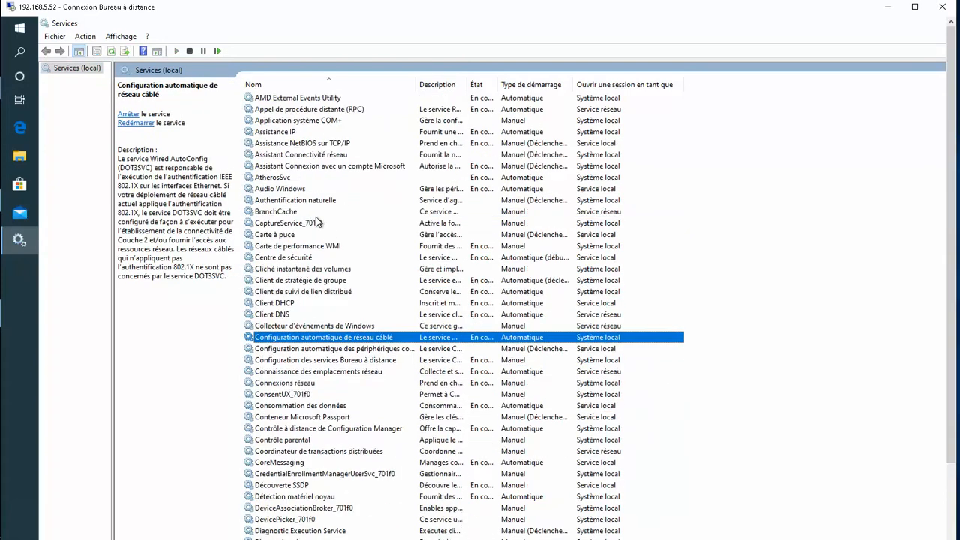
double_click(403, 338)
click(630, 318)
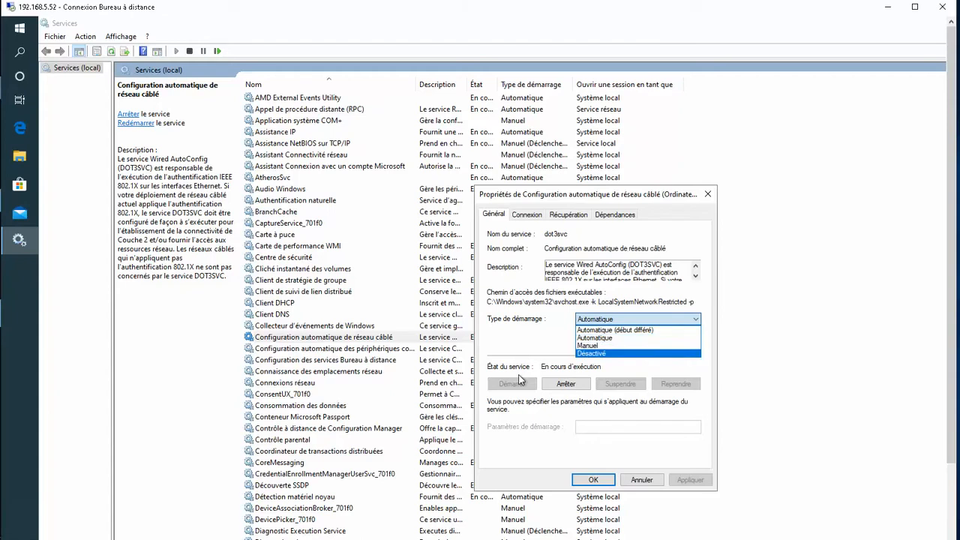
click(492, 387)
click(646, 480)
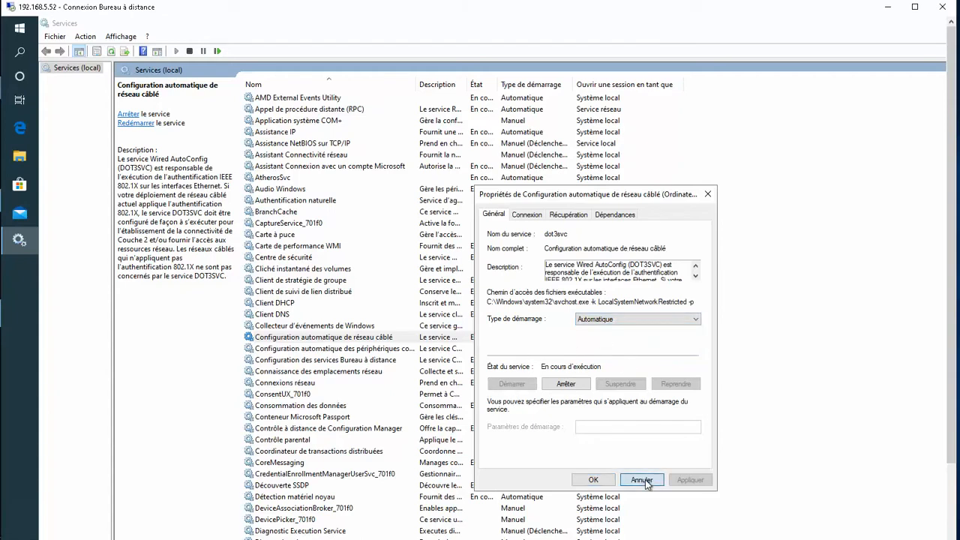
click(942, 6)
click(562, 309)
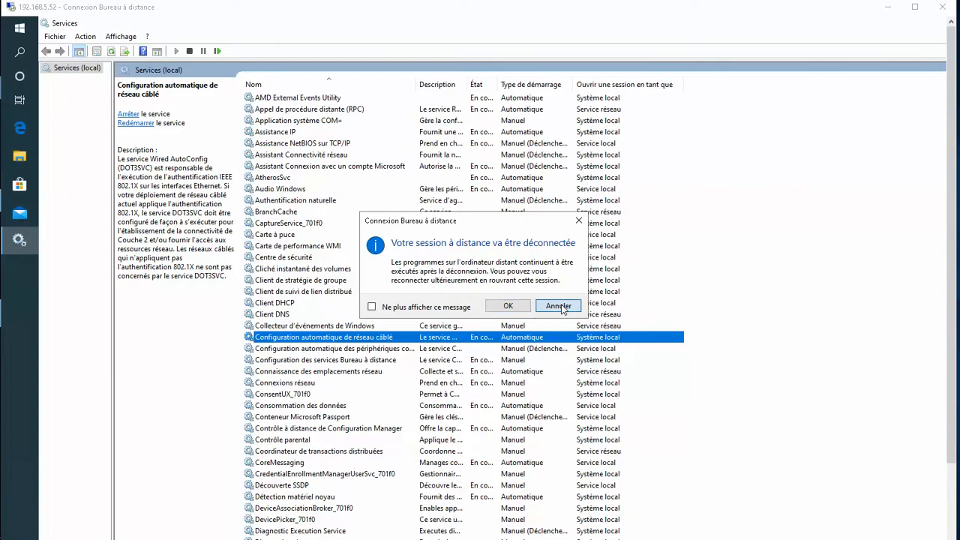
click(887, 7)
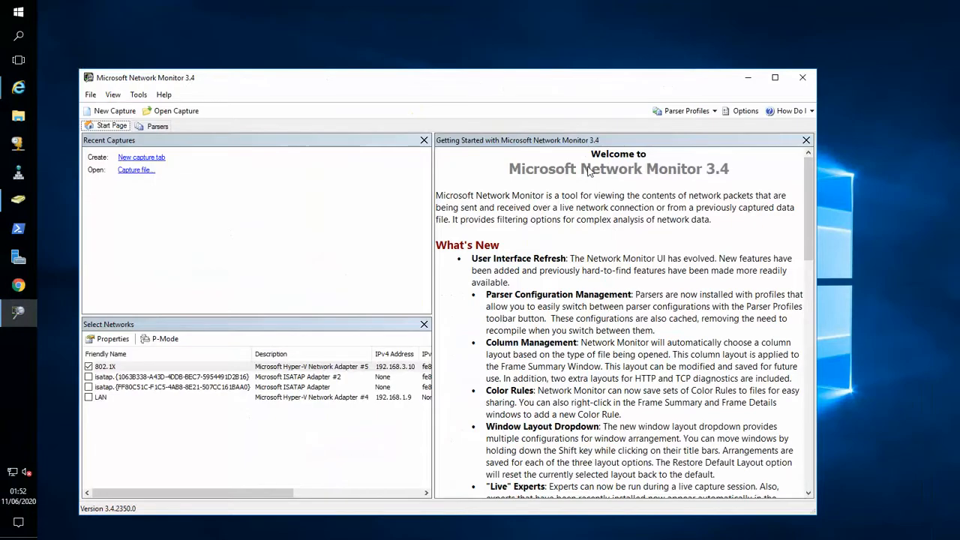
key(alt+Tab)
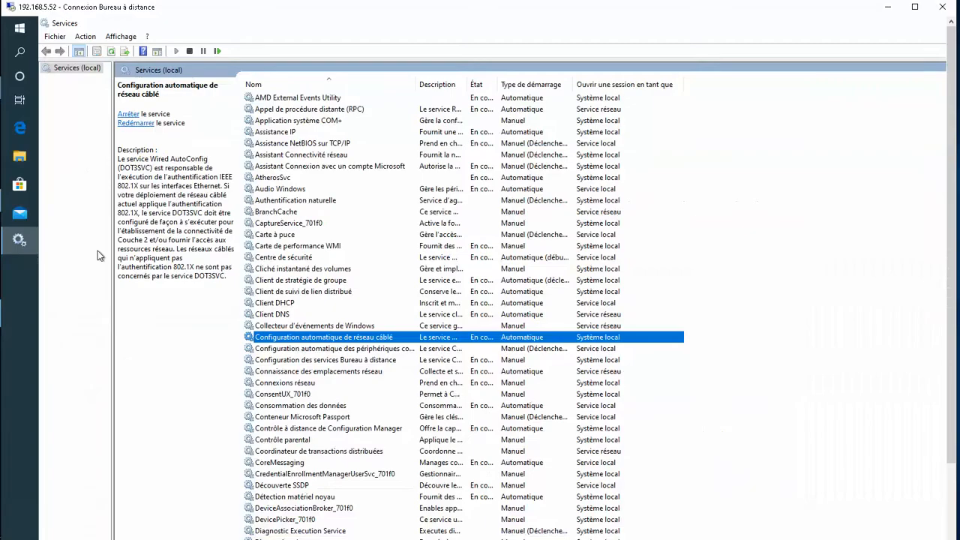
- Close the Services console on the remote client and reposition the Remote Desktop window
scroll(441, 329, down, 5)
scroll(433, 333, up, 1)
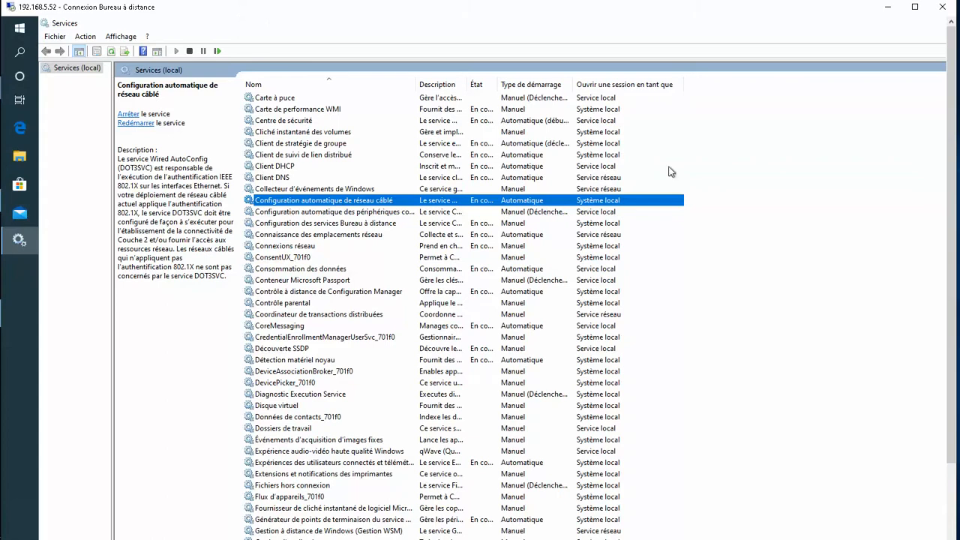
mouse_move(949, 89)
mouse_down()
mouse_move(947, 117)
mouse_move(947, 71)
mouse_up()
drag(837, 11, 776, 0)
double_click(817, 14)
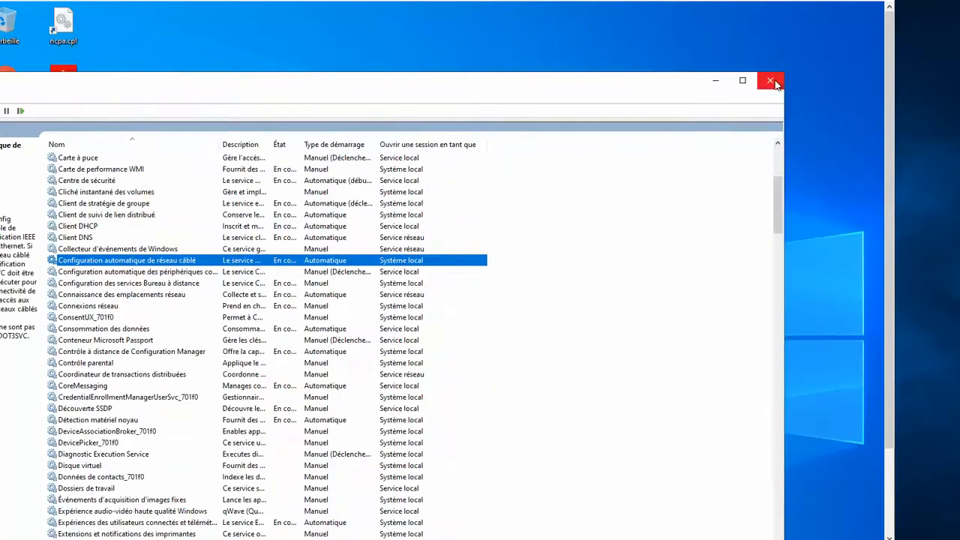
click(772, 82)
drag(780, 6, 838, 22)
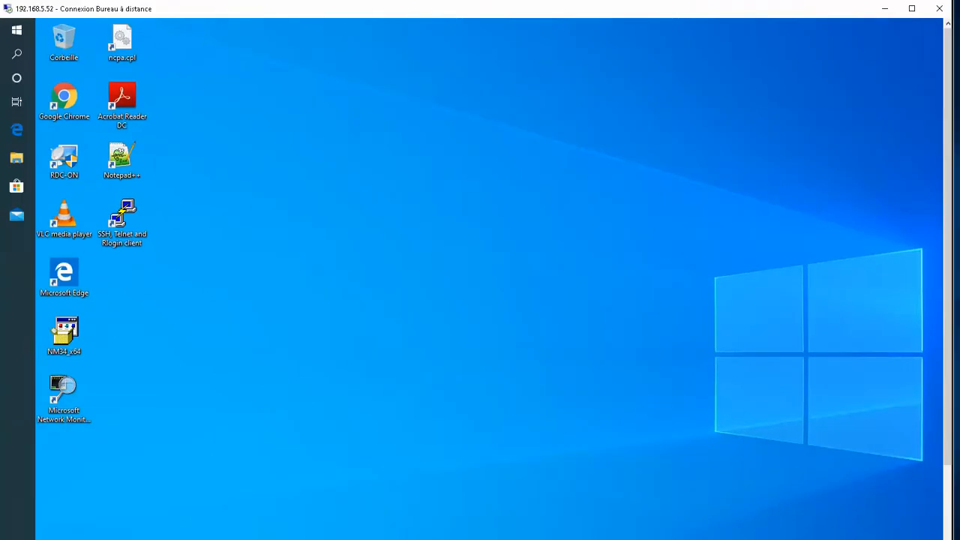
- Open the remote client's network and Internet settings and go to "Centre Réseau et partage"
double_click(219, 13)
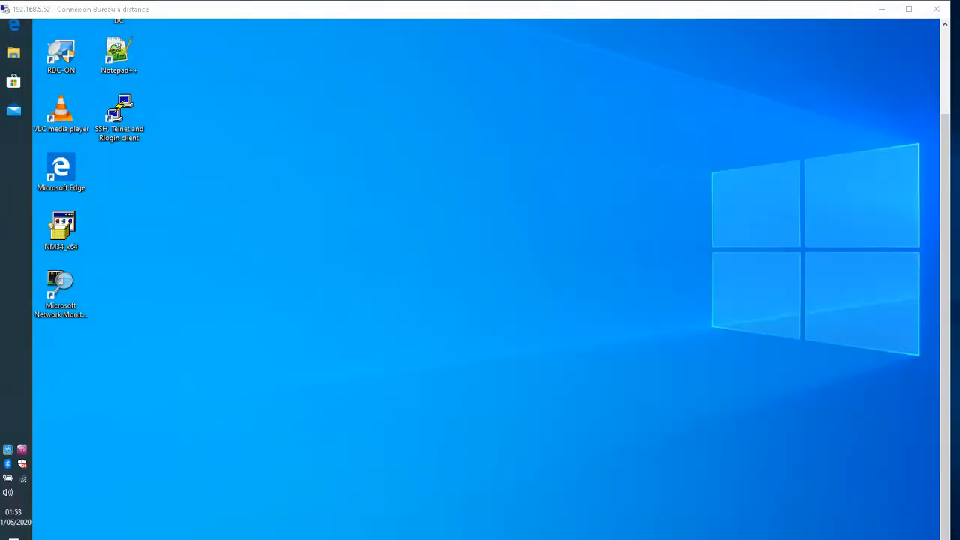
right_click(23, 480)
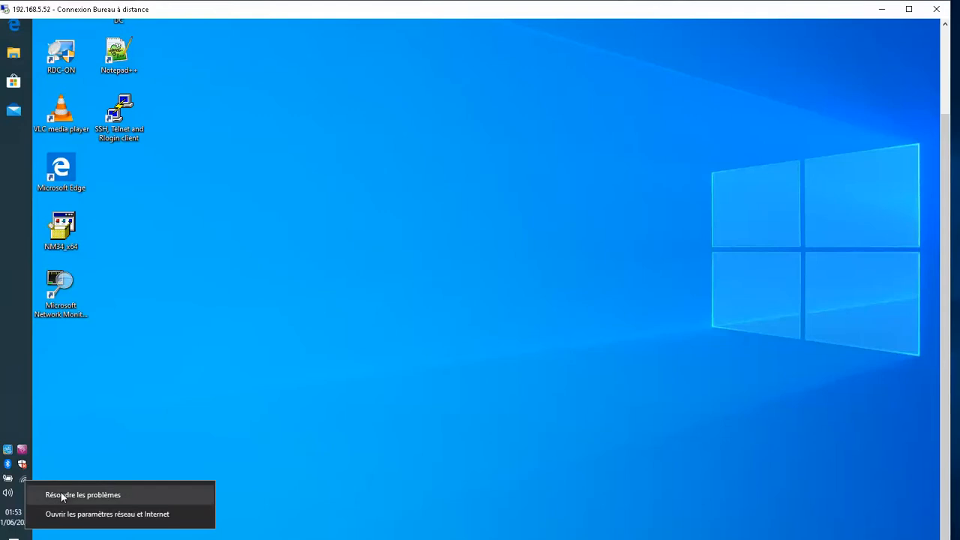
click(102, 515)
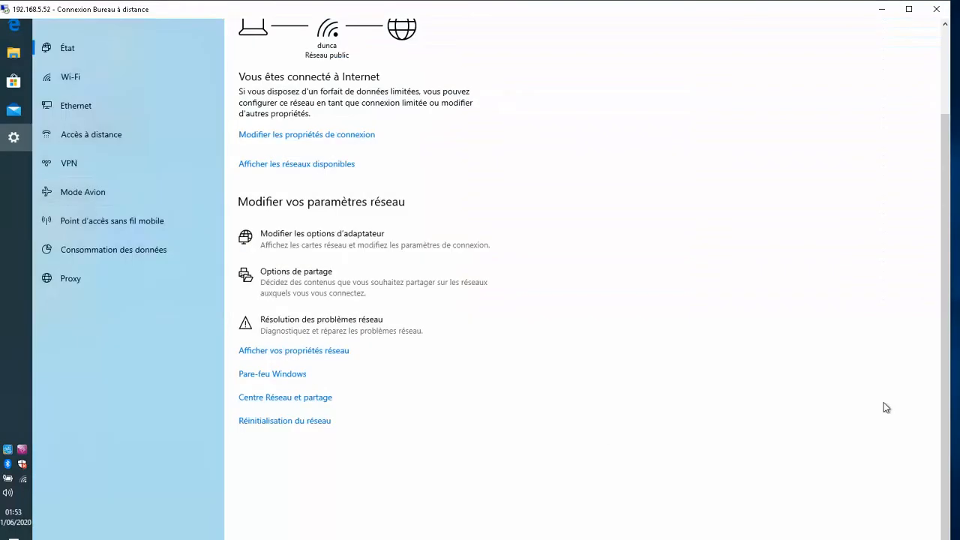
drag(948, 386, 947, 302)
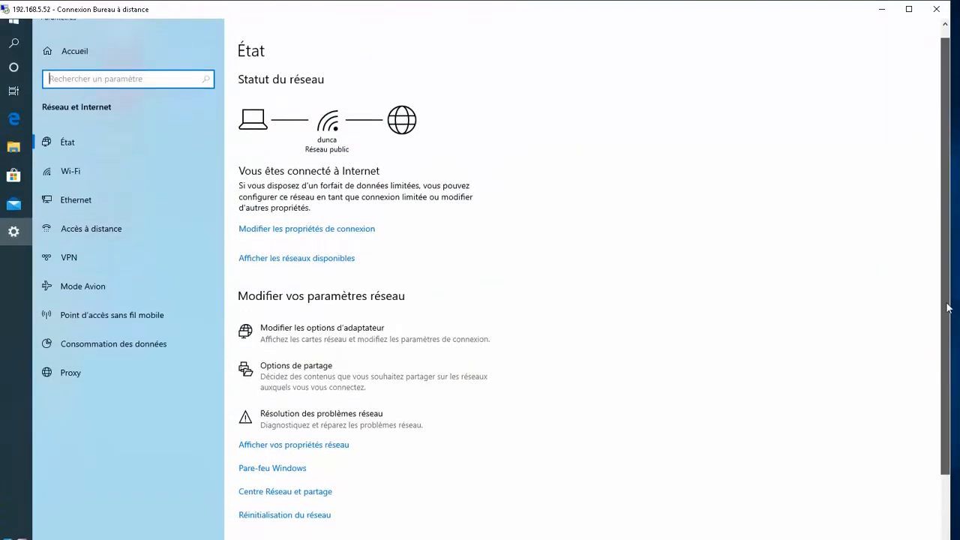
click(283, 502)
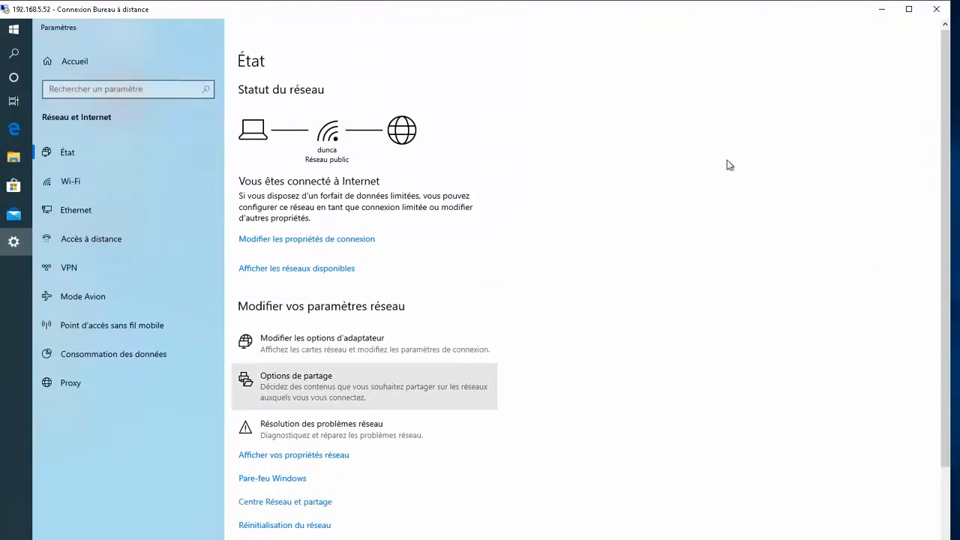
- Keep the remote session connected and close the client's "Paramètres" window, leaving "Centre Réseau et partage" open
click(937, 13)
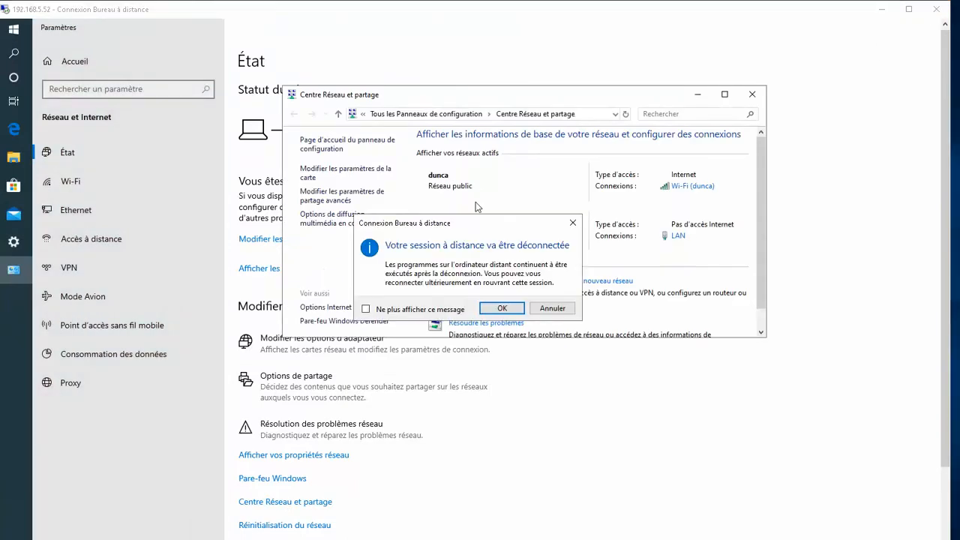
click(552, 307)
drag(570, 539, 743, 539)
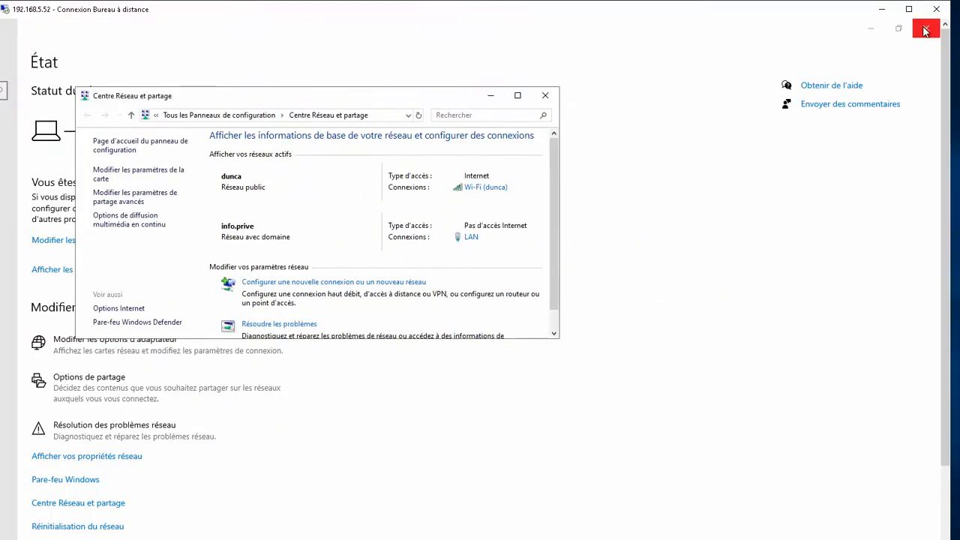
click(927, 27)
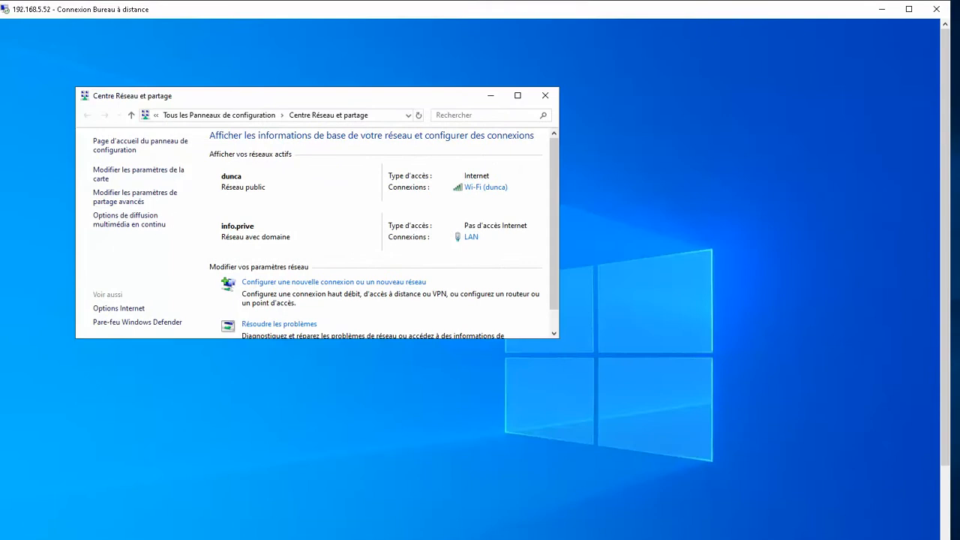
drag(743, 539, 702, 539)
drag(420, 539, 339, 539)
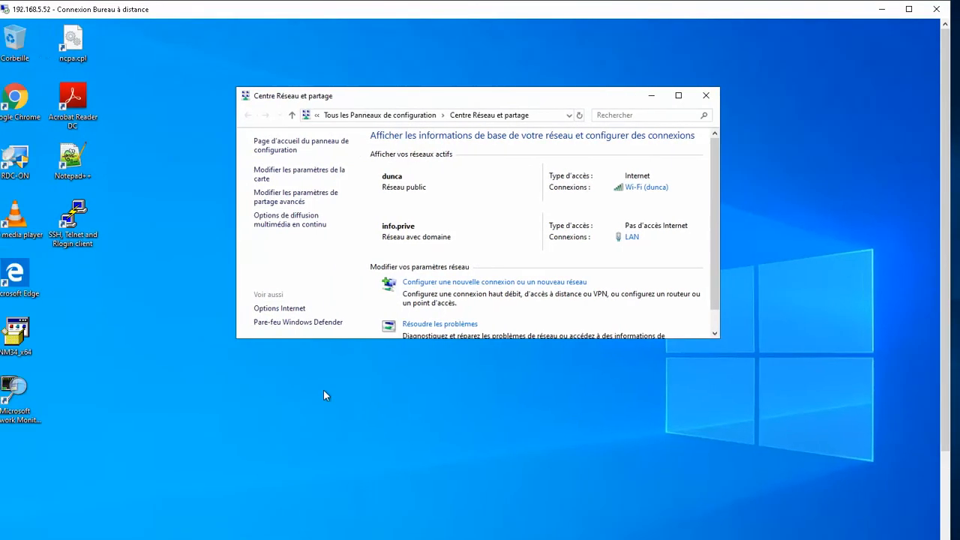
- Open the LAN adapter's properties from "Modifier les paramètres de la carte" and close "Centre Réseau et partage"
drag(327, 343, 327, 403)
click(319, 179)
right_click(433, 183)
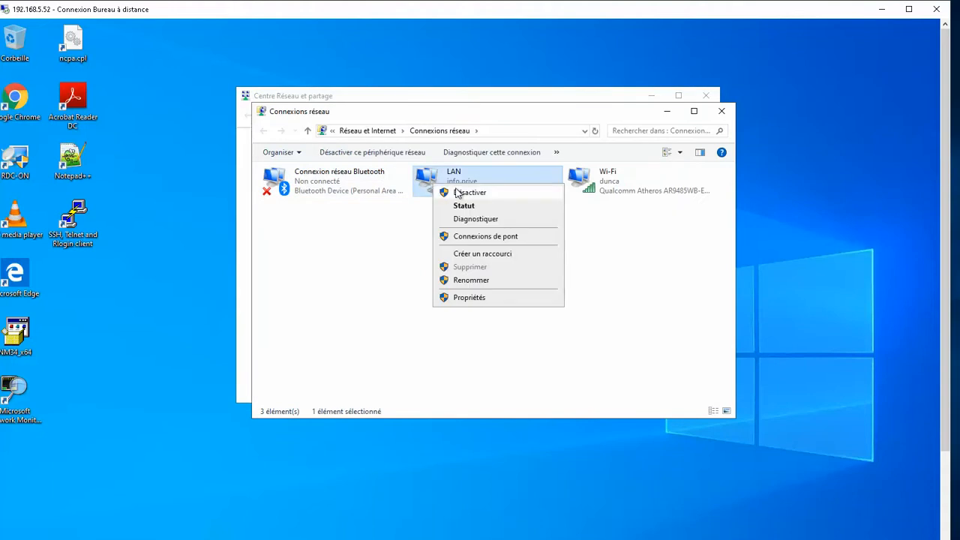
click(466, 298)
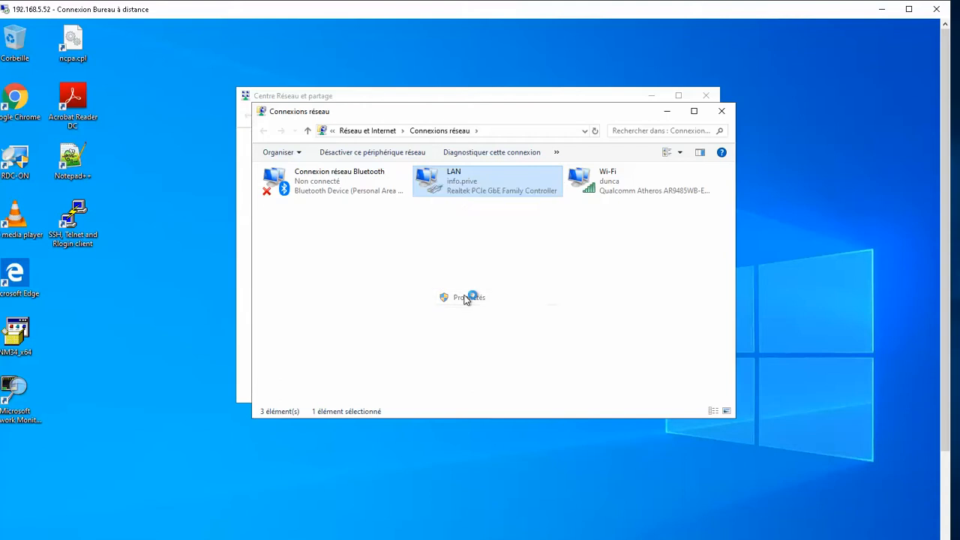
drag(388, 167, 529, 62)
click(706, 95)
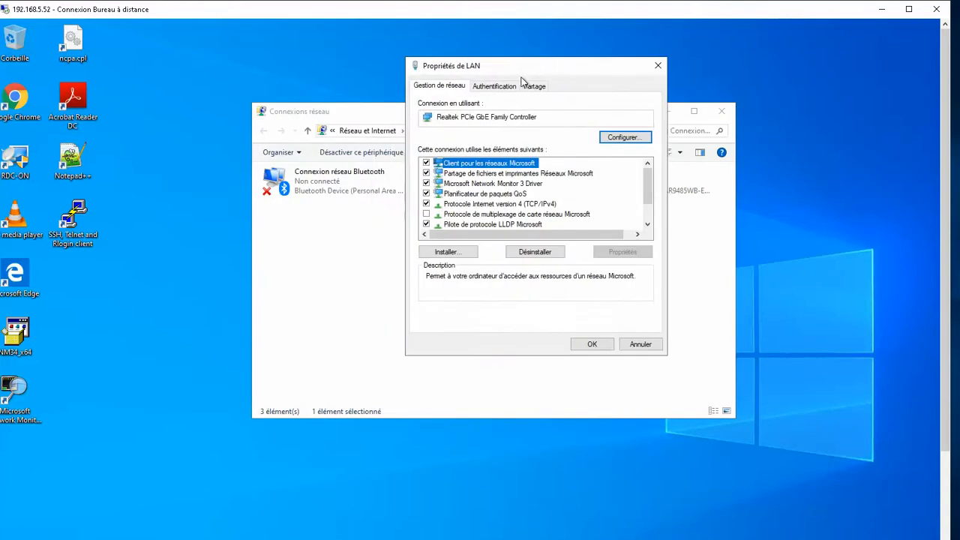
- Keep IEEE 802.1X authentication enabled for the LAN adapter and choose "Microsoft: PEAP (Protected EAP)" as its network authentication method
click(496, 87)
click(457, 136)
click(458, 136)
click(510, 175)
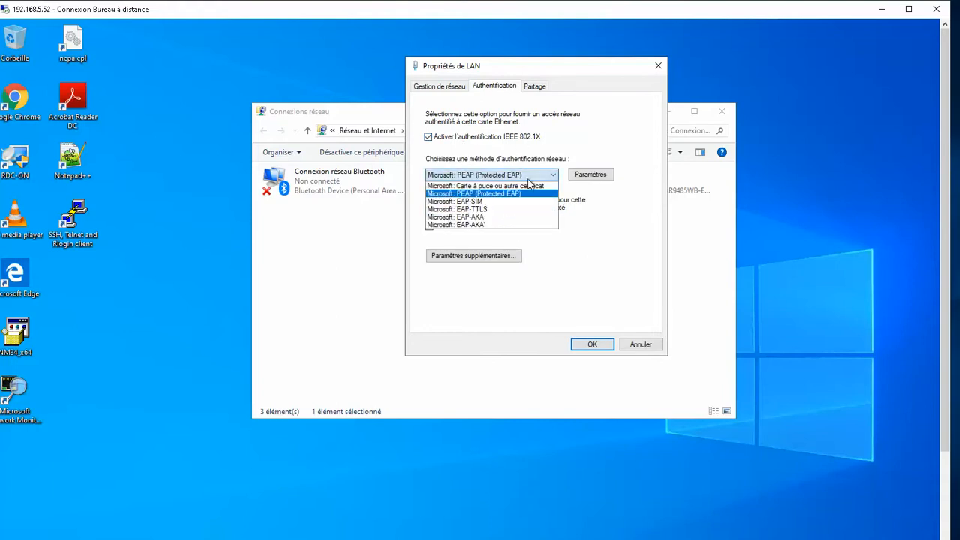
click(518, 185)
click(540, 175)
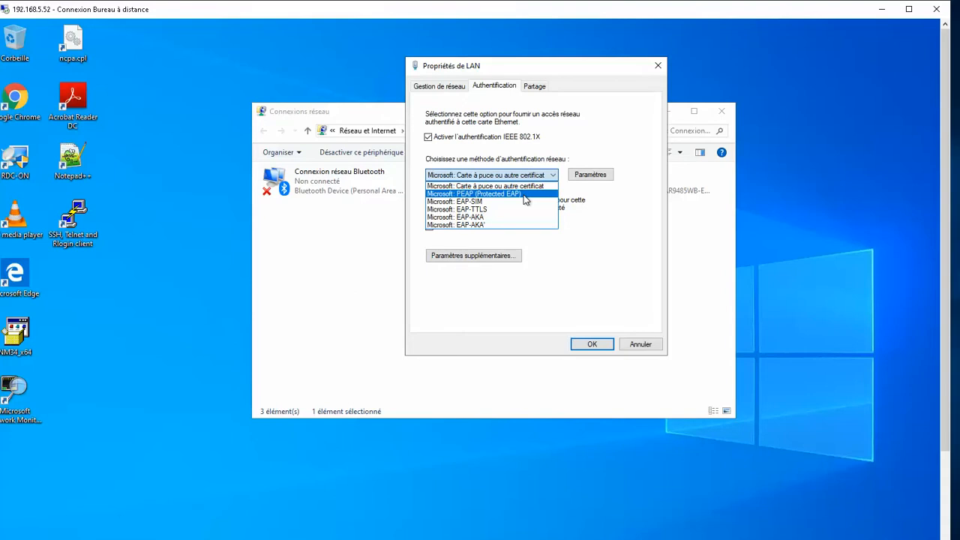
click(525, 194)
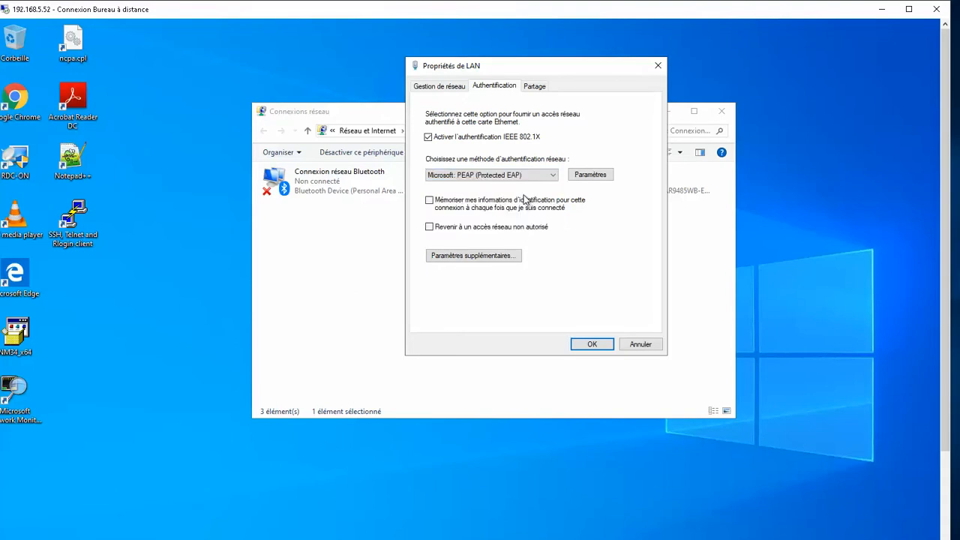
- Configure the automatic use of Windows logon credentials for EAP-MSCHAP version 2 and confirm the PEAP properties
click(606, 177)
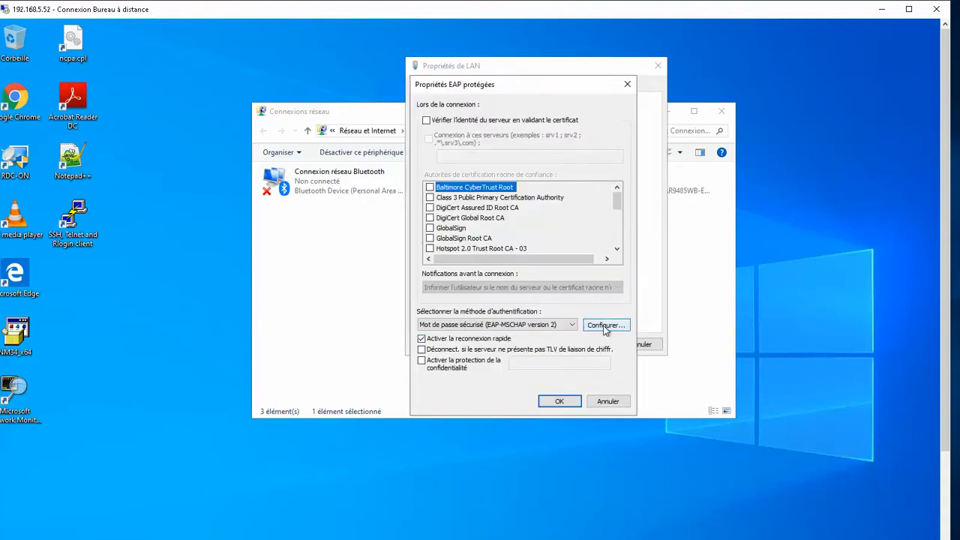
click(604, 326)
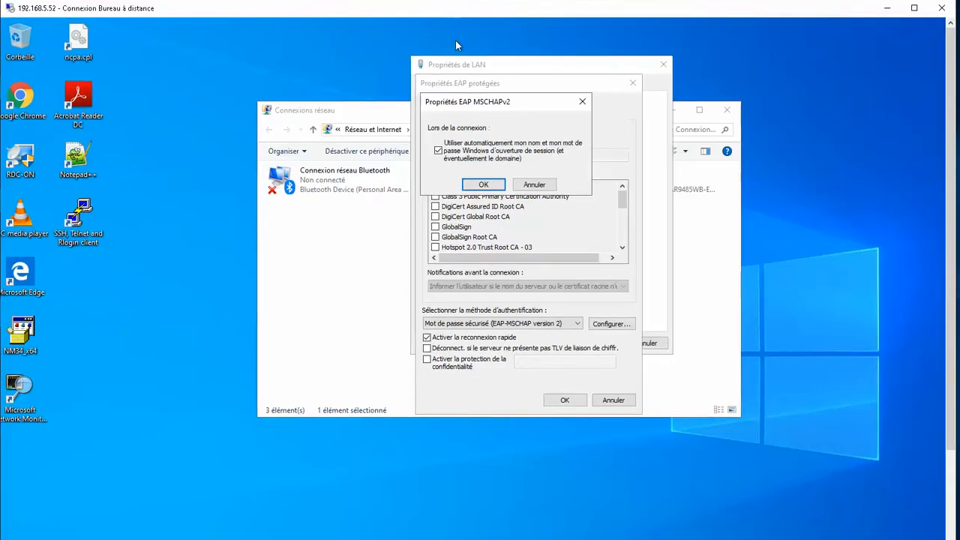
click(459, 161)
click(484, 161)
click(484, 186)
click(566, 399)
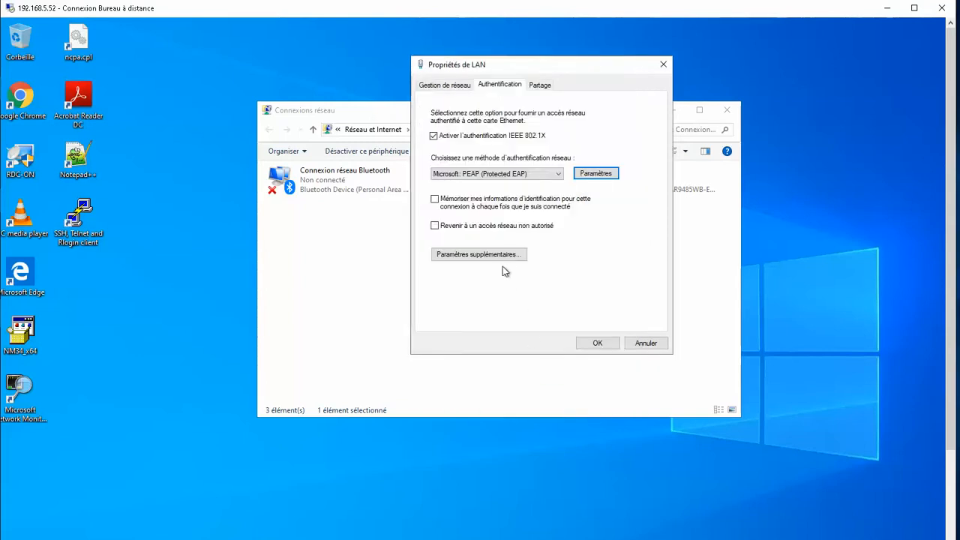
- Set the LAN adapter's 802.1X authentication mode to "Authentification utilisateur" in the additional settings and confirm its properties
click(498, 255)
click(535, 166)
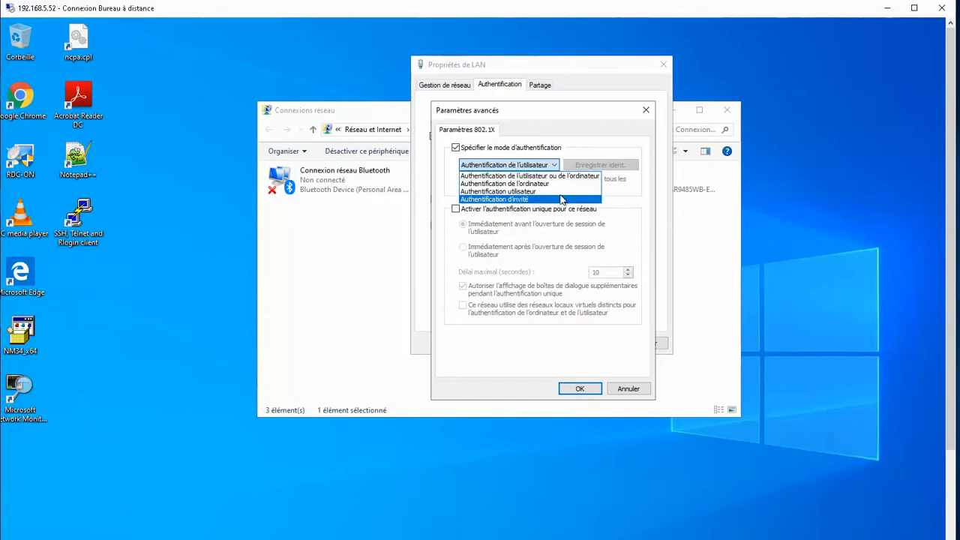
click(562, 192)
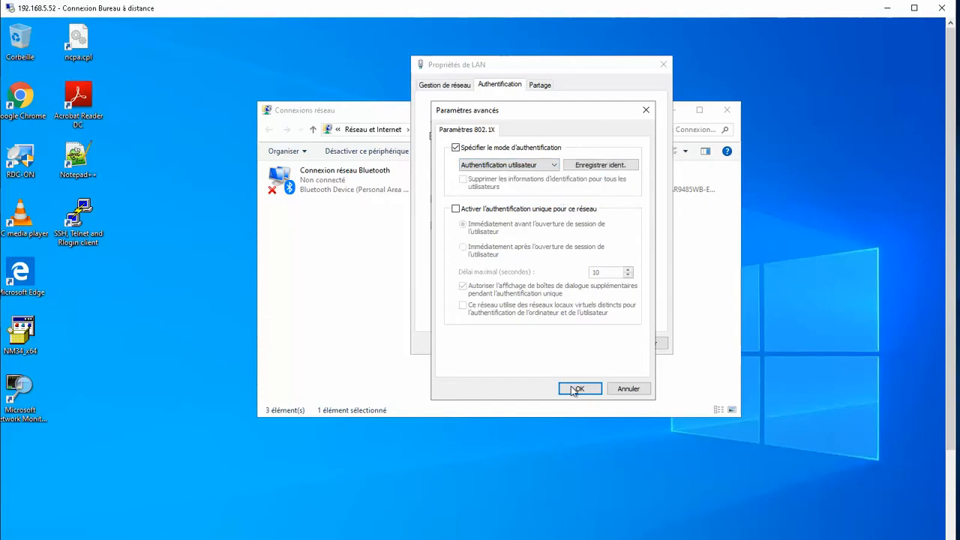
click(577, 388)
click(590, 345)
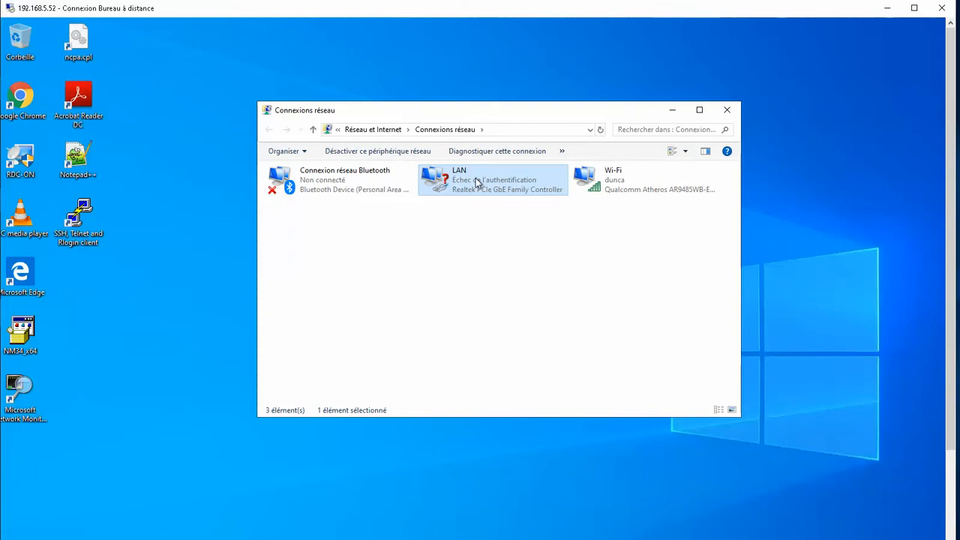
- Launch Microsoft Network Monitor 3.4 on the remote client, keep only the LAN adapter selected and create a new capture tab
drag(454, 117, 450, 84)
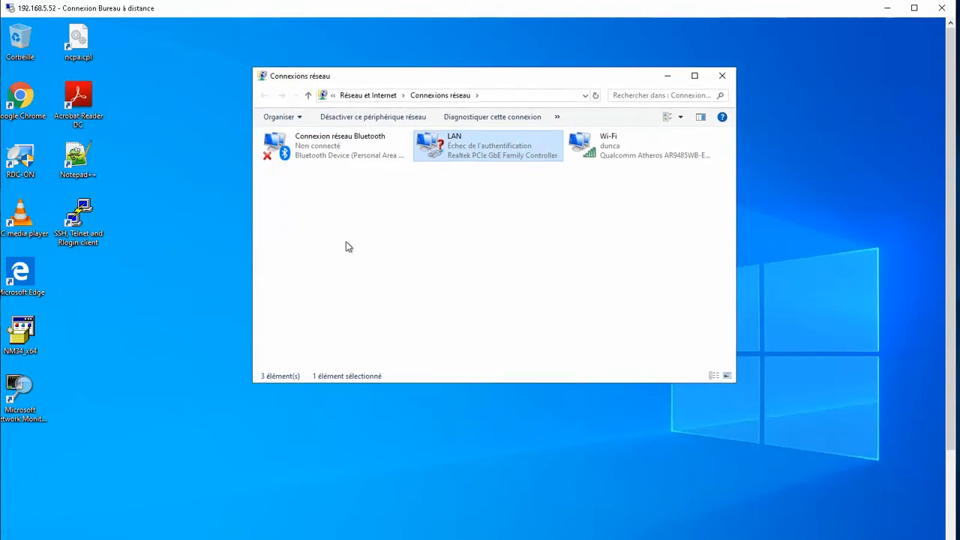
drag(102, 13, 103, 12)
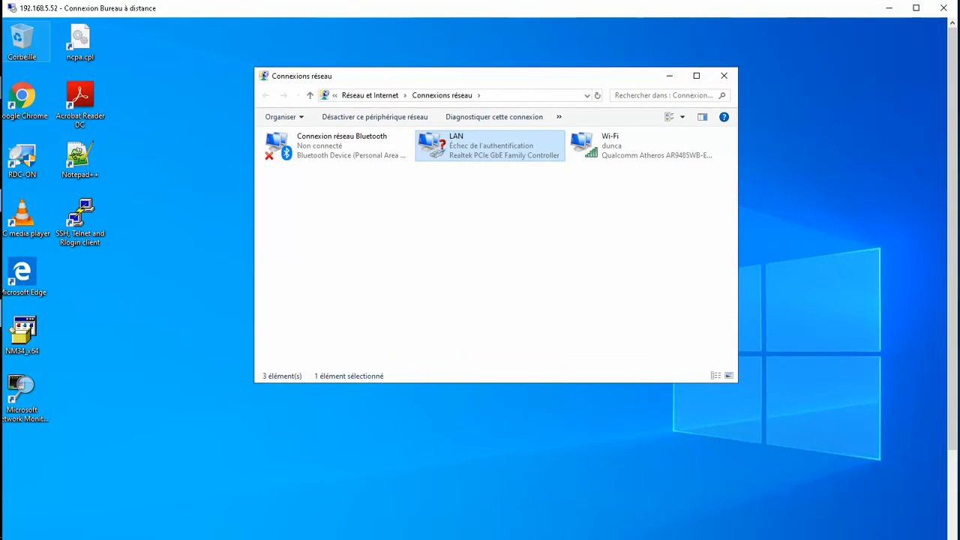
double_click(22, 394)
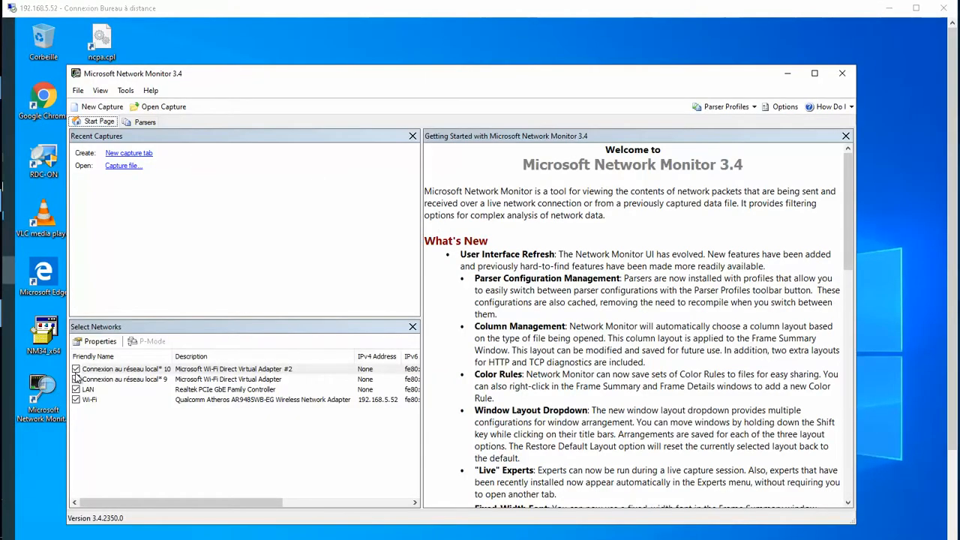
click(76, 372)
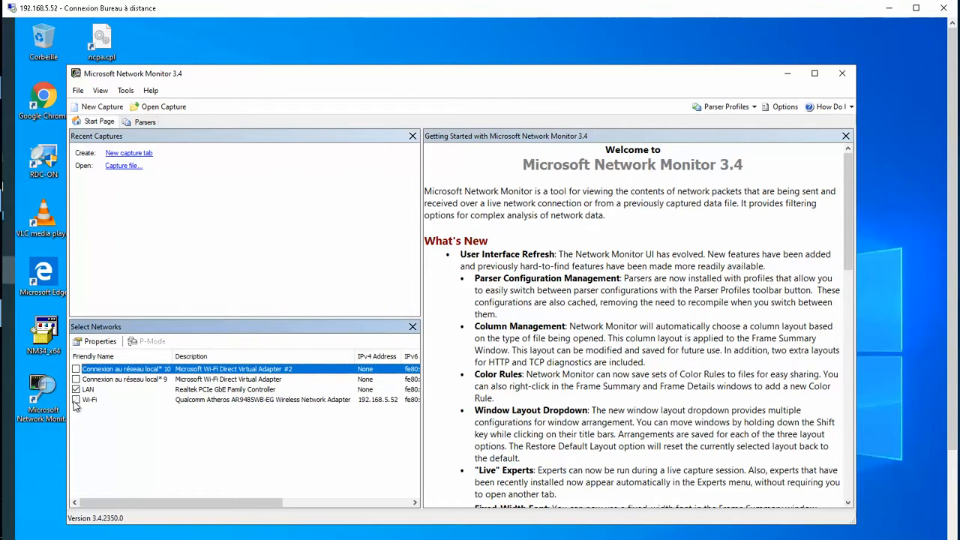
click(137, 152)
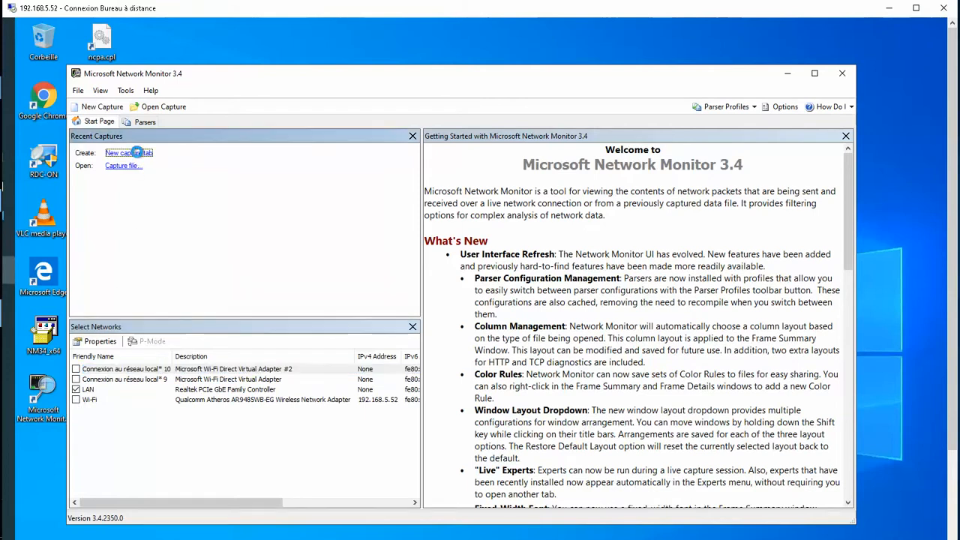
- Arrange the Network Monitor and "Connexions réseau" windows, and reopen the LAN adapter's authentication settings
drag(292, 79, 283, 155)
drag(424, 78, 444, 61)
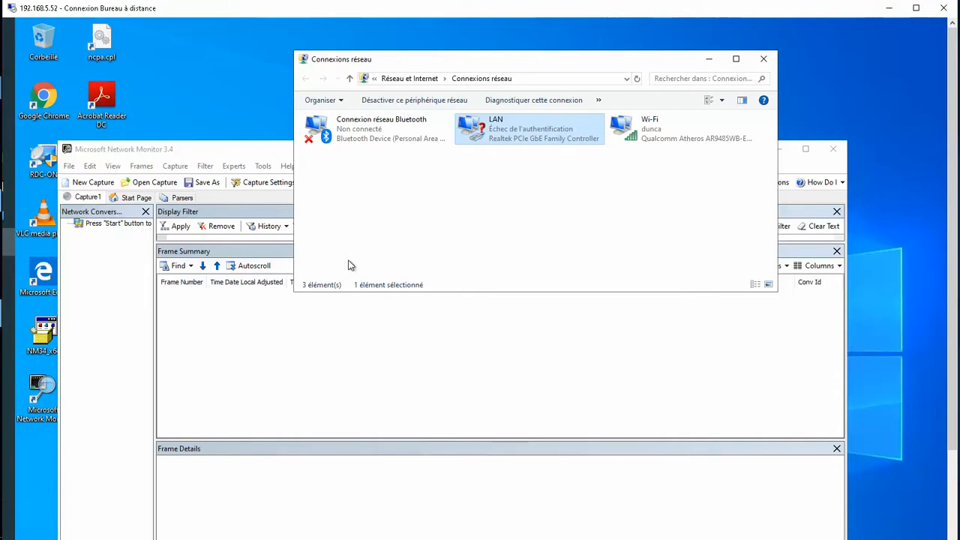
right_click(486, 143)
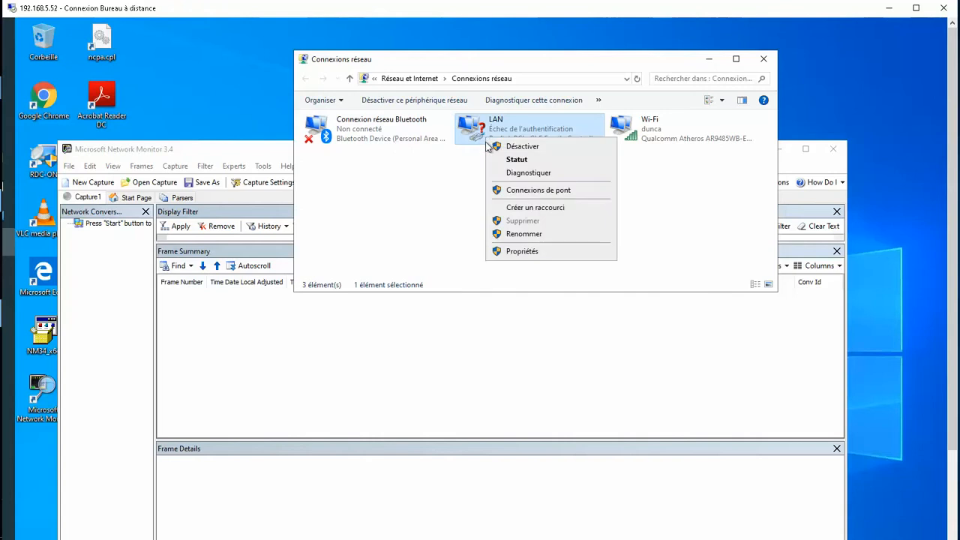
click(514, 251)
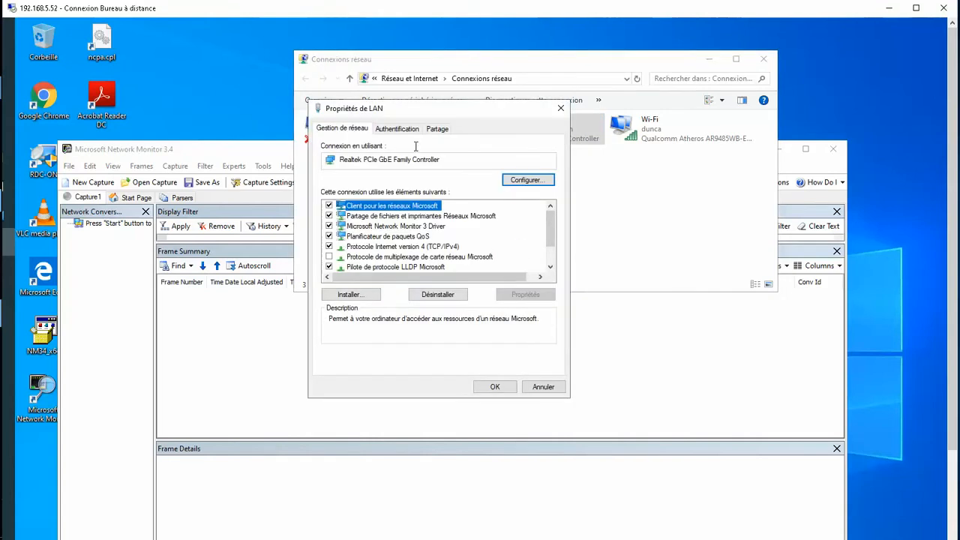
click(396, 129)
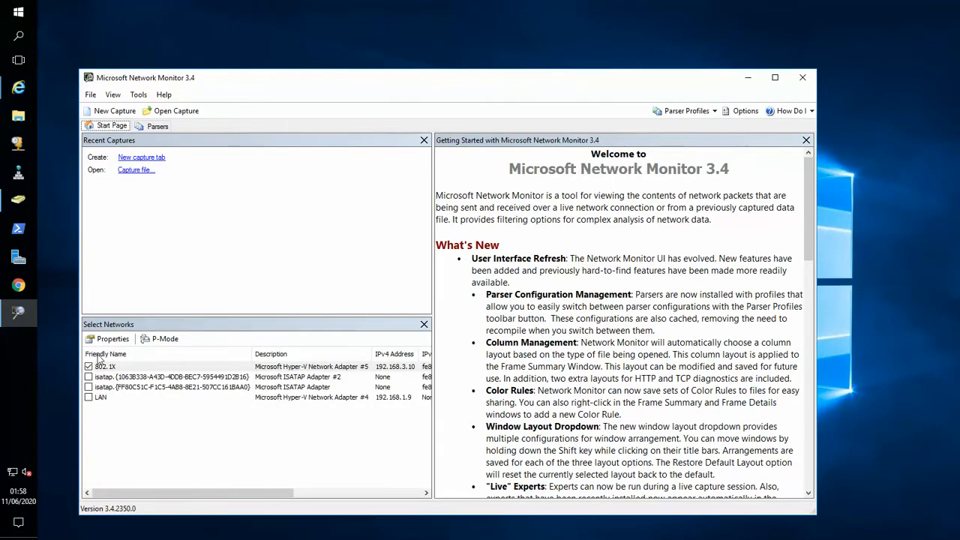
- Switch to Network Monitor on the server, maximize it and start a new capture on the 802.1X adapter
double_click(302, 85)
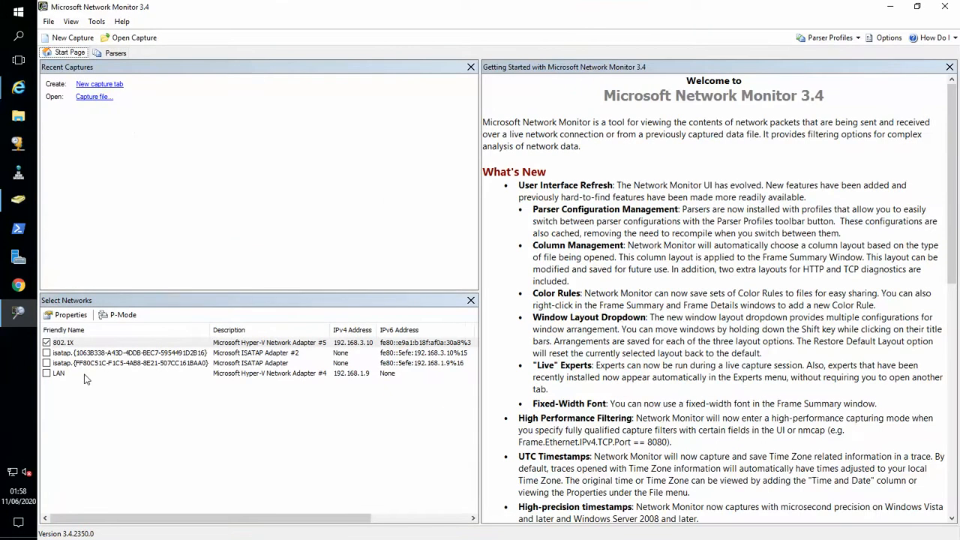
click(98, 84)
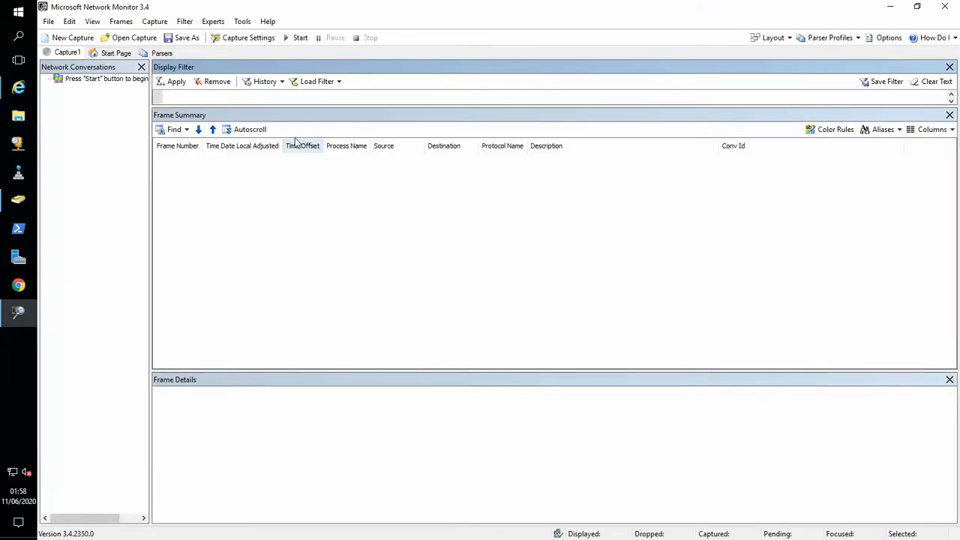
click(285, 37)
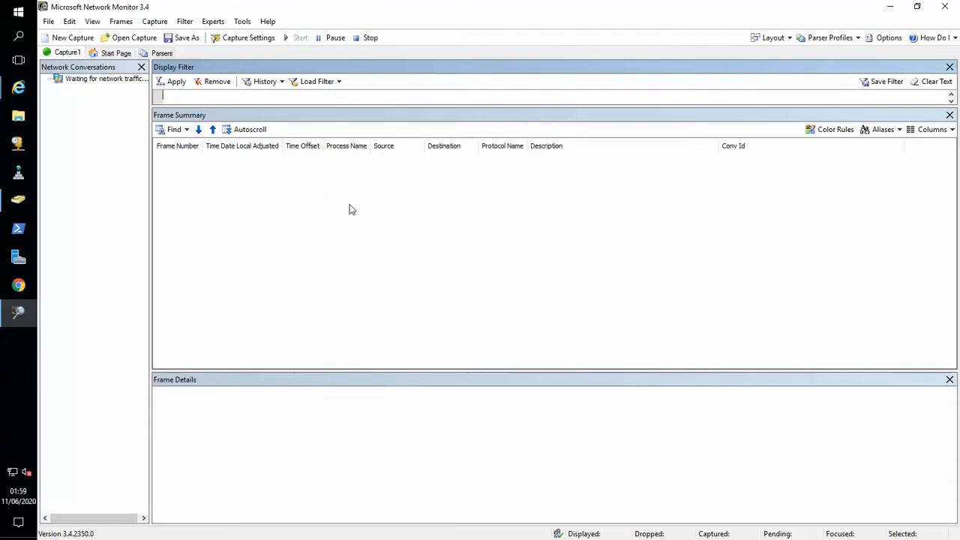
click(127, 79)
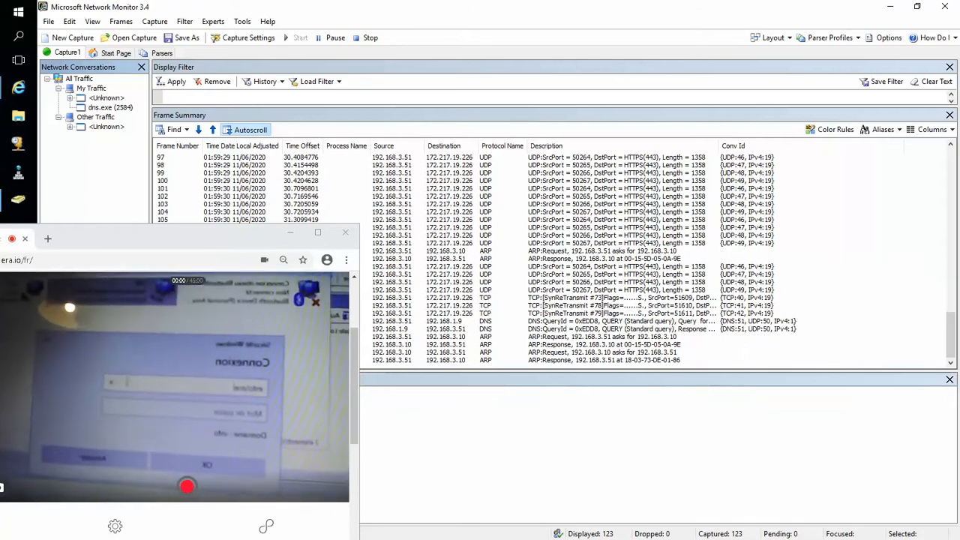
- Stop the server's capture and apply the display filter EAP to the captured frames
click(110, 526)
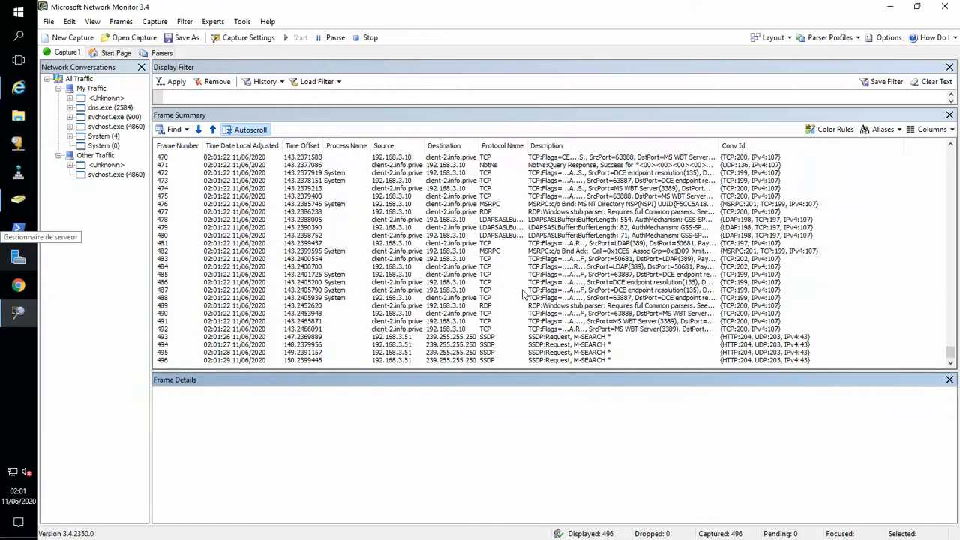
click(523, 291)
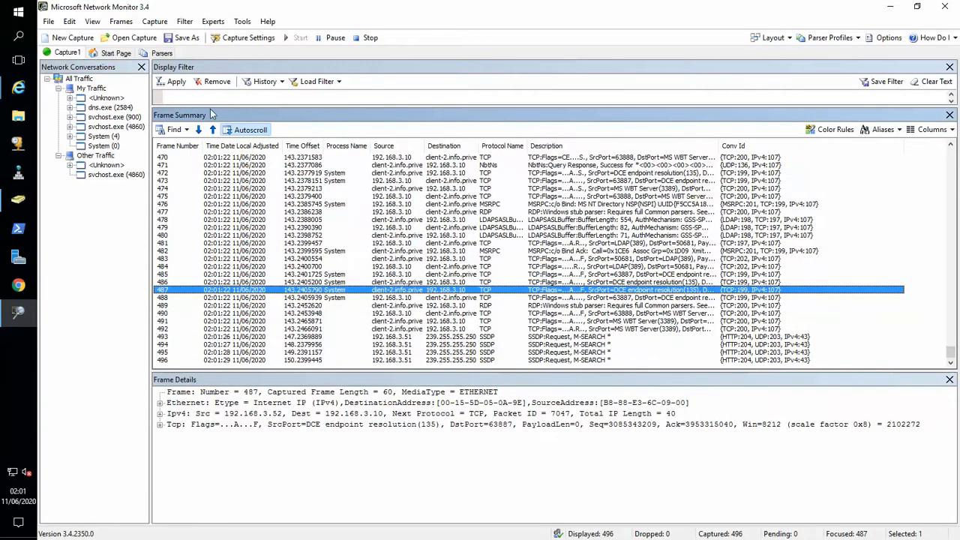
click(523, 96)
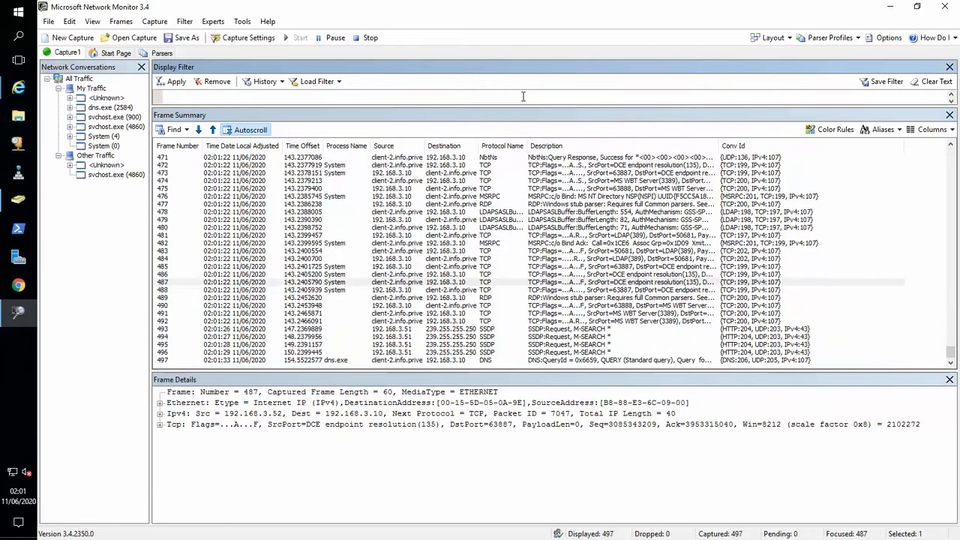
text(EaP)
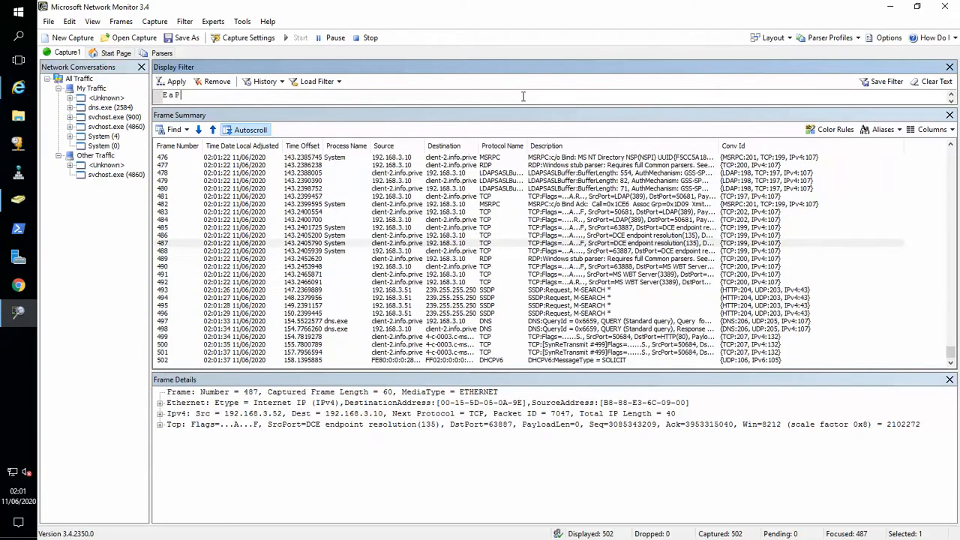
key(BackSpace)
key(BackSpace)
key(BackSpace)
- Examine the filtered EAP exchange between 192.168.3.10 and 192.168.3.50 frame by frame down to the last frame
mouse_move(18, 87)
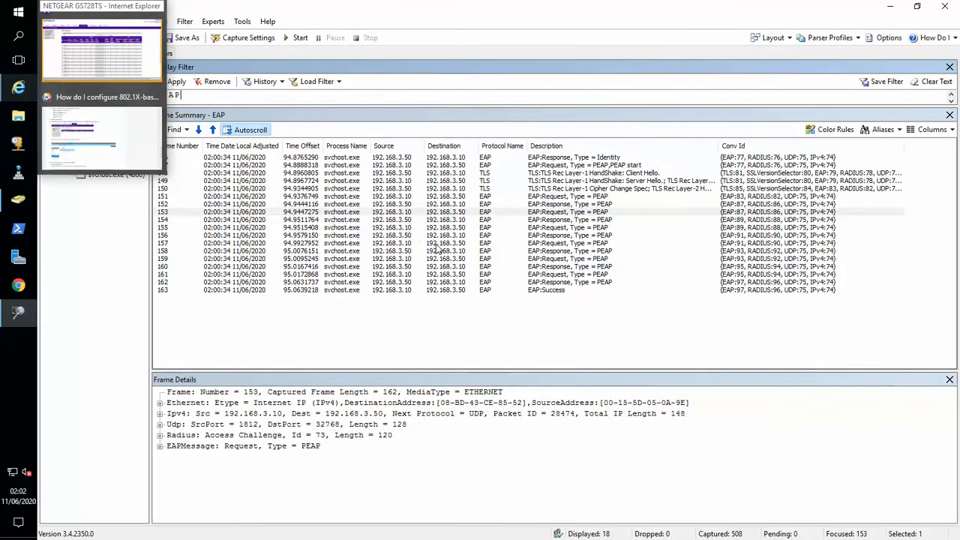
click(445, 205)
key(Down)
key(Down)
key(Down)
key(Down)
key(Down)
key(Down)
key(Down)
key(Down)
key(Down)
key(Down)
key(Down)
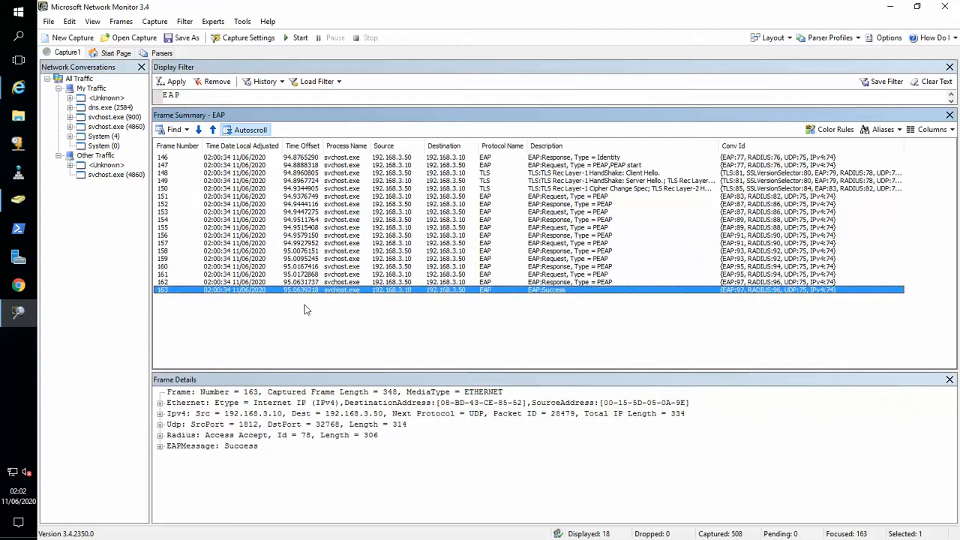
mouse_move(18, 312)
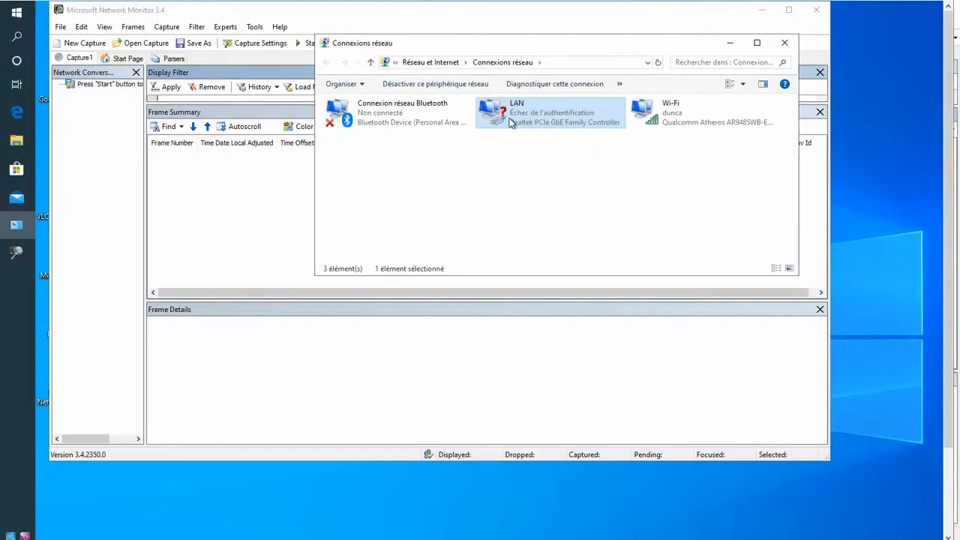
right_click(510, 123)
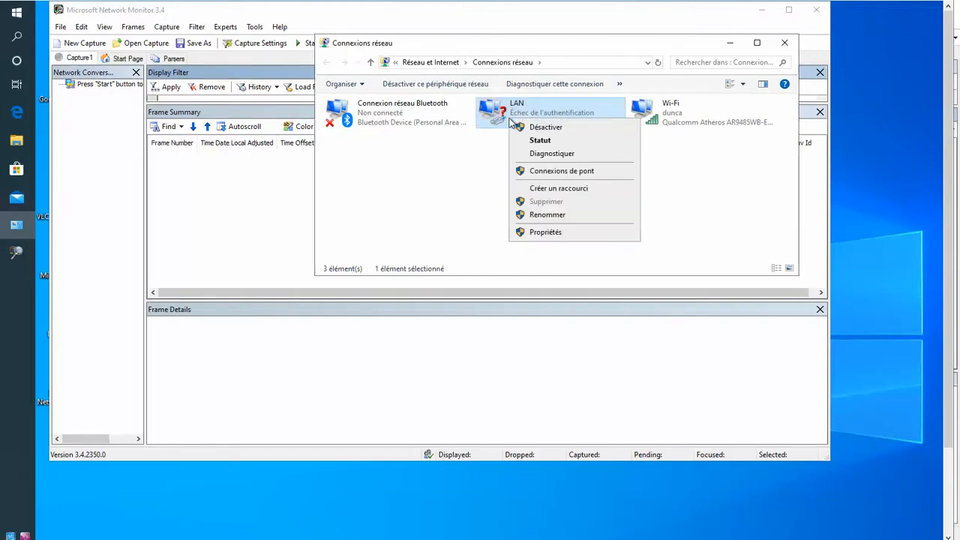
click(547, 233)
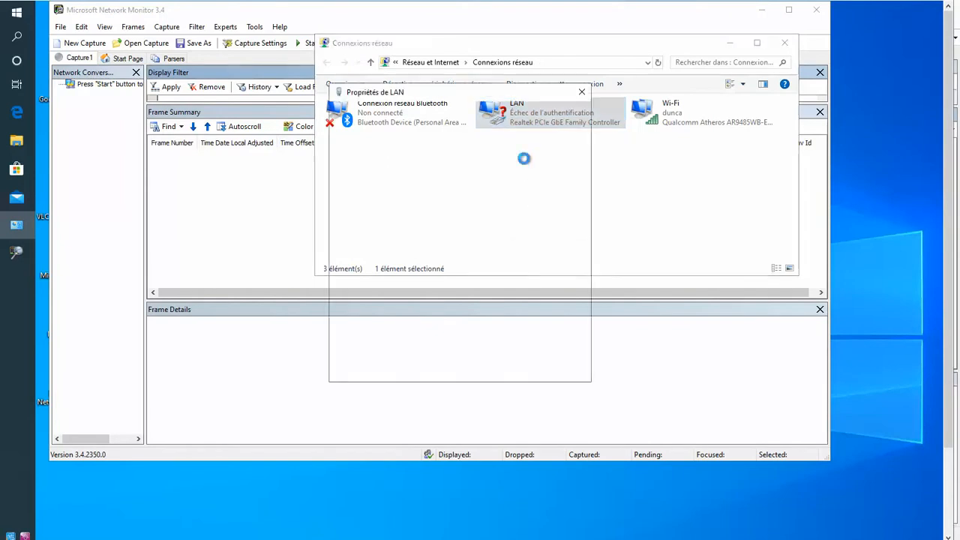
drag(438, 93, 229, 150)
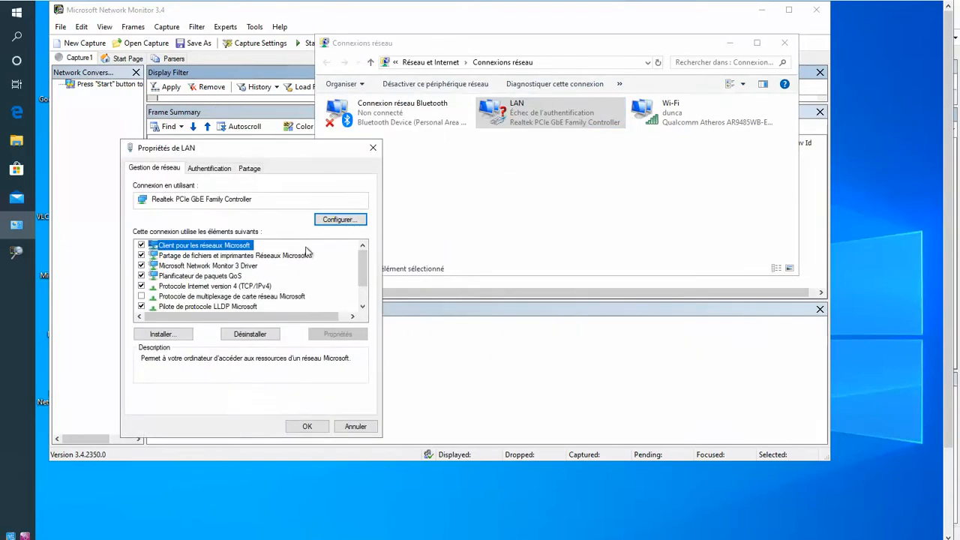
click(209, 169)
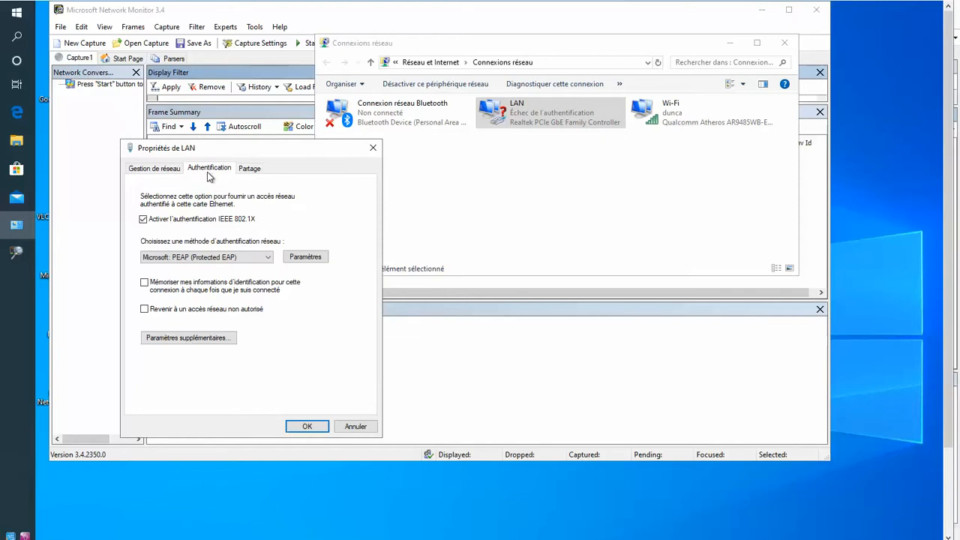
drag(216, 149, 468, 183)
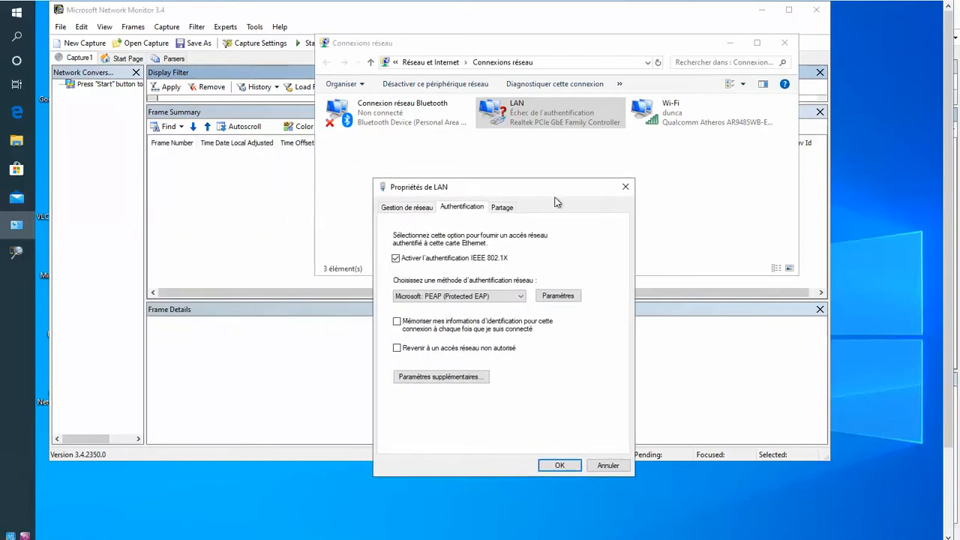
click(625, 183)
- Start a frame capture in the client's Network Monitor and enlarge its window
click(272, 179)
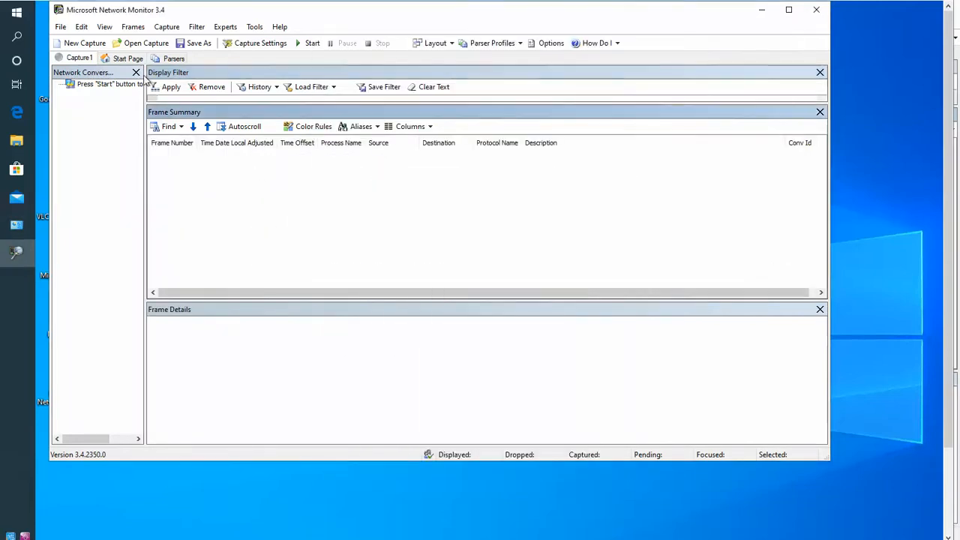
click(112, 83)
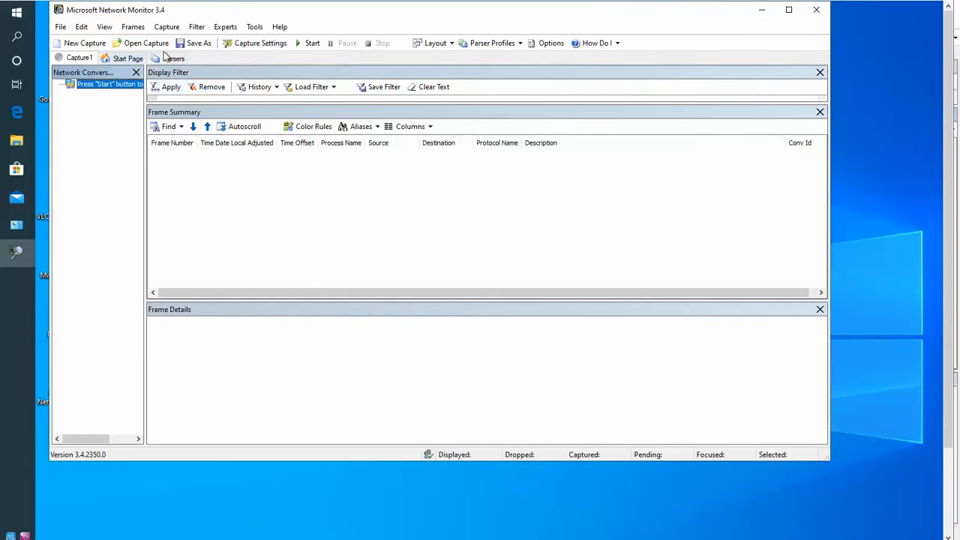
click(303, 43)
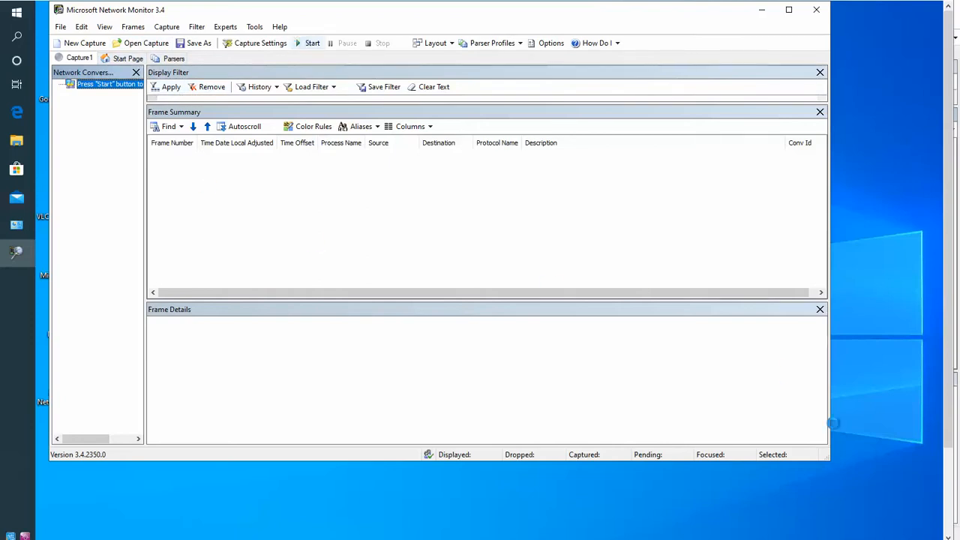
drag(823, 459, 876, 499)
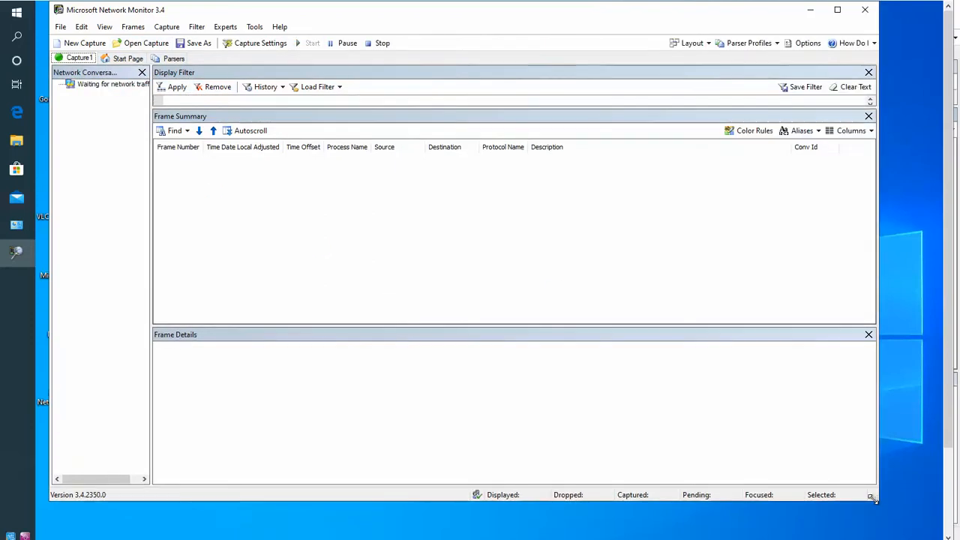
- In the LAN adapter's PEAP settings, use EAP-MSCHAP version 2 with the Windows logon name and password automatically
click(27, 225)
right_click(504, 121)
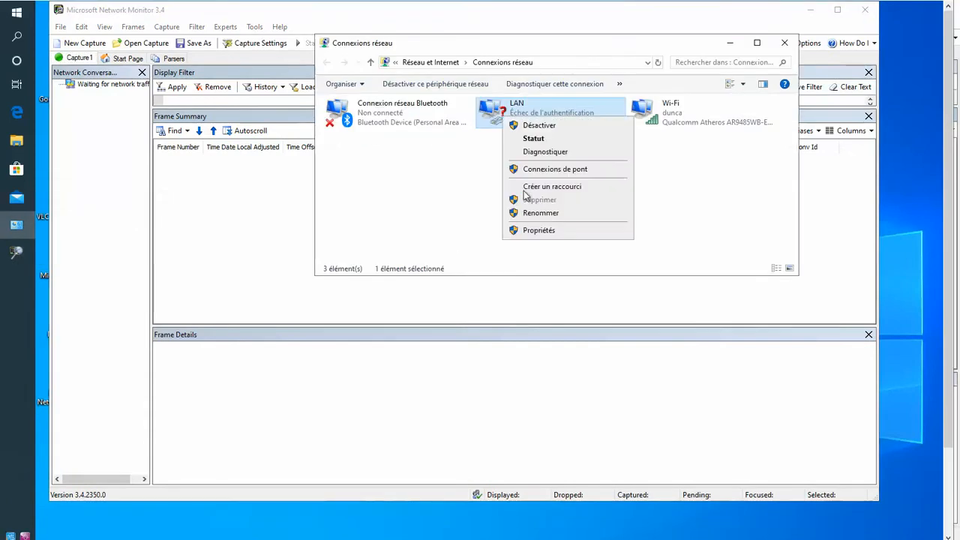
click(527, 231)
click(418, 112)
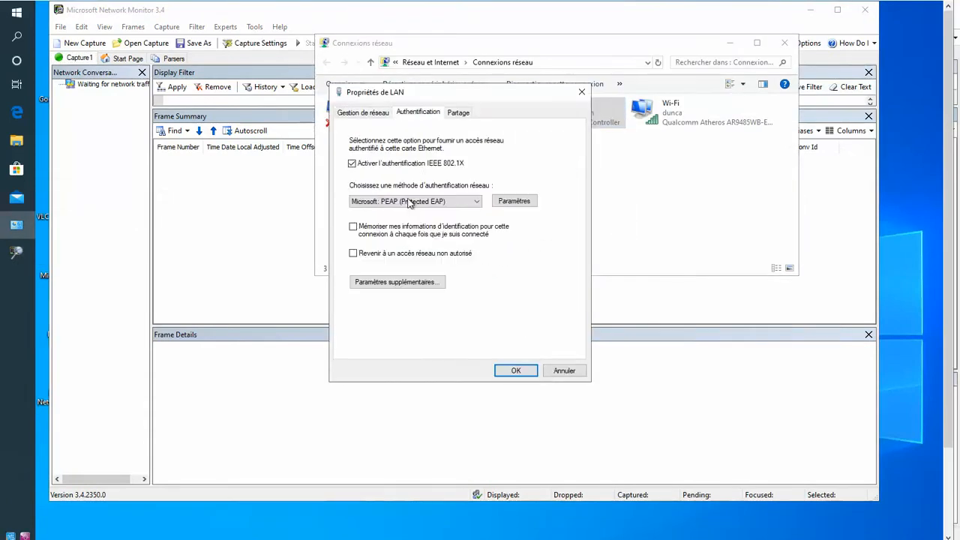
click(513, 201)
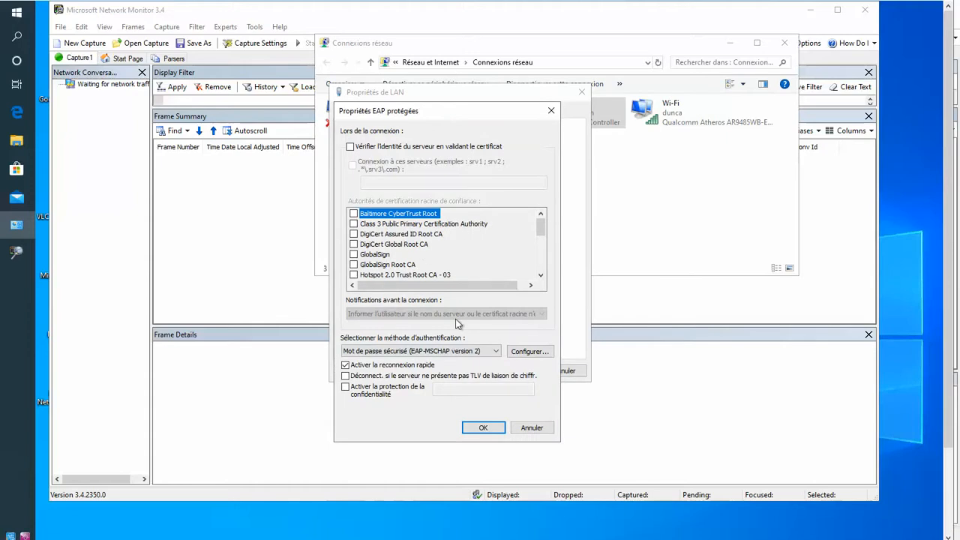
click(510, 353)
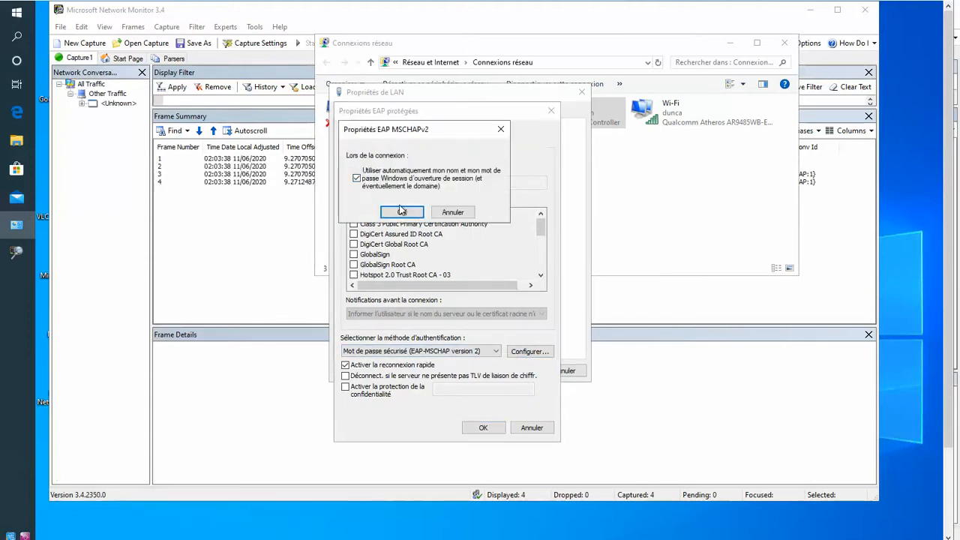
click(401, 213)
click(484, 426)
- Set the LAN adapter's 802.1X authentication mode to "Authentification de l'ordinateur" and apply the adapter properties
click(417, 282)
click(432, 195)
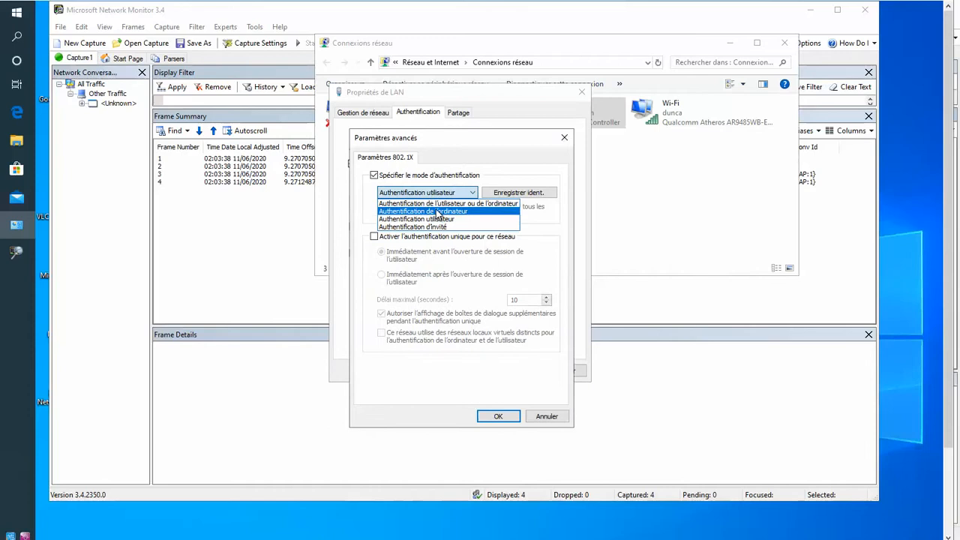
click(438, 204)
click(495, 416)
click(515, 371)
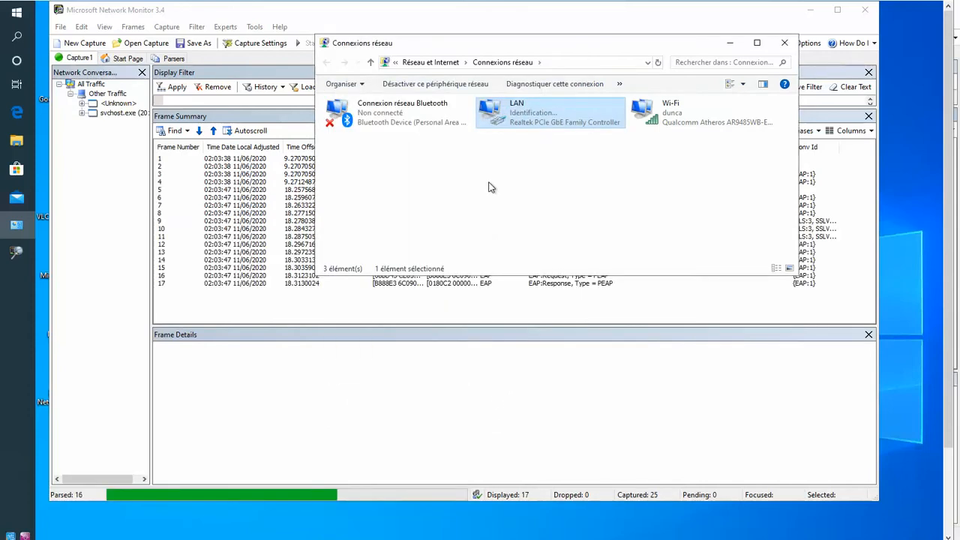
- Examine the client's captured frames in Network Monitor, from the EAP exchange on to the network traffic that follows it
click(412, 298)
scroll(439, 301, down, 5)
scroll(440, 301, up, 4)
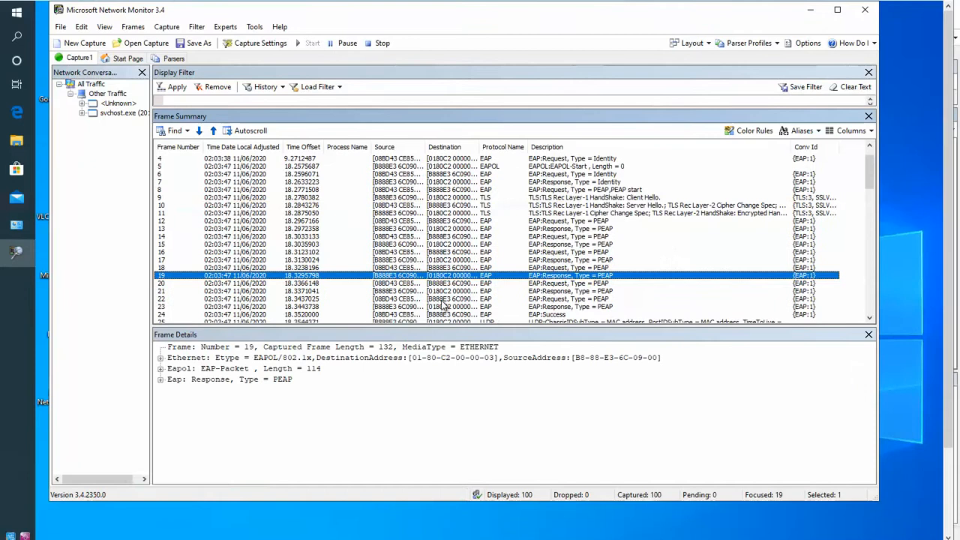
click(549, 229)
scroll(529, 266, down, 16)
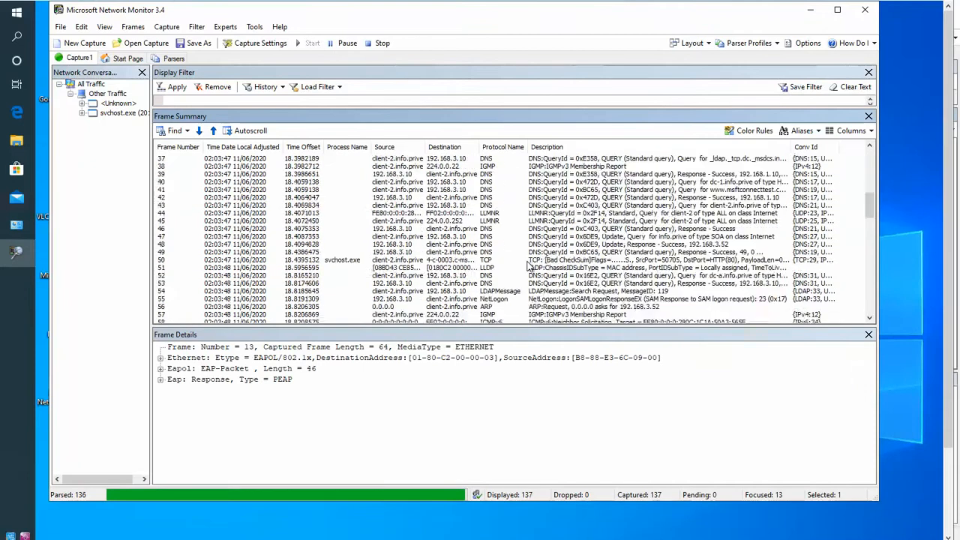
scroll(529, 266, down, 4)
- Check the LAN adapter's connection details, including its IPv4 address and DHCP server, and close them
click(18, 252)
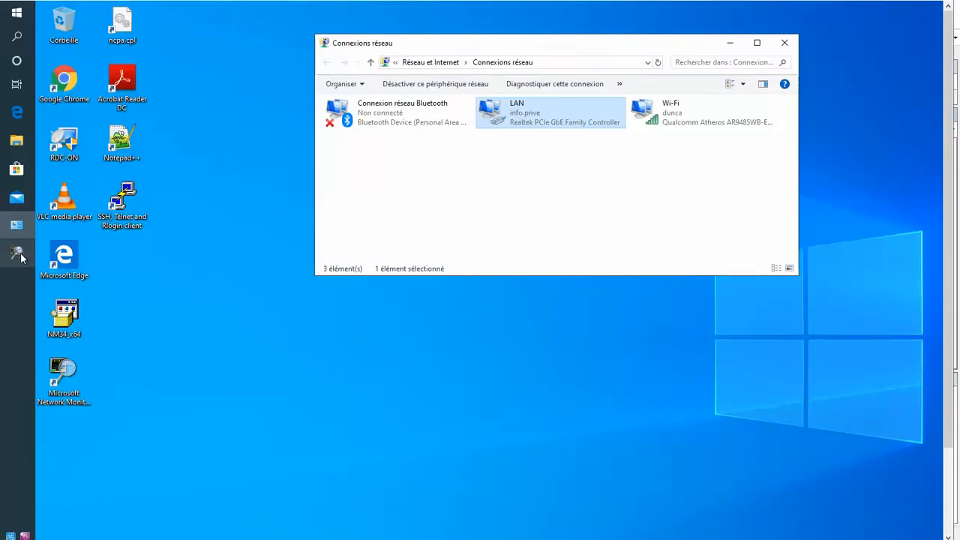
right_click(520, 117)
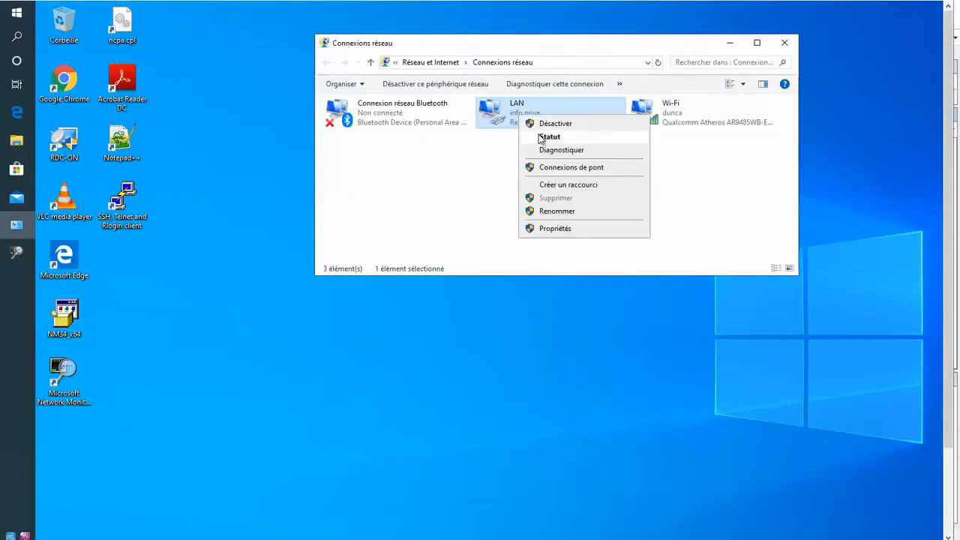
click(539, 135)
click(512, 311)
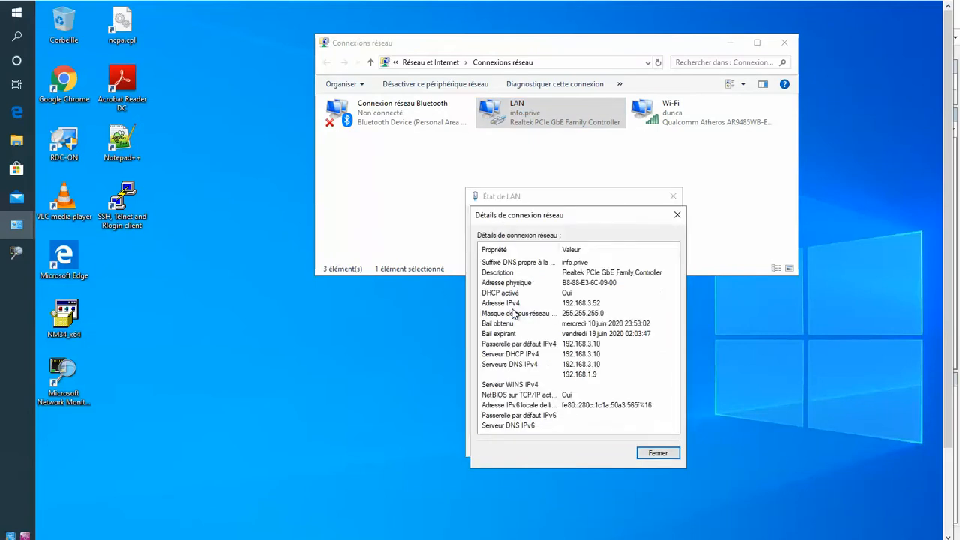
click(665, 451)
click(666, 446)
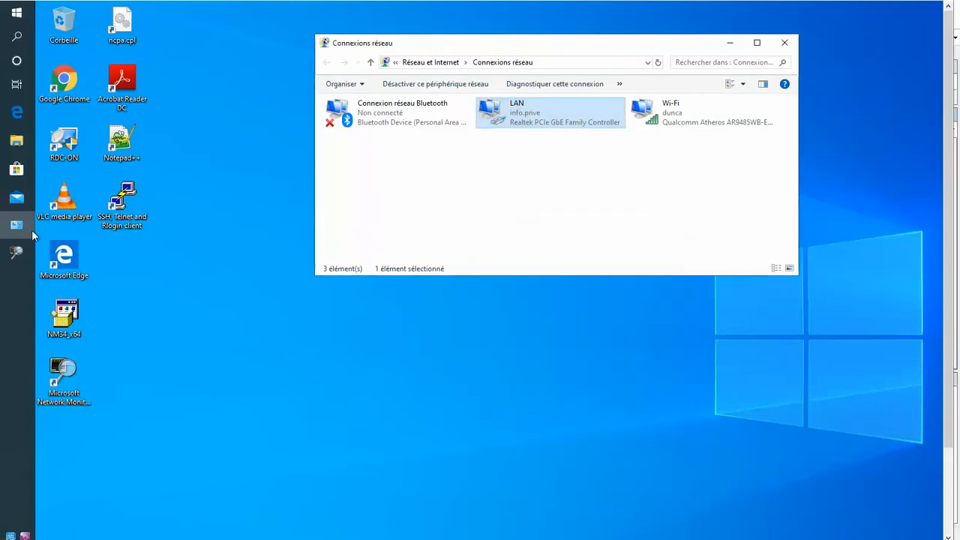
- Start a new capture in the server's Network Monitor and open Event Viewer on the server
click(17, 253)
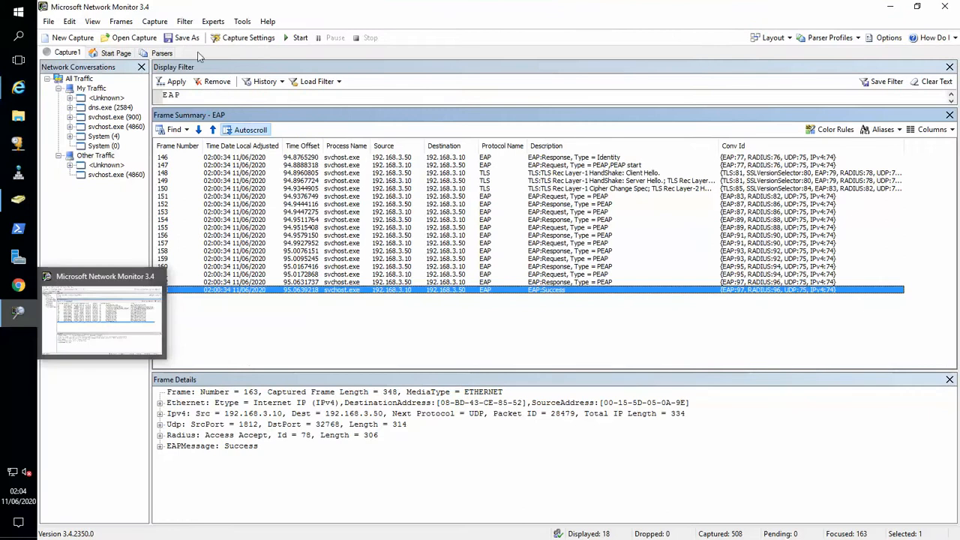
click(297, 38)
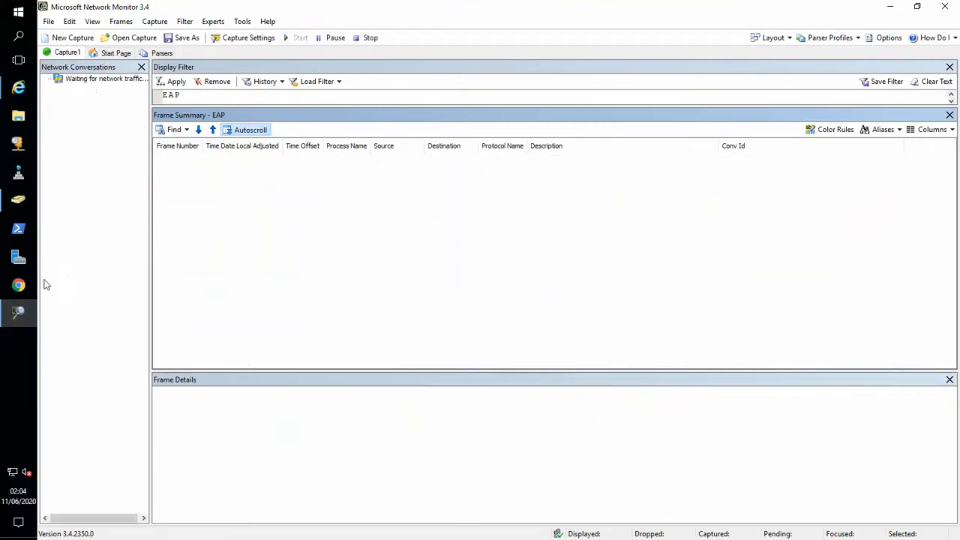
click(16, 13)
text(eve)
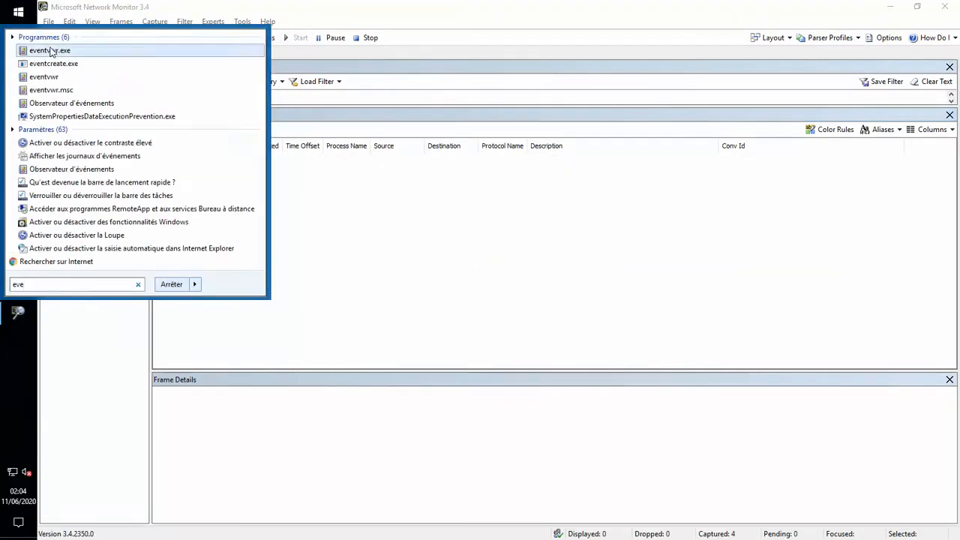
click(49, 50)
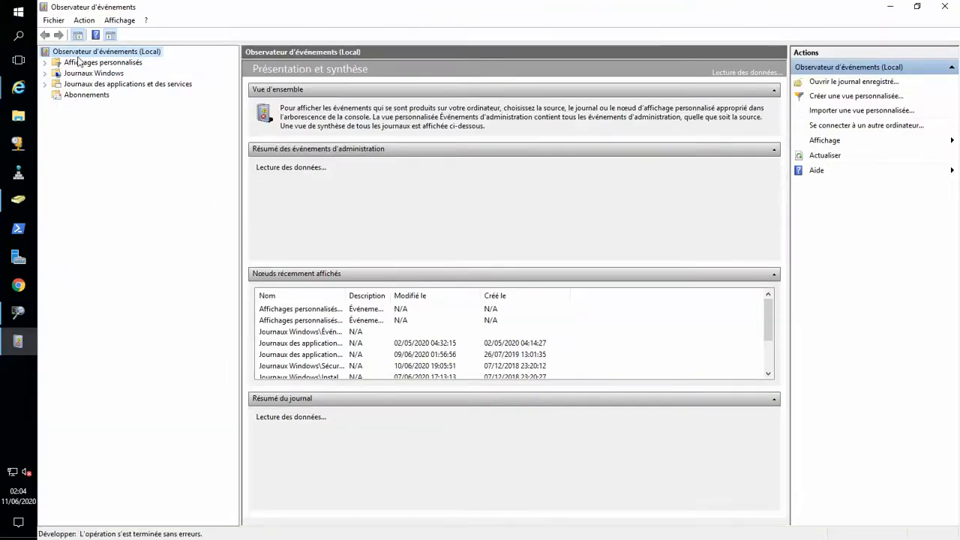
- Open the newest event in the "Services de stratégie et d'accès réseau" view under "Rôles de serveurs"
double_click(84, 63)
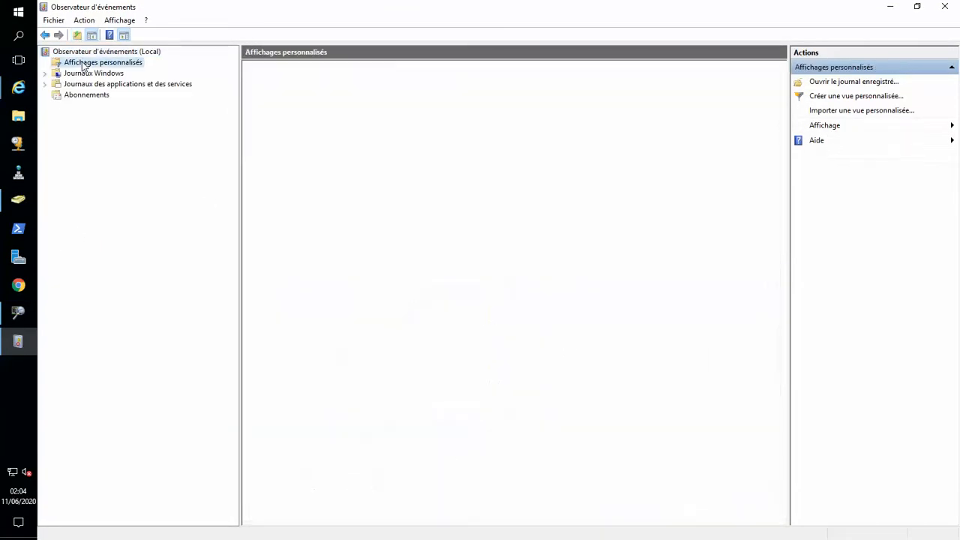
double_click(89, 74)
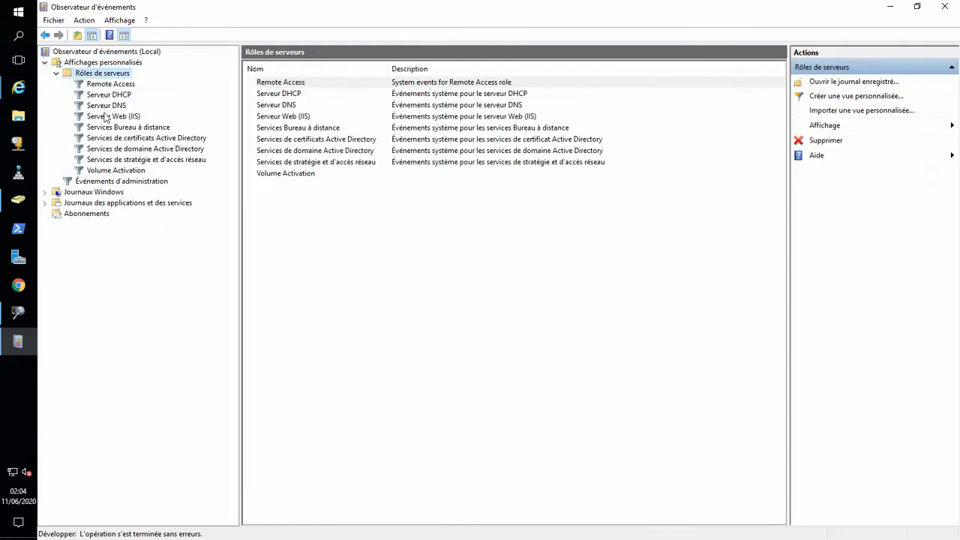
click(139, 160)
click(294, 102)
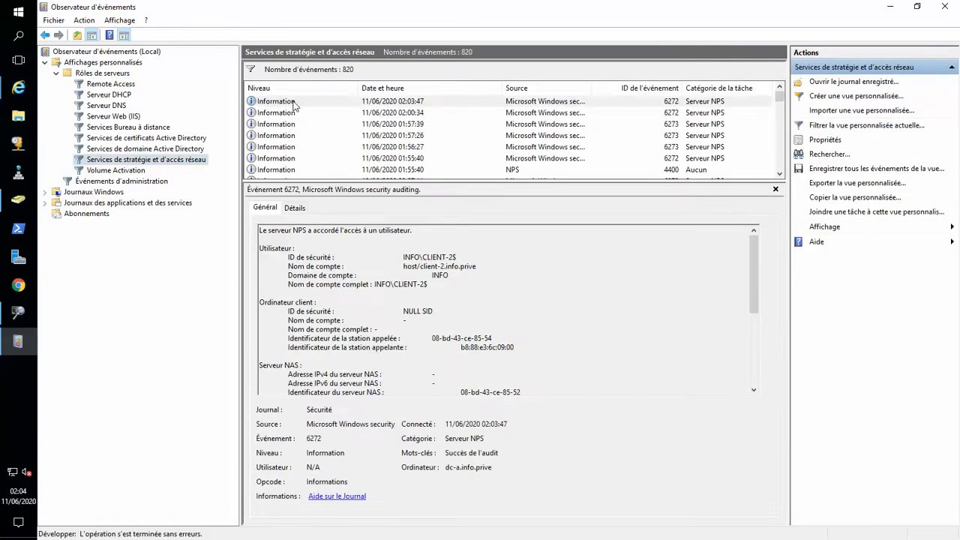
- Examine the NPS event's account, station identifiers, NAS server, RADIUS client, policy names, authentication type and EAP type
drag(432, 250, 522, 339)
click(522, 341)
scroll(521, 341, down, 3)
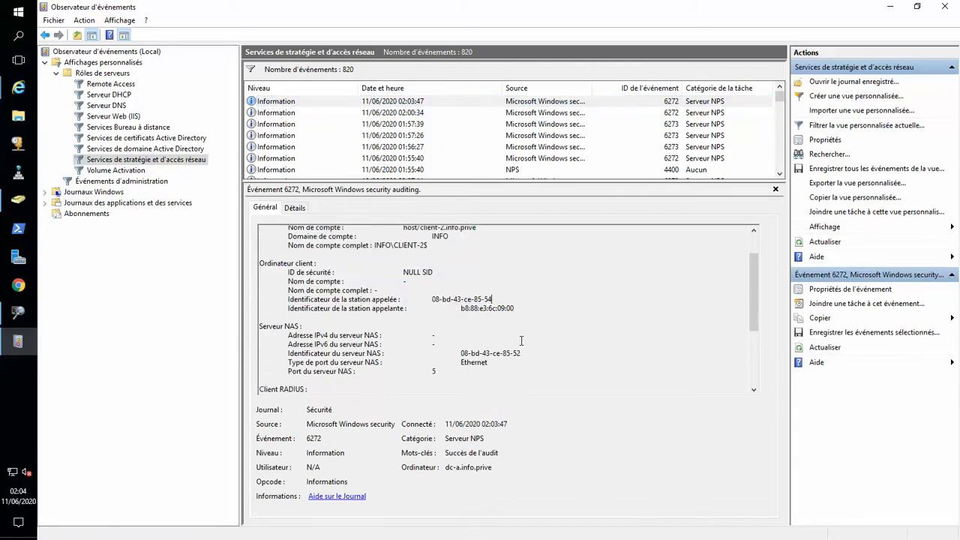
drag(497, 267, 411, 263)
scroll(410, 262, down, 2)
double_click(414, 303)
click(414, 303)
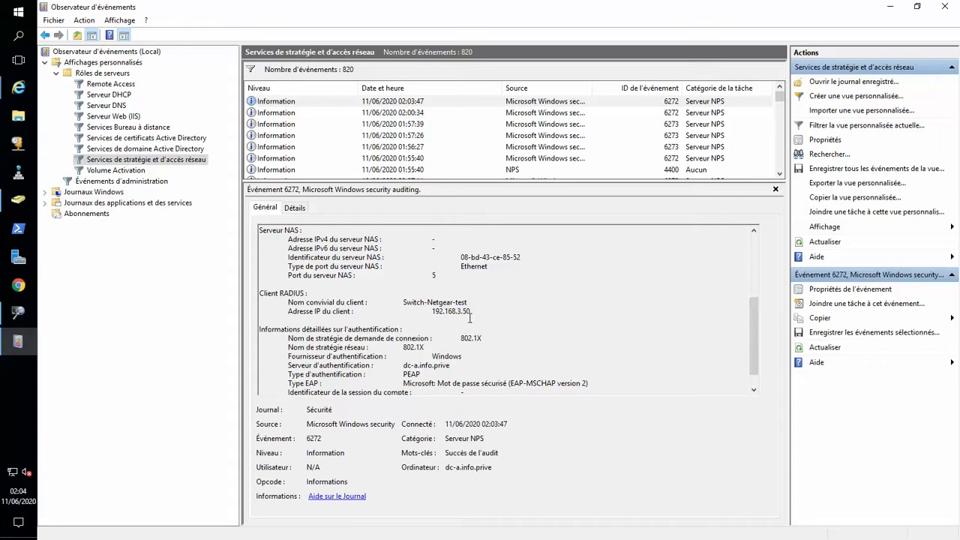
drag(471, 315, 439, 356)
scroll(439, 355, down, 1)
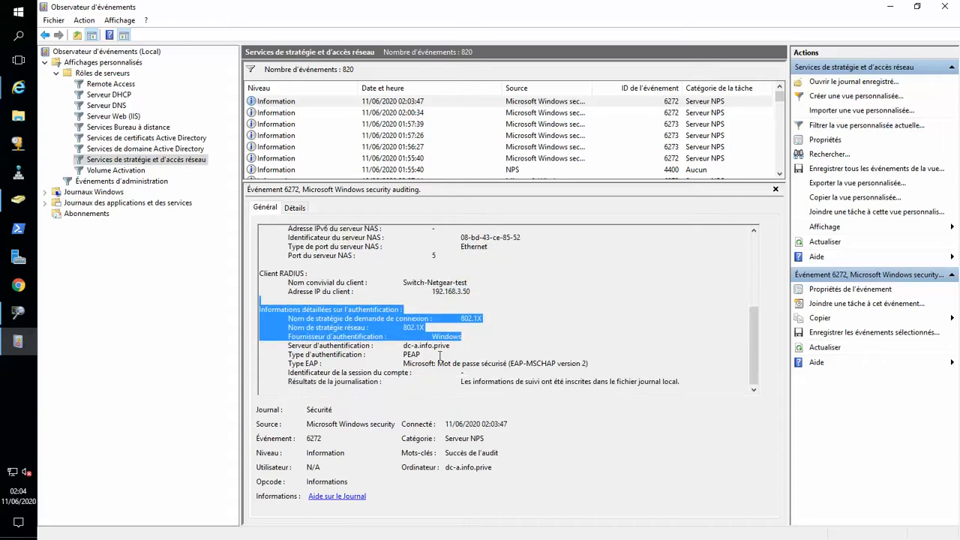
scroll(452, 355, up, 6)
scroll(452, 354, down, 6)
drag(582, 363, 260, 365)
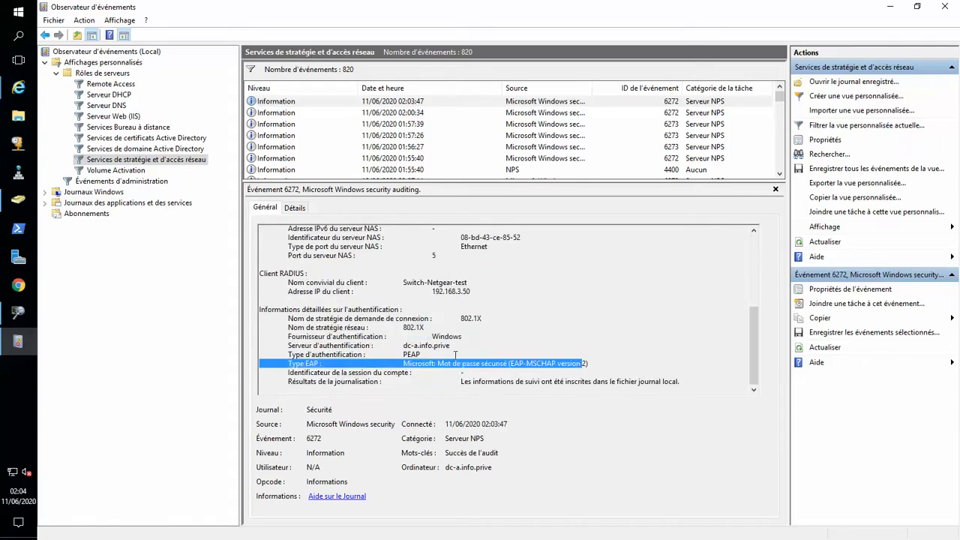
- Minimize Event Viewer and return to the running capture in the server's Network Monitor
click(892, 7)
click(944, 7)
click(514, 318)
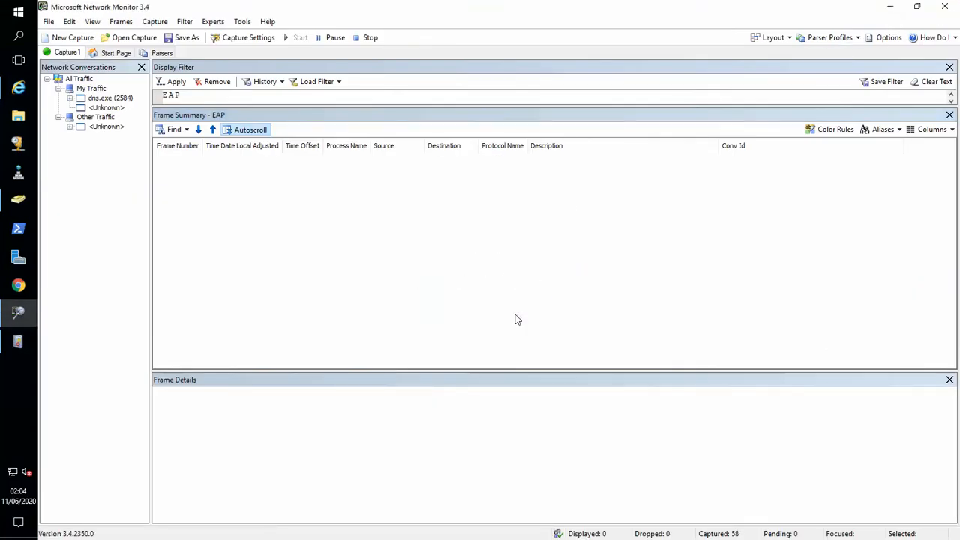